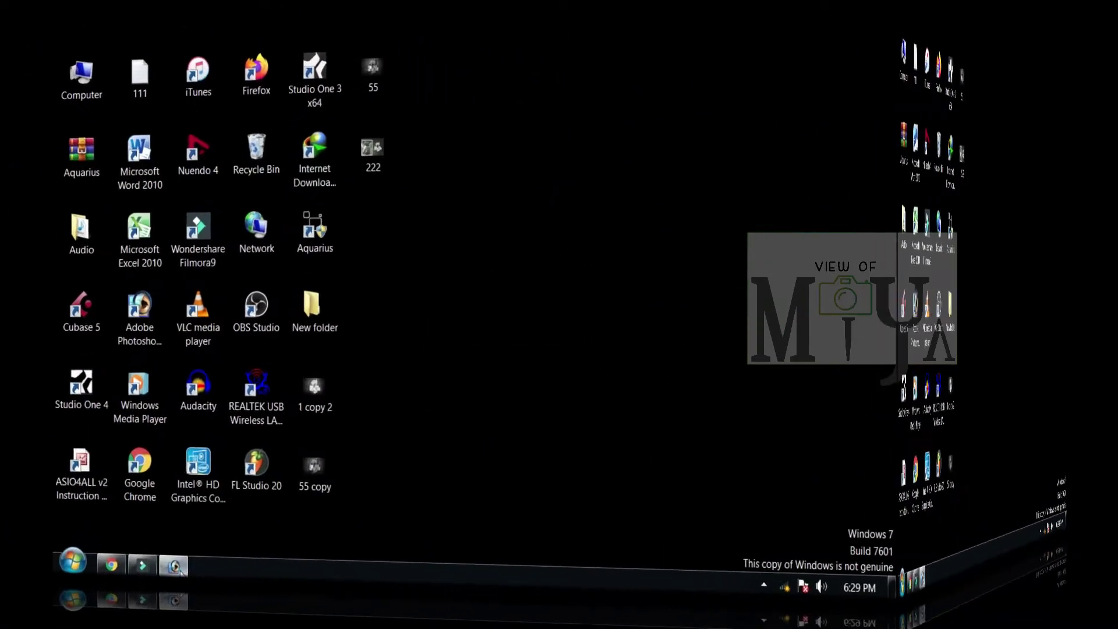
Step: Restore the empty Photoshop window from its taskbar button
left_click(168, 615)
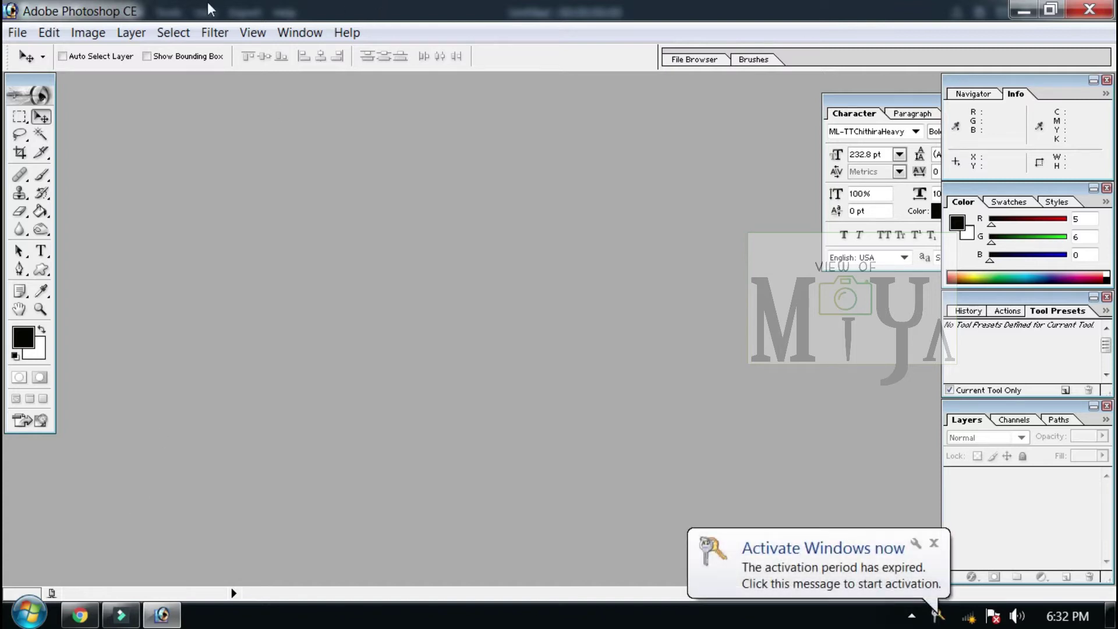
Step: Browse images in the Open dialog and file browser, previewing '55 copy' without opening anything
left_click(19, 34)
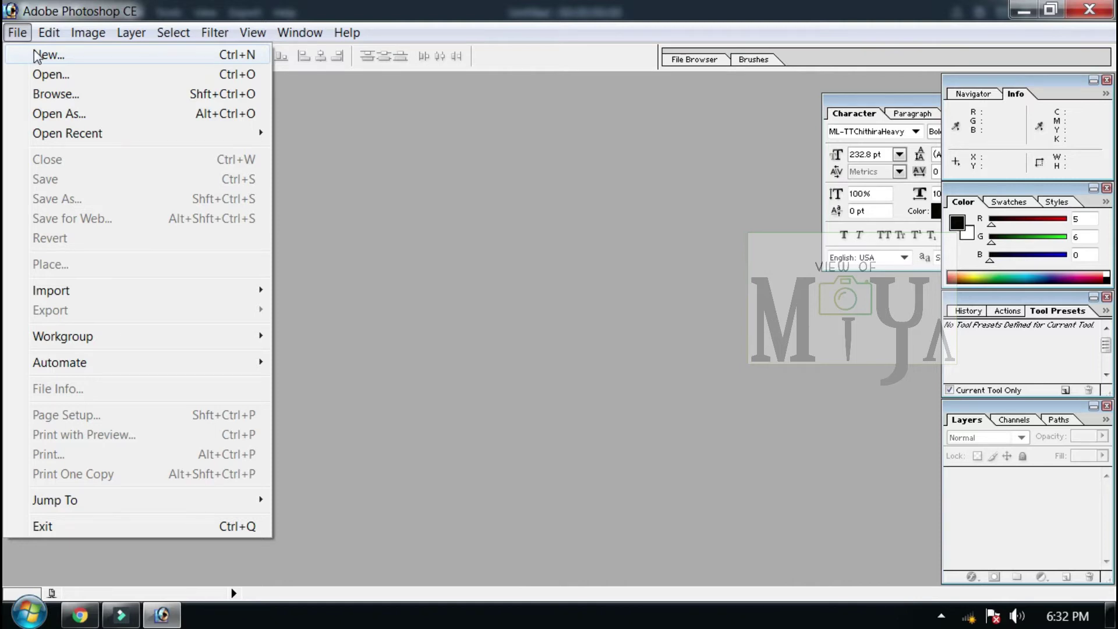
left_click(70, 73)
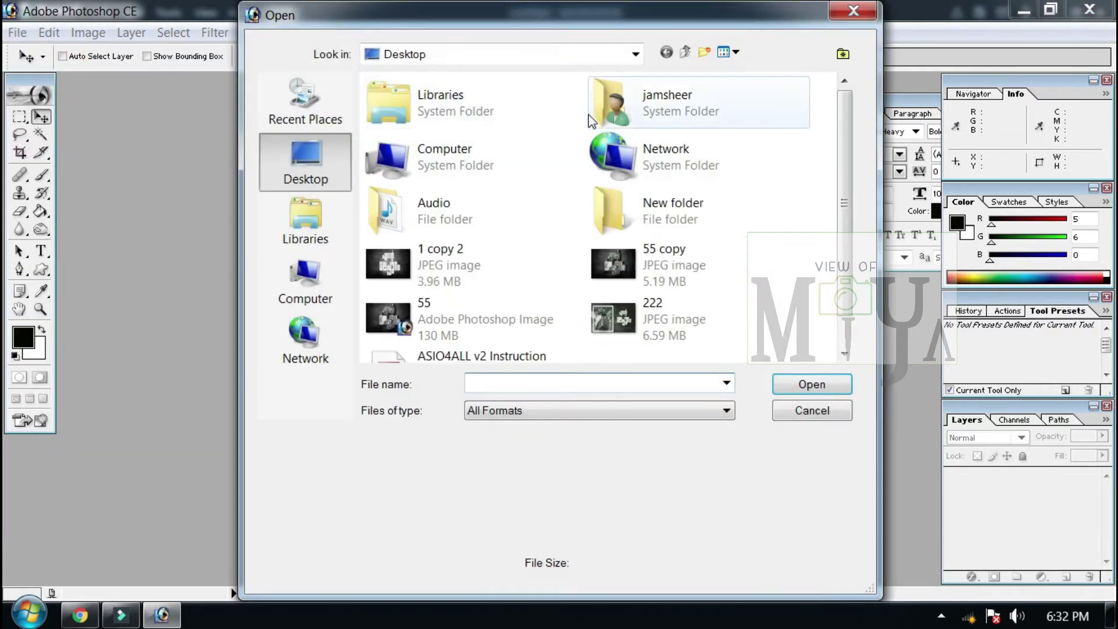
left_click(603, 249)
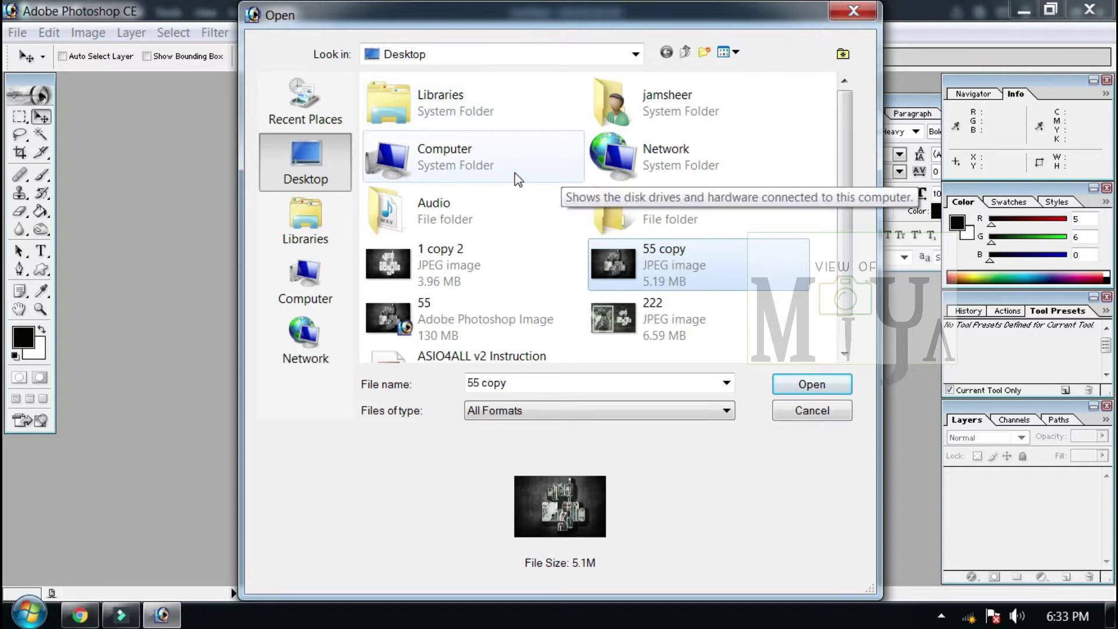
scroll(488, 169, "down", 1)
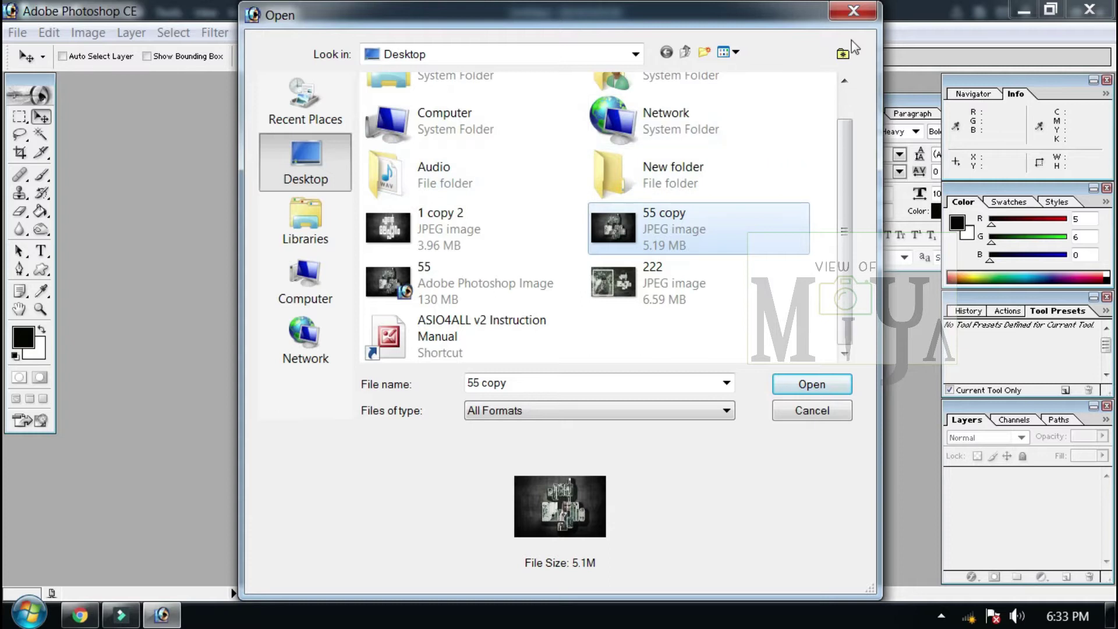
left_click(854, 7)
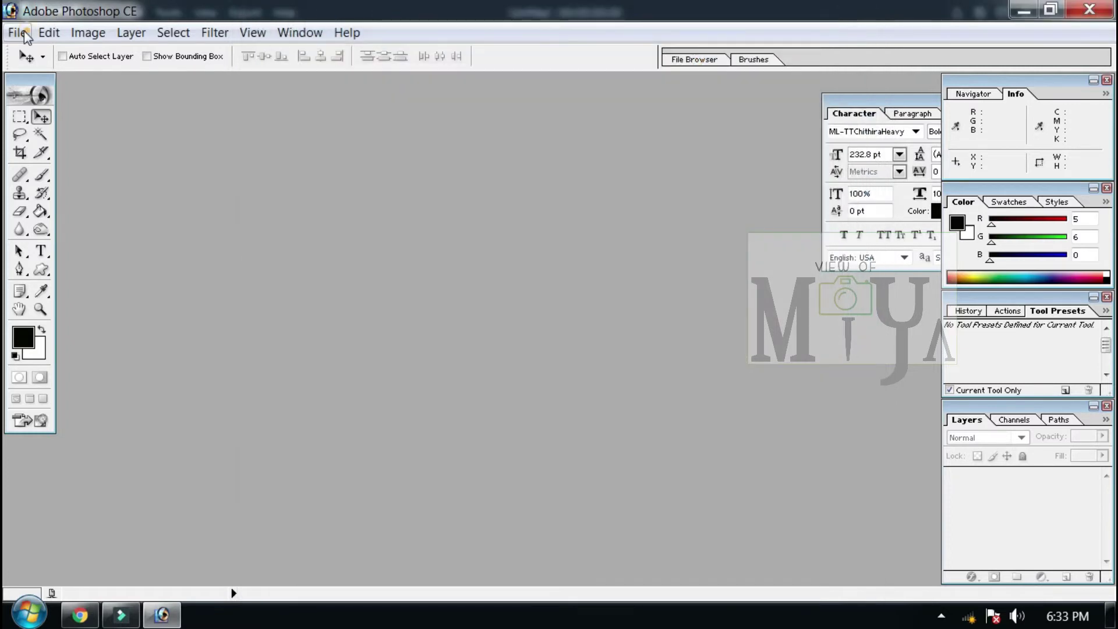
left_click(22, 33)
left_click(73, 94)
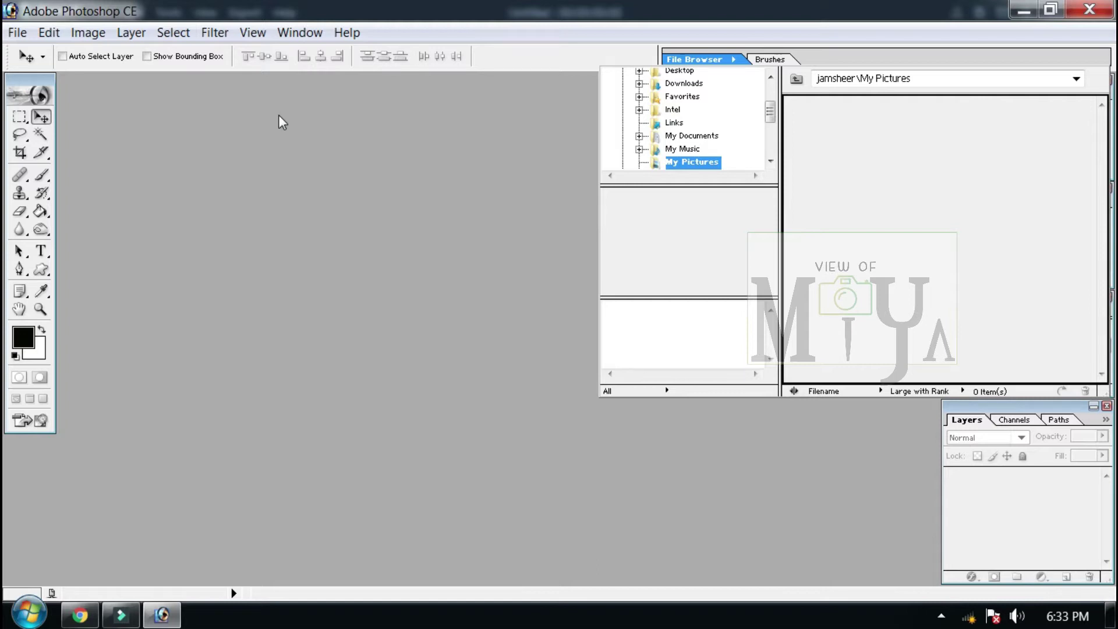
left_click(17, 34)
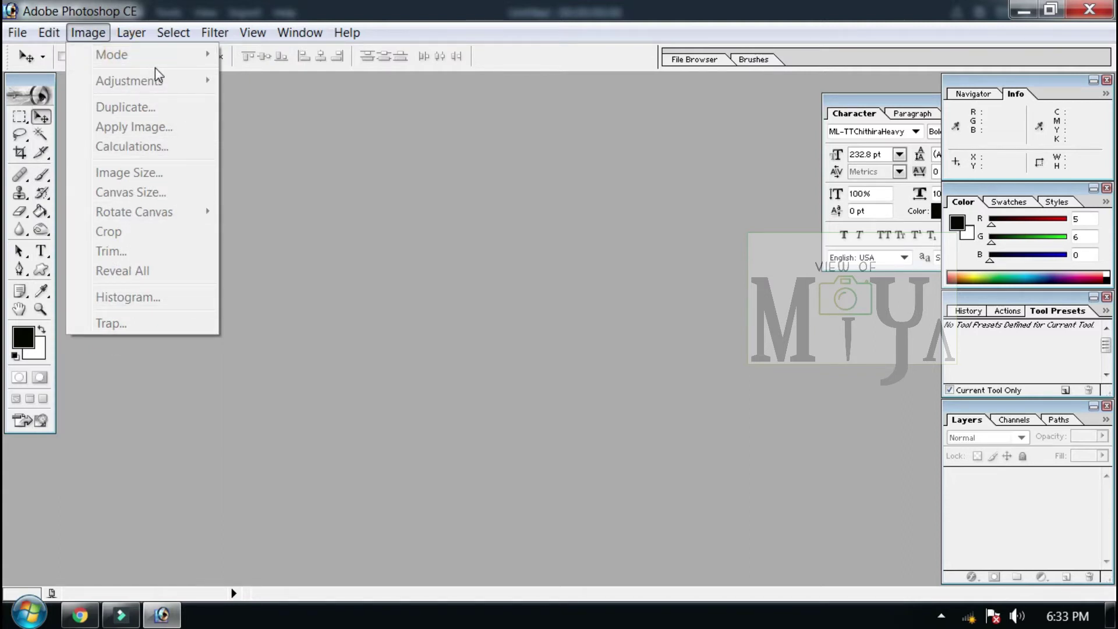
Step: Open the '1 copy 2' JPEG from the Desktop
double_click(355, 148)
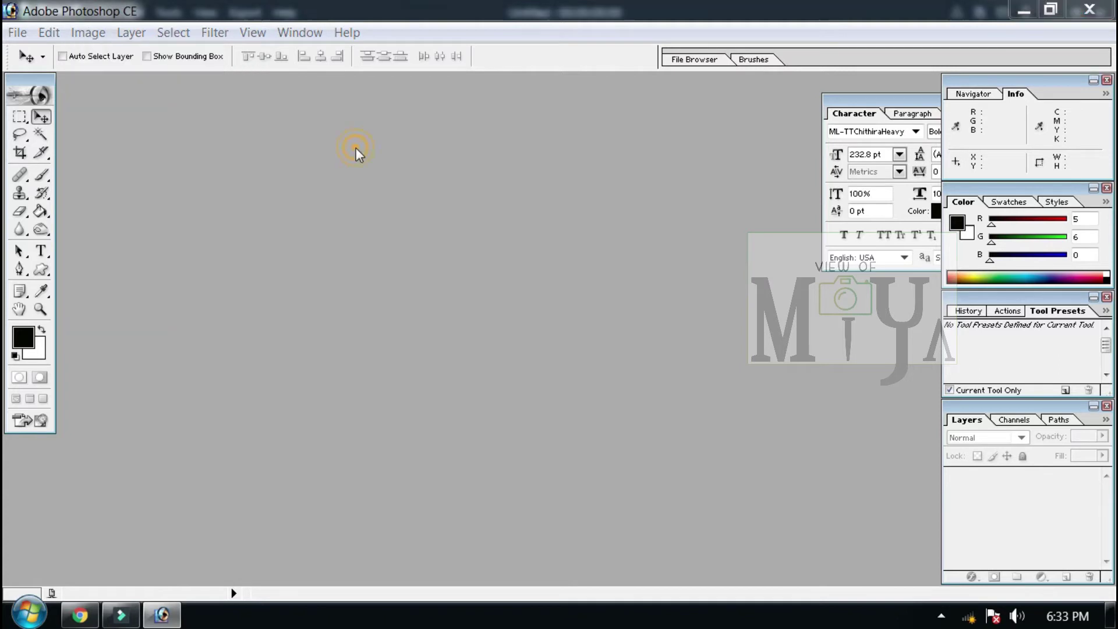
left_click(497, 263)
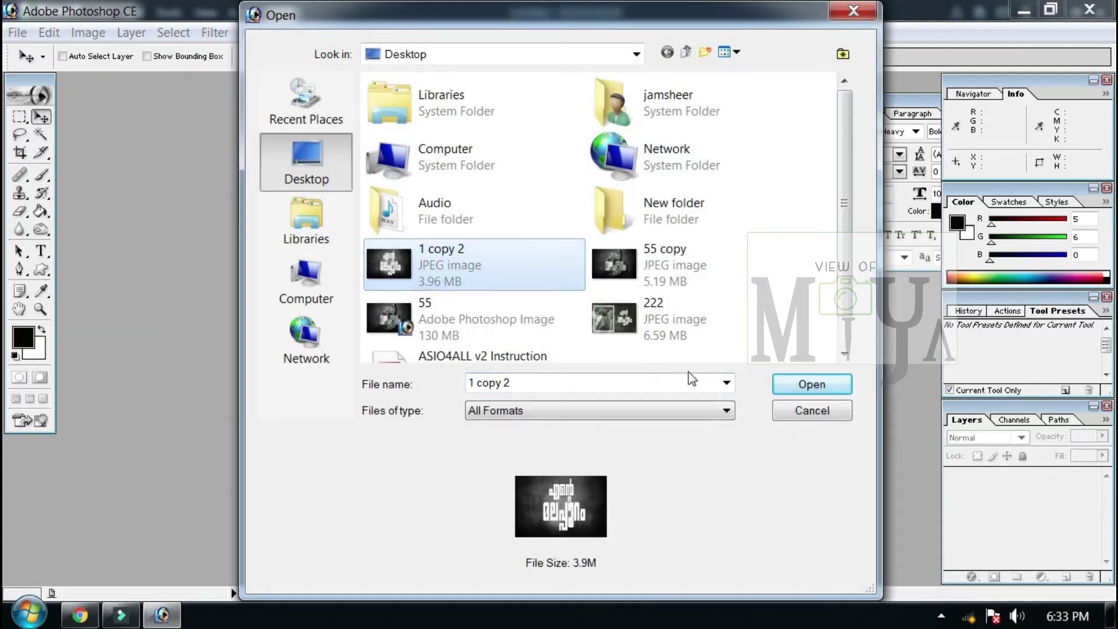
left_click(777, 387)
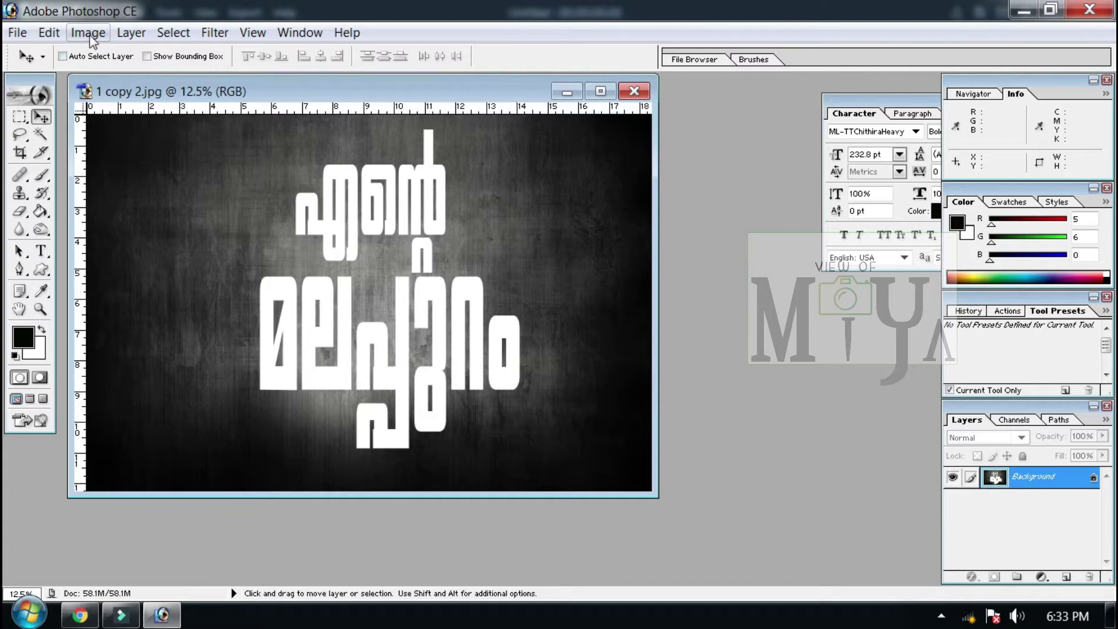
left_click(88, 33)
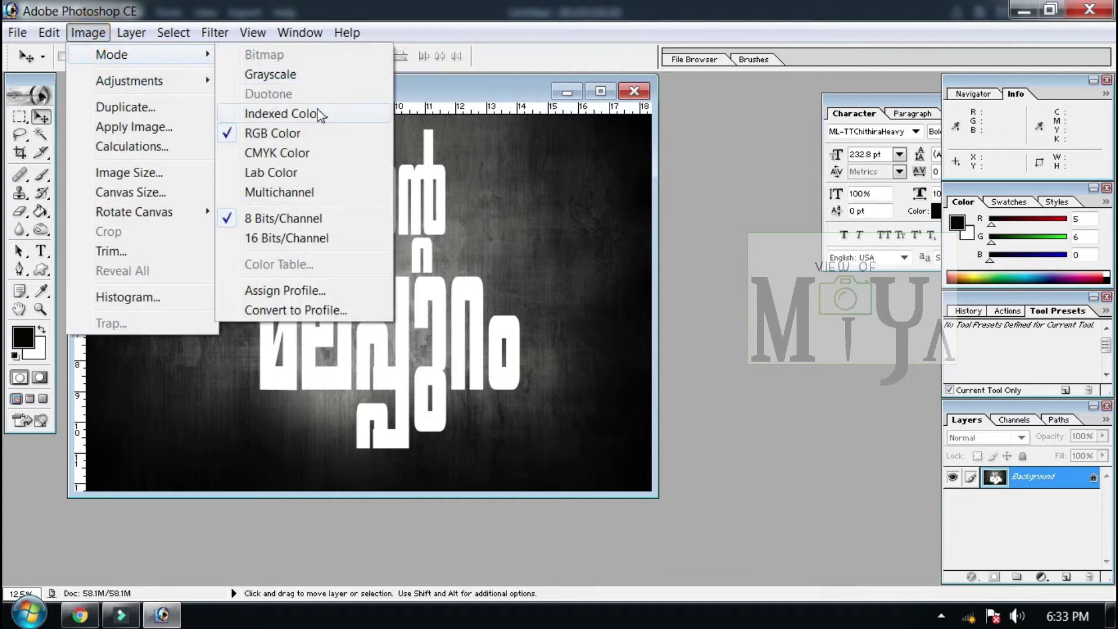
mouse_move(112, 55)
left_click(193, 90)
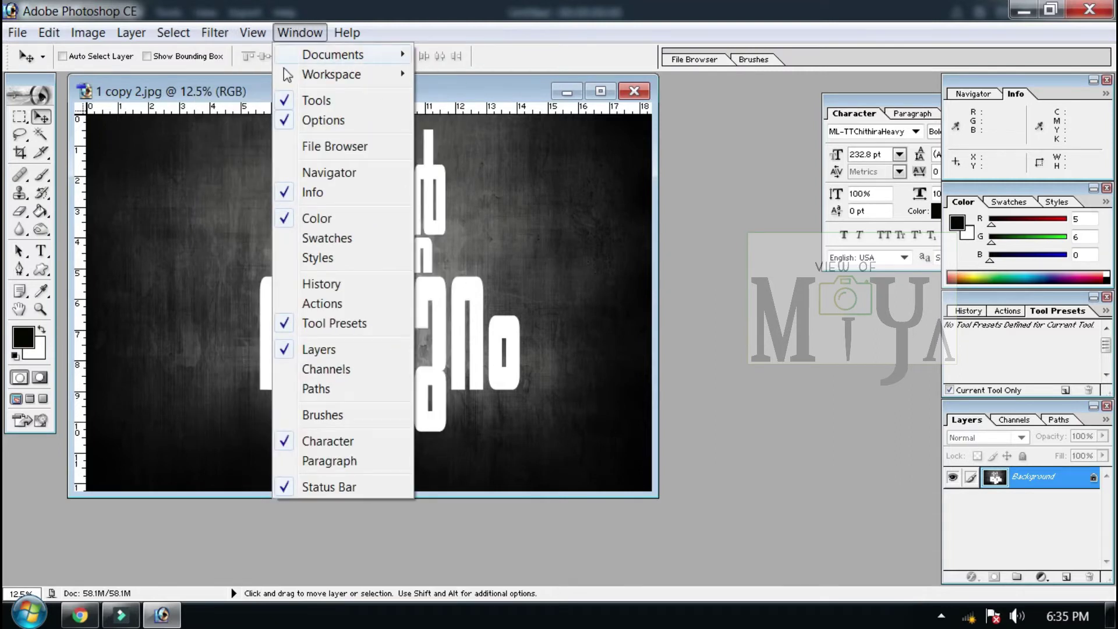
left_click(157, 93)
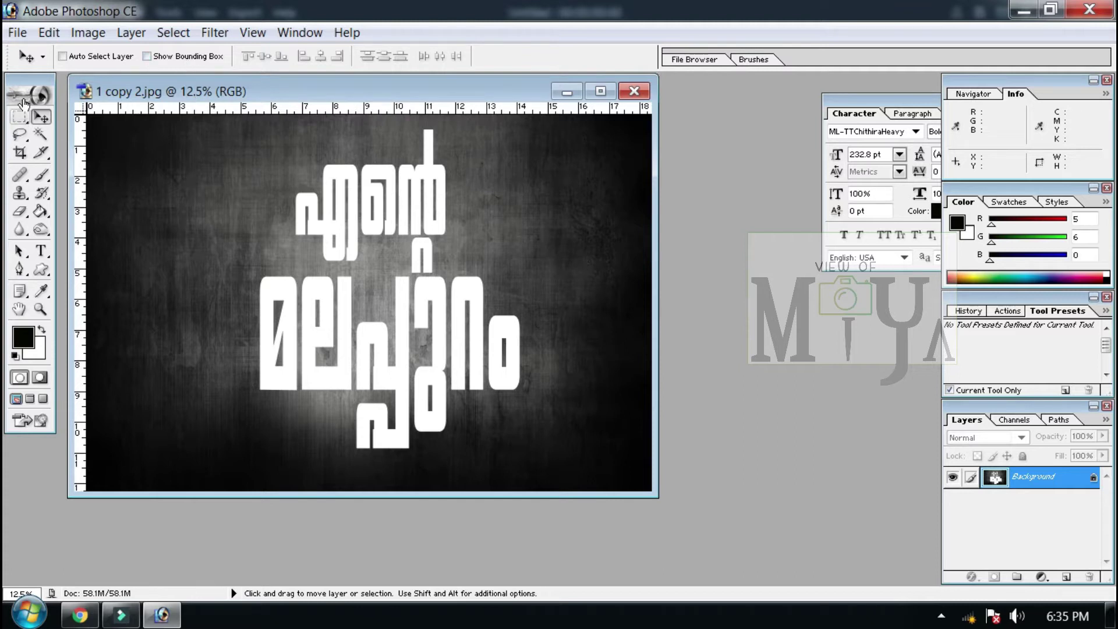
Step: Draw a rectangular marquee around the upper line of white lettering
left_click_drag(40, 93, 49, 94)
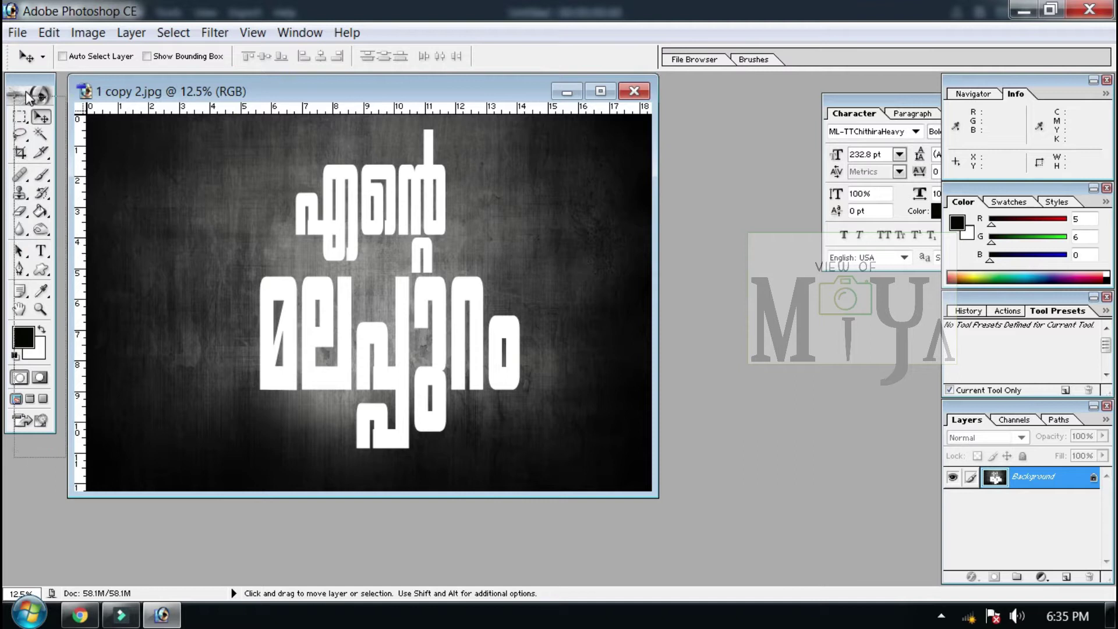
left_click(33, 117)
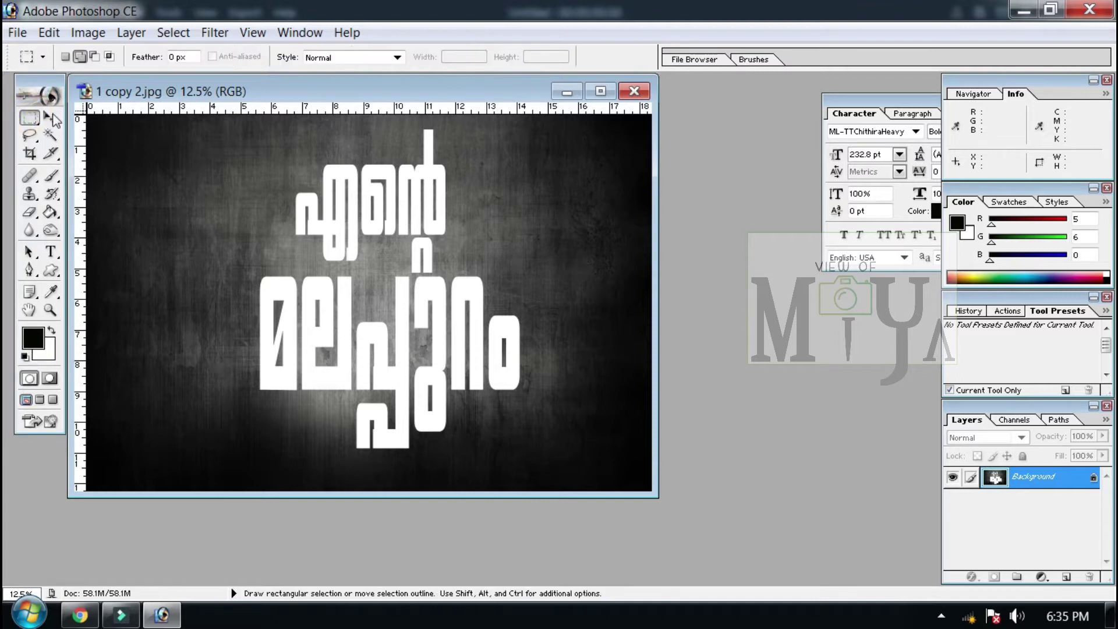
mouse_move(175, 131)
left_mouse_down()
mouse_move(432, 273)
mouse_move(528, 269)
left_mouse_up()
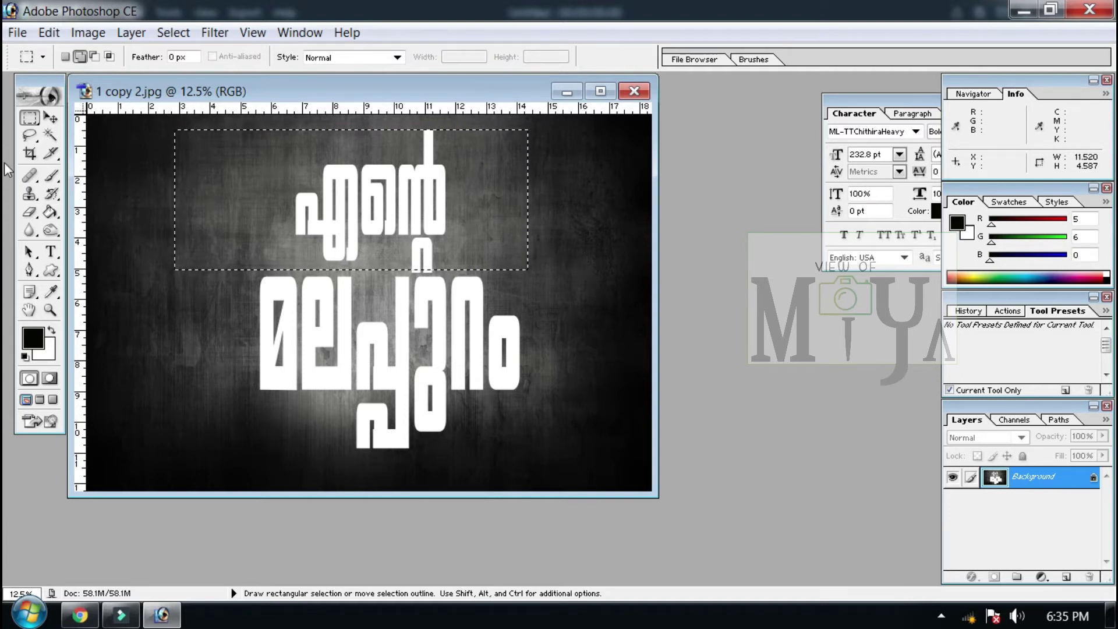
Step: Trial-move the selected pixels about 200 px down, then undo the move
left_click(35, 120)
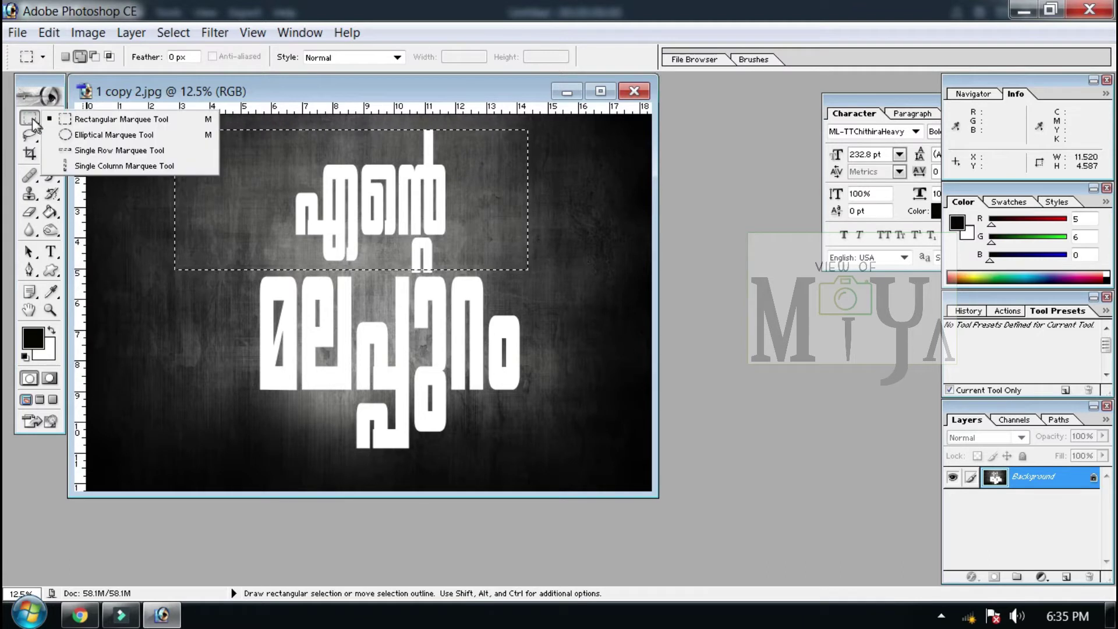
left_click(79, 209)
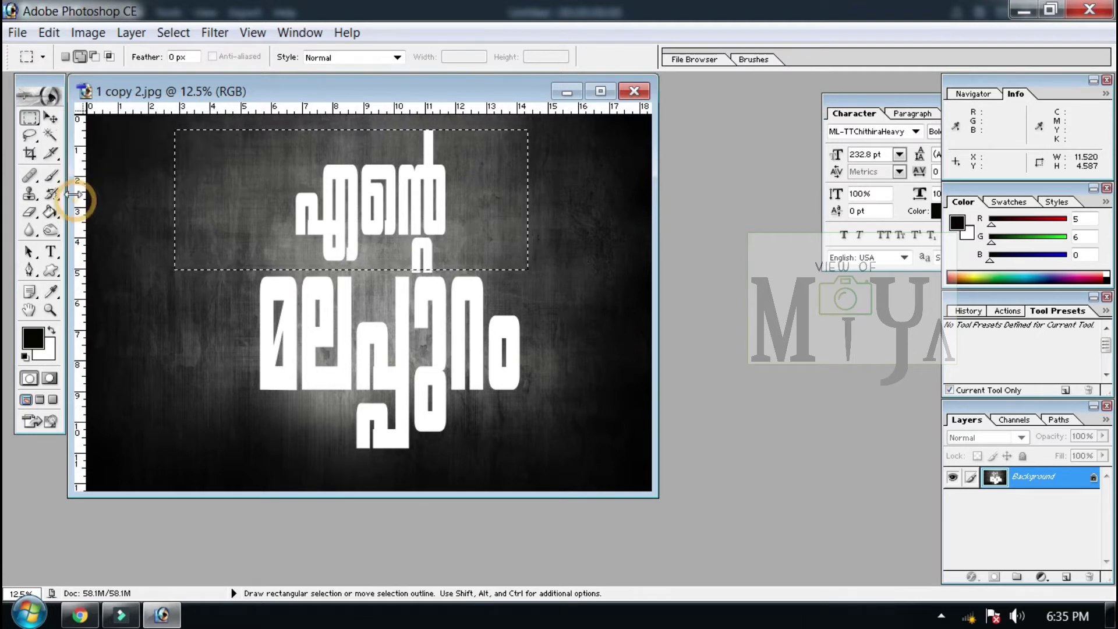
left_click(52, 119)
mouse_move(344, 150)
left_mouse_down()
mouse_move(337, 266)
mouse_move(354, 234)
left_mouse_up()
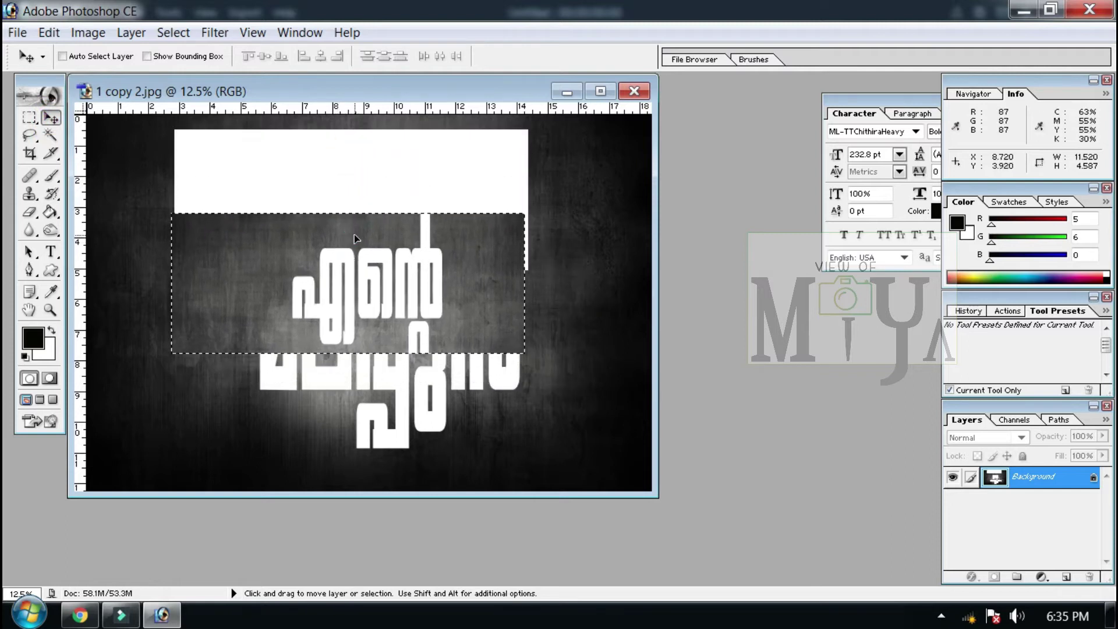
key("ctrl+z")
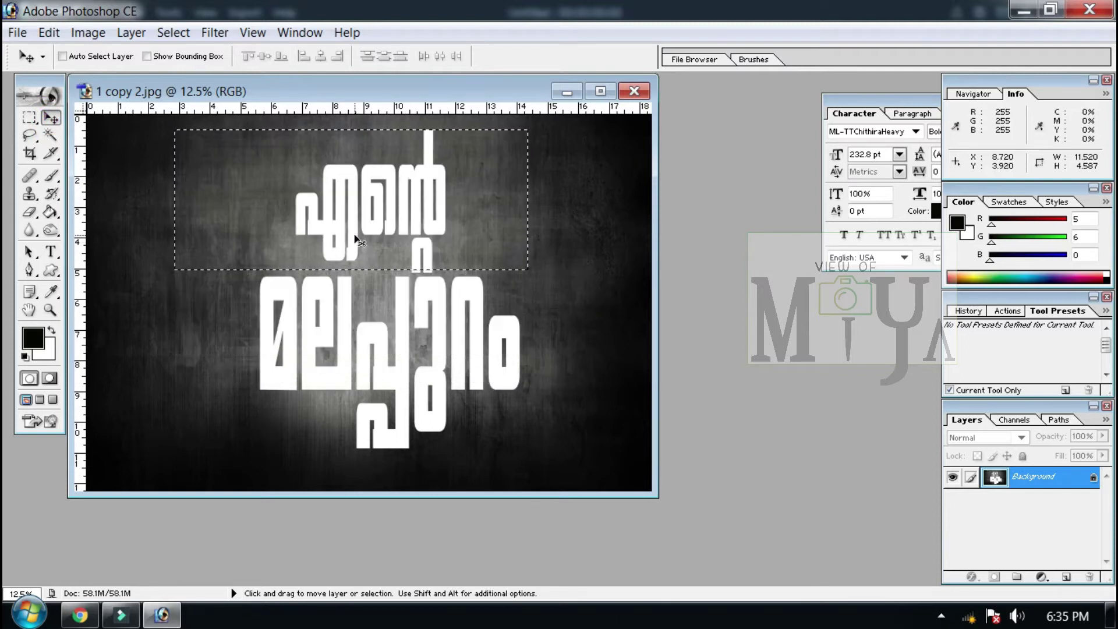
left_click(30, 119)
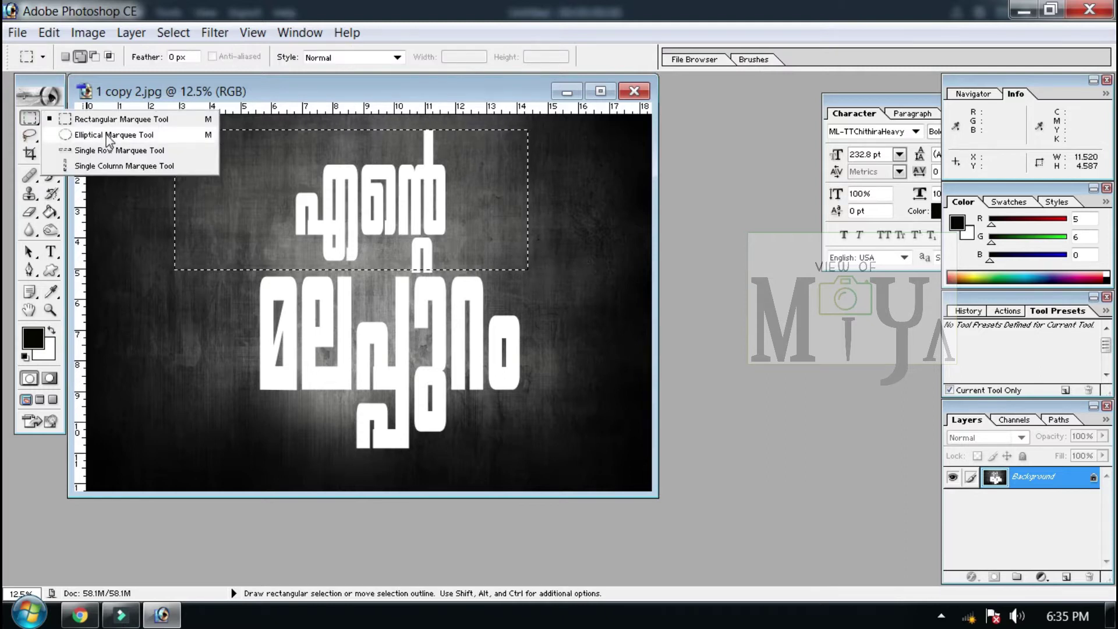
Step: Draw a large circular selection covering the left half of the lettering
left_click(153, 135)
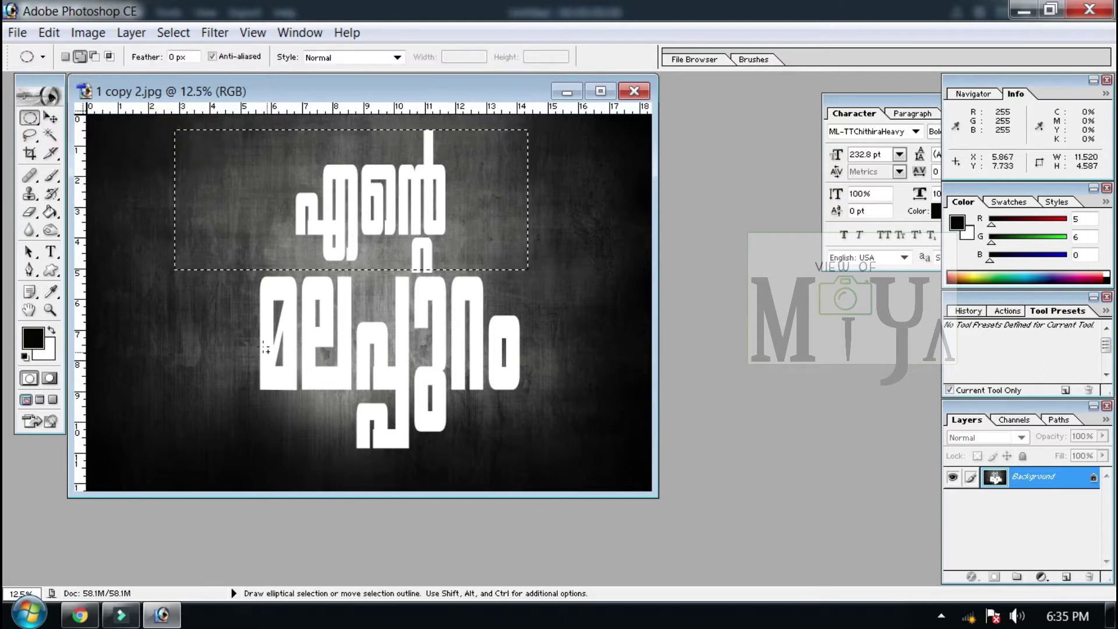
mouse_move(244, 310)
left_mouse_down()
mouse_move(453, 461)
mouse_move(419, 474)
left_mouse_up()
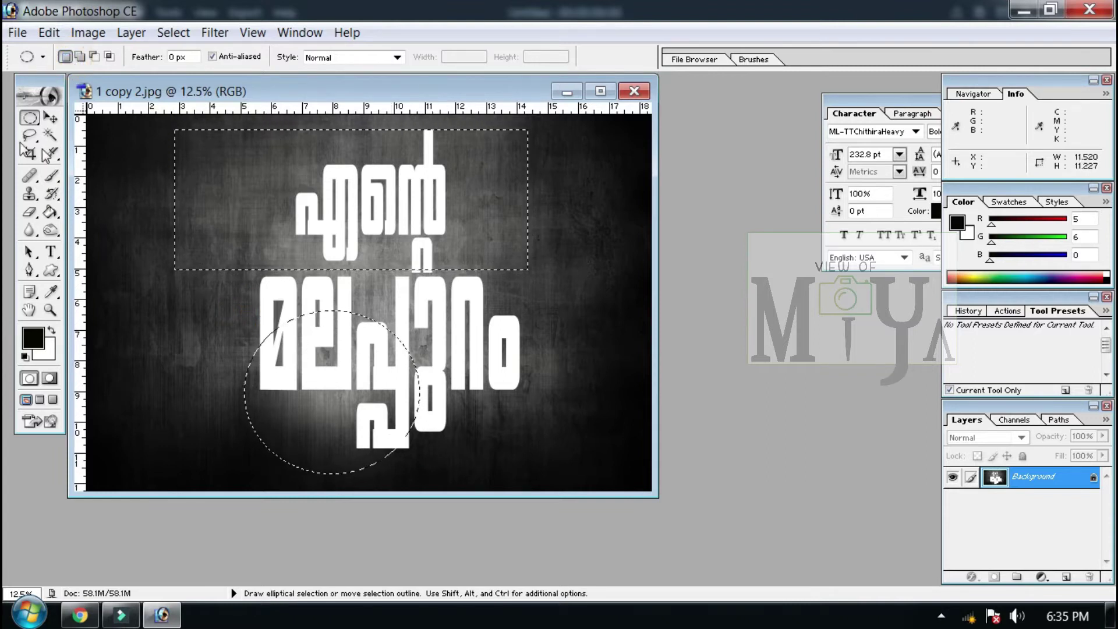
left_click(30, 135)
left_click(132, 143)
left_click(29, 117)
left_click_drag(184, 168, 433, 436)
Step: Trial-move the circular area about 130 px right, then undo it
left_click(51, 117)
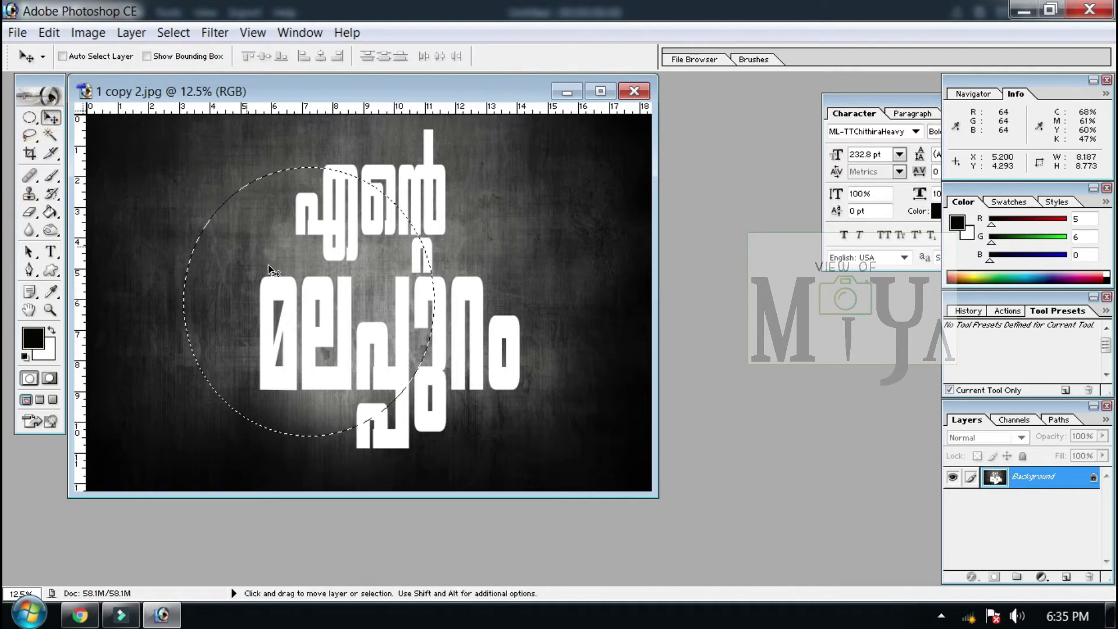
left_click_drag(340, 229, 416, 222)
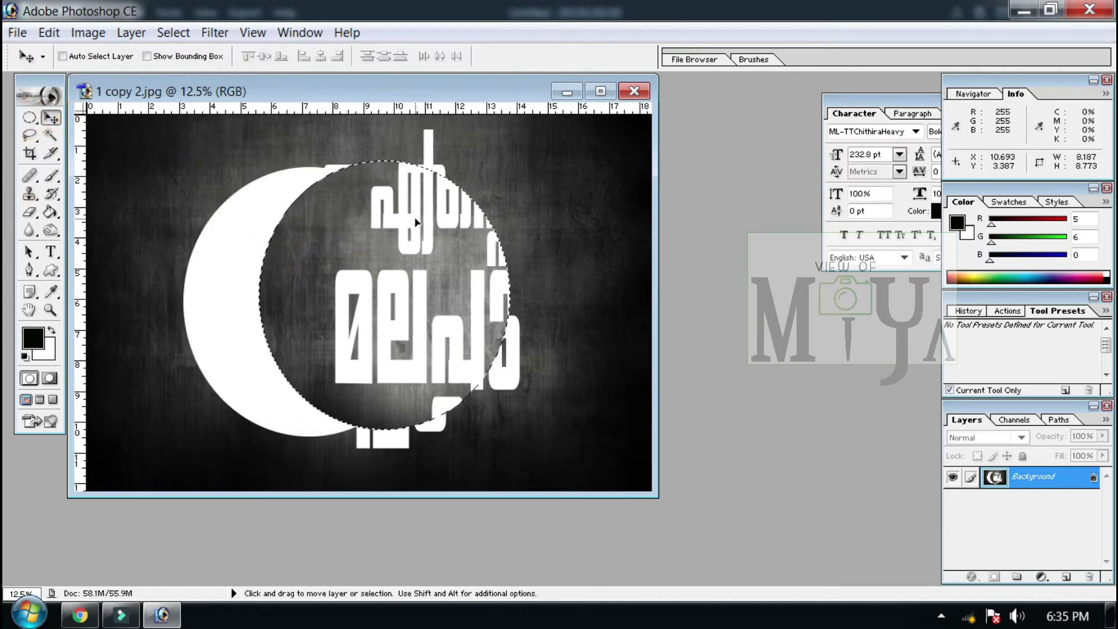
key("ctrl+z")
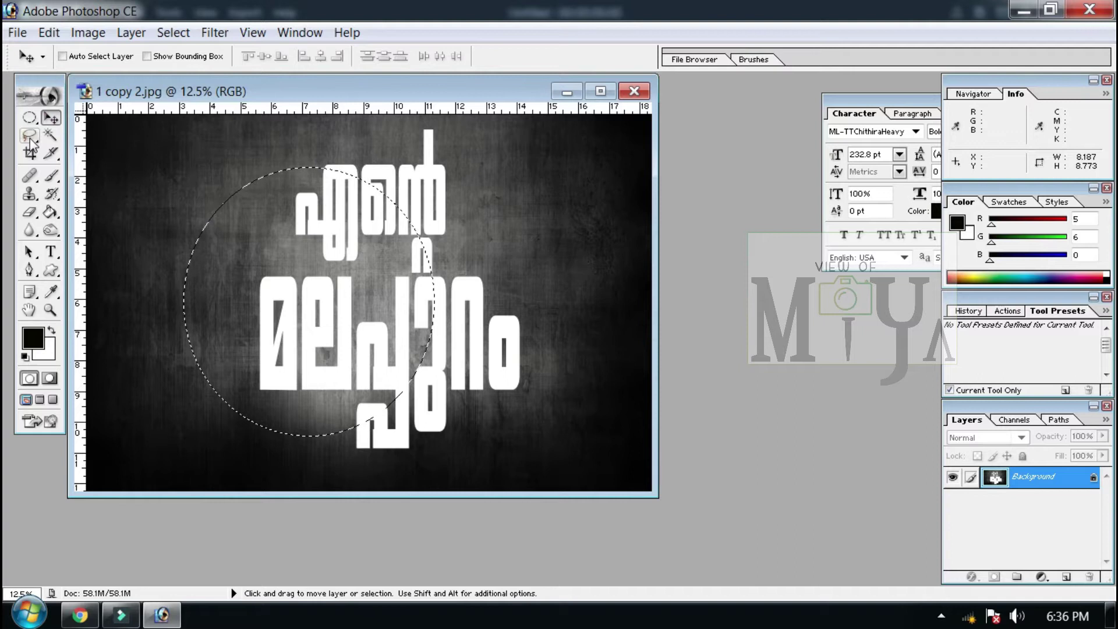
Step: Trace a wavy freehand lasso selection around the lettering
left_click(26, 137)
left_click(129, 142)
mouse_move(153, 226)
left_mouse_down()
mouse_move(207, 233)
mouse_move(434, 436)
mouse_move(153, 288)
left_mouse_up()
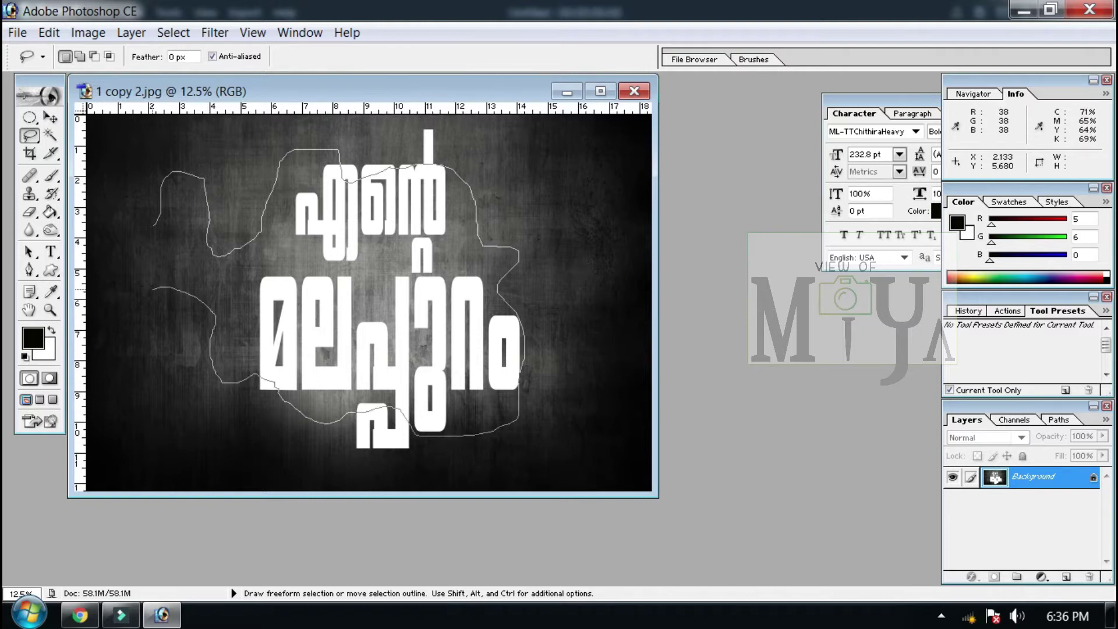
left_click_drag(140, 238, 177, 184)
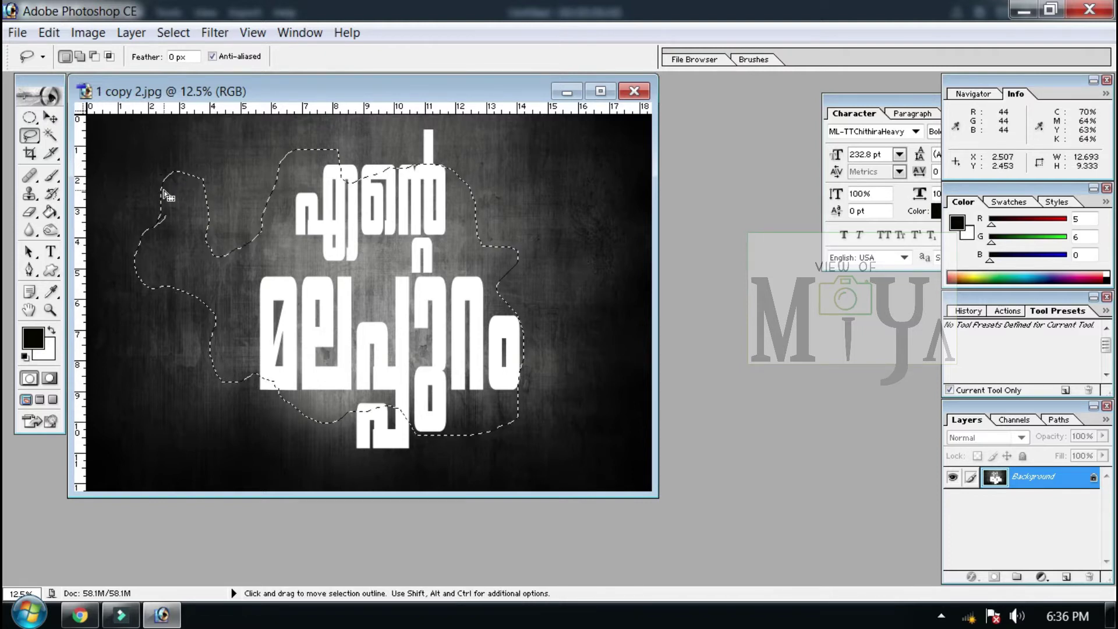
Step: Switch to the Polygonal Lasso and clear the freeform selection
left_click(31, 137)
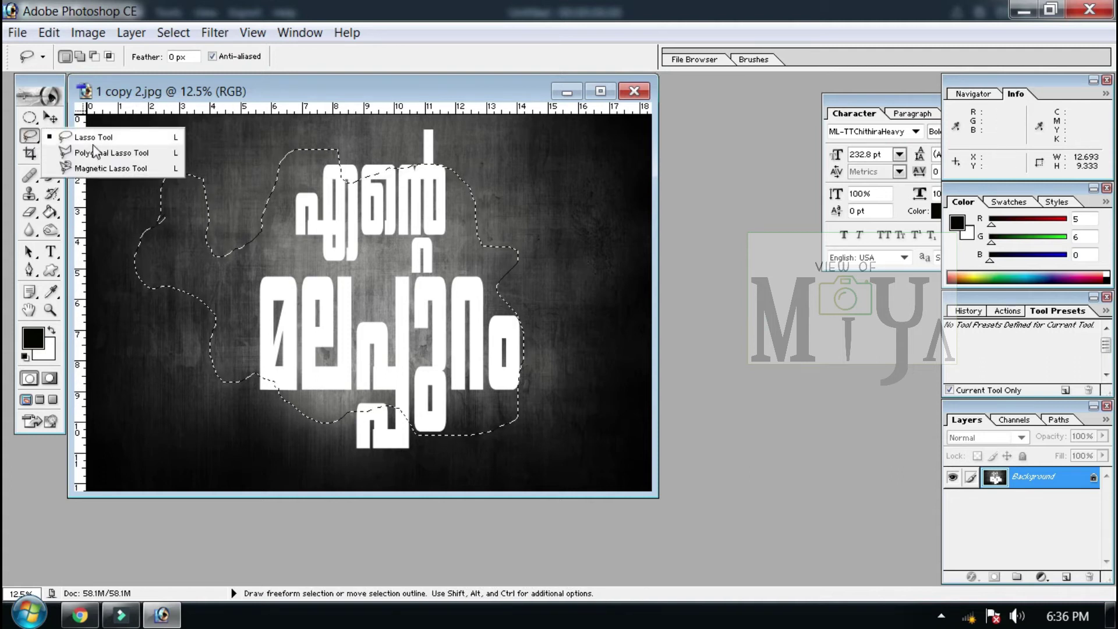
left_click(107, 153)
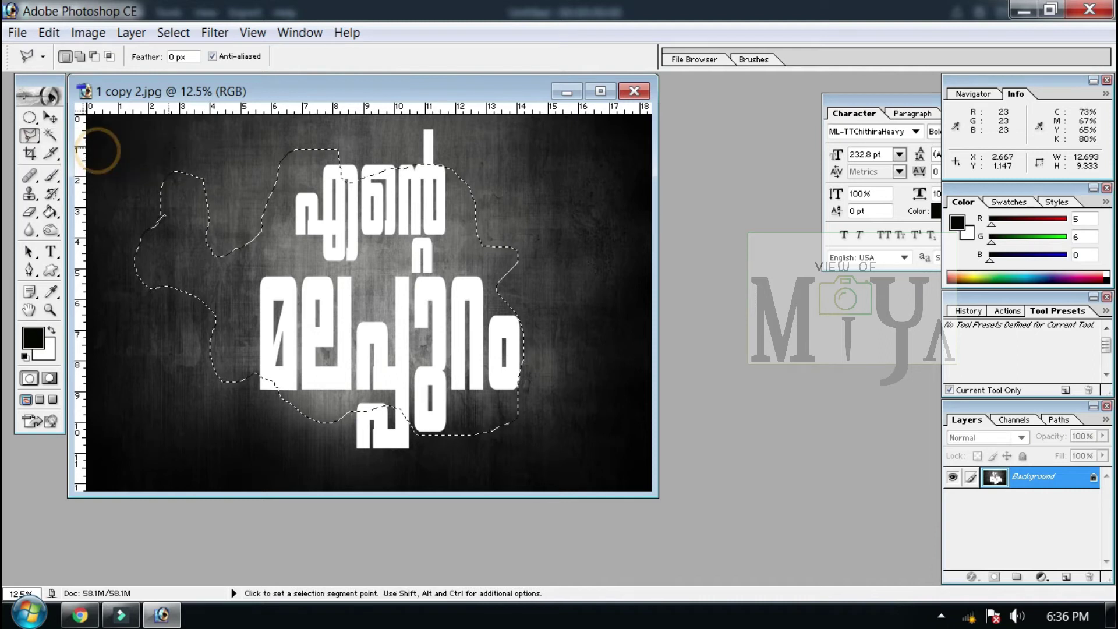
left_click(31, 138)
left_click(116, 115)
left_click(136, 129)
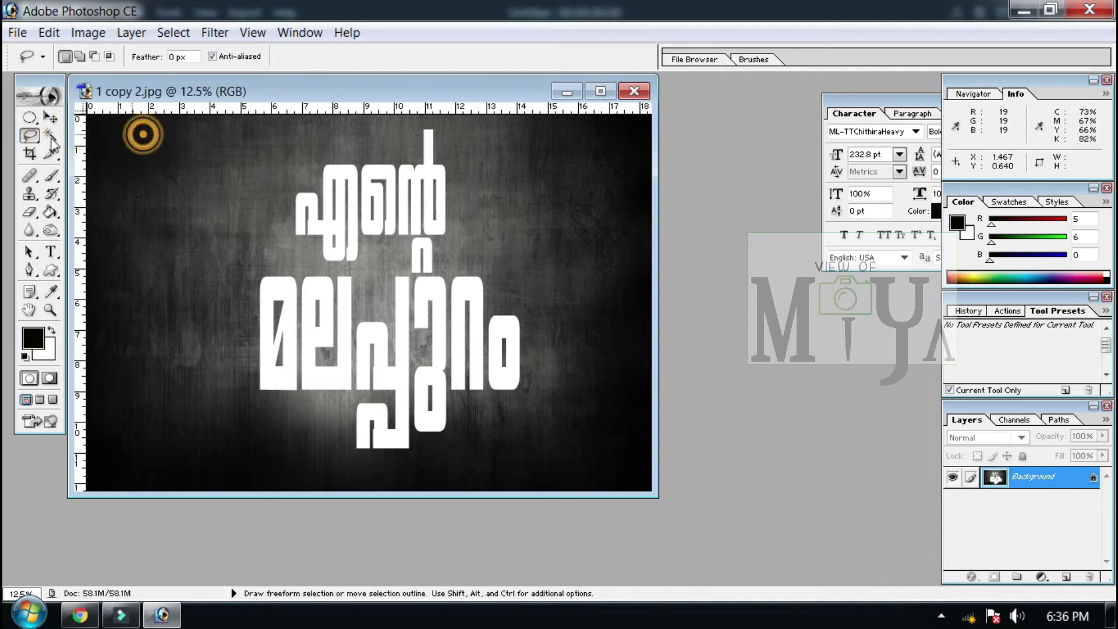
Step: Click corner points around the lower word and close them into a polygonal selection
left_click(31, 136)
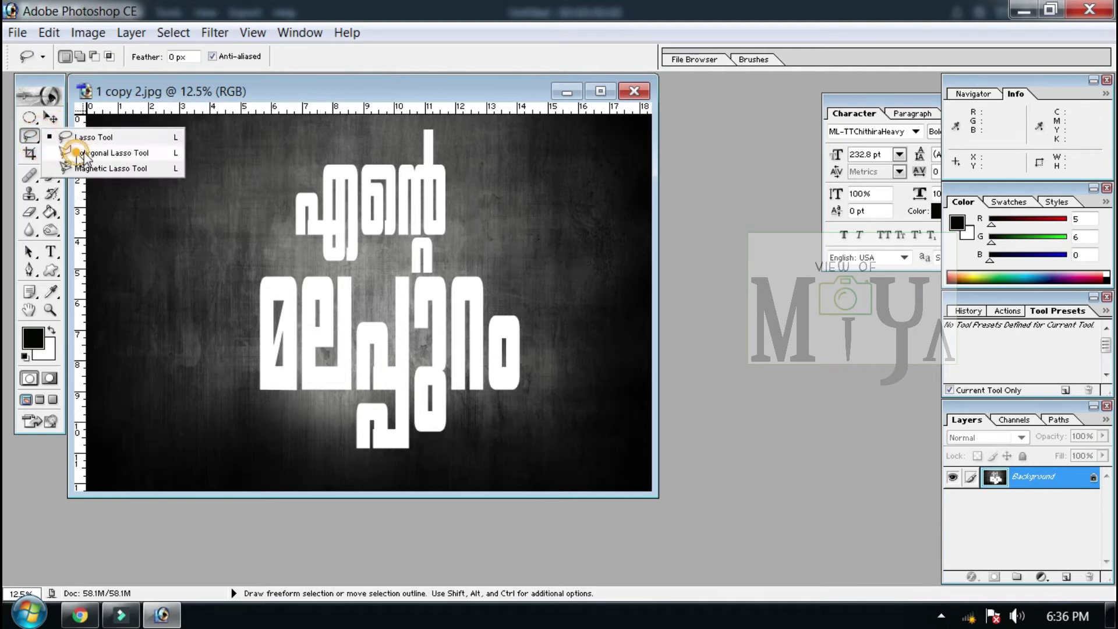
left_click(108, 153)
left_click(129, 155)
left_click(143, 352)
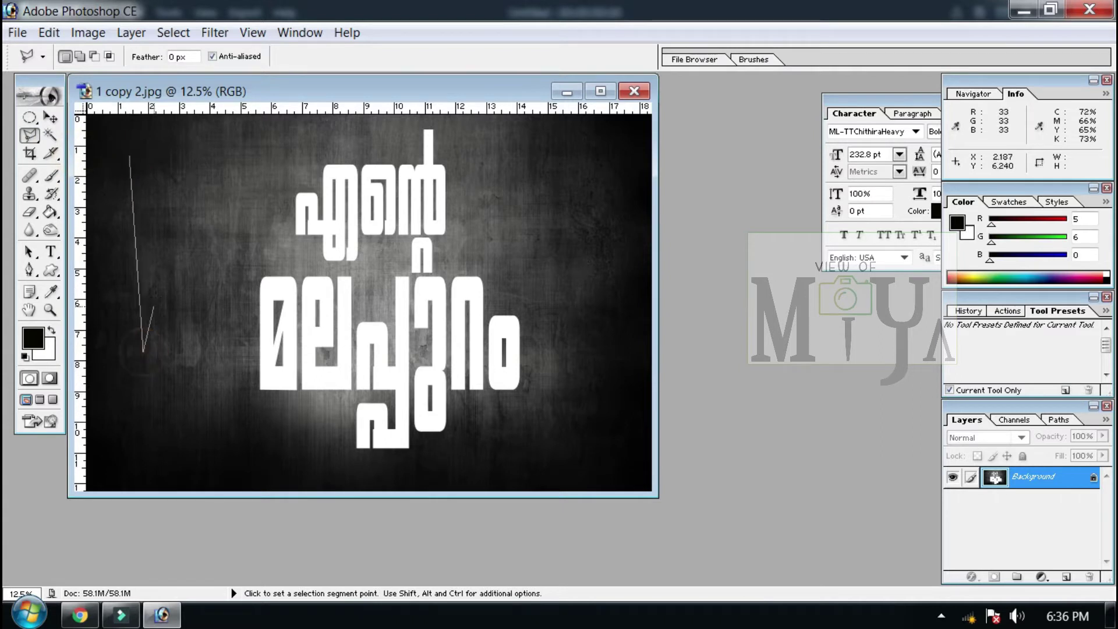
left_click(167, 194)
left_click(208, 166)
left_click(234, 205)
left_click(191, 261)
left_click(227, 320)
left_click(262, 166)
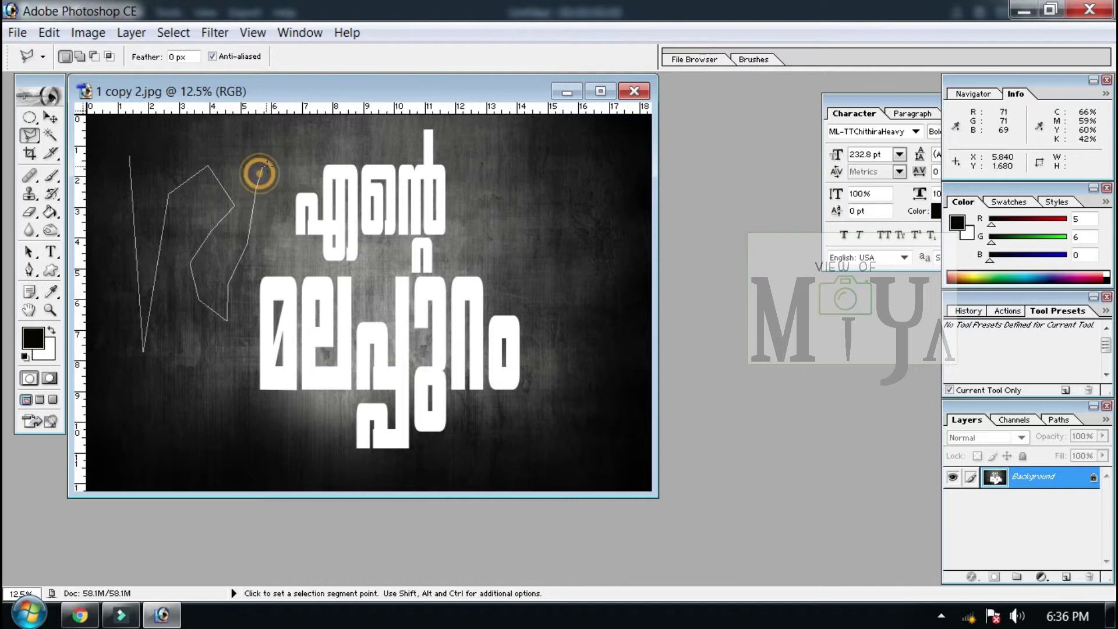
left_click(271, 251)
left_click(292, 285)
left_click(343, 276)
left_click(481, 267)
left_click(549, 354)
left_click(544, 425)
left_click(521, 447)
left_click(473, 459)
left_click(259, 432)
left_click(187, 400)
left_click(172, 325)
double_click(176, 326)
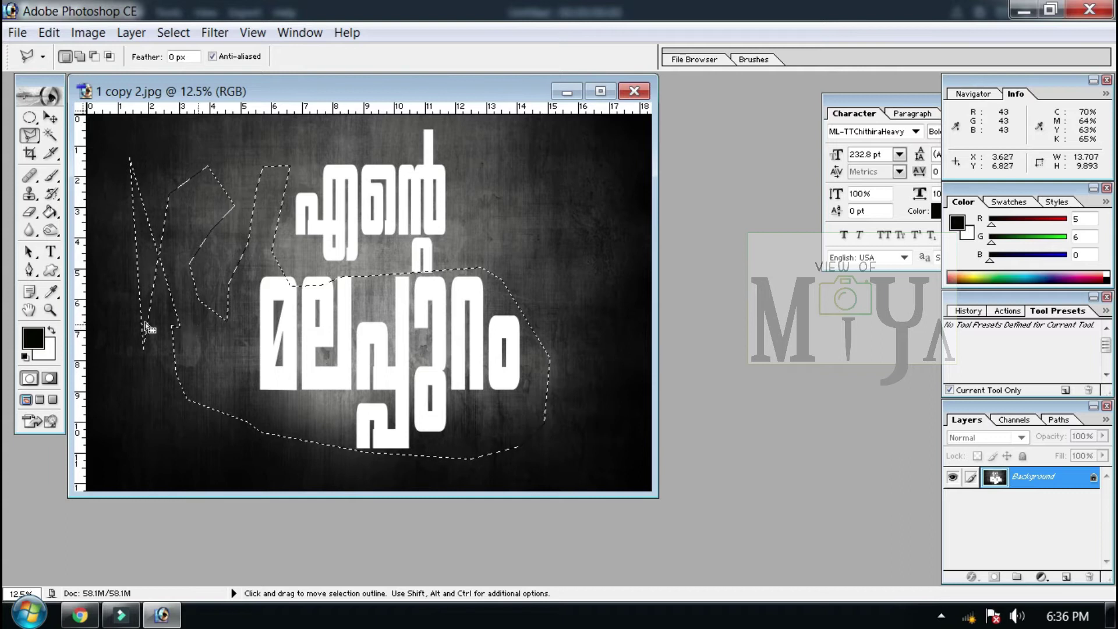
left_click(32, 138)
Step: Deselect, try a Magnetic Lasso trace around the upper word, then discard it
left_click(102, 169)
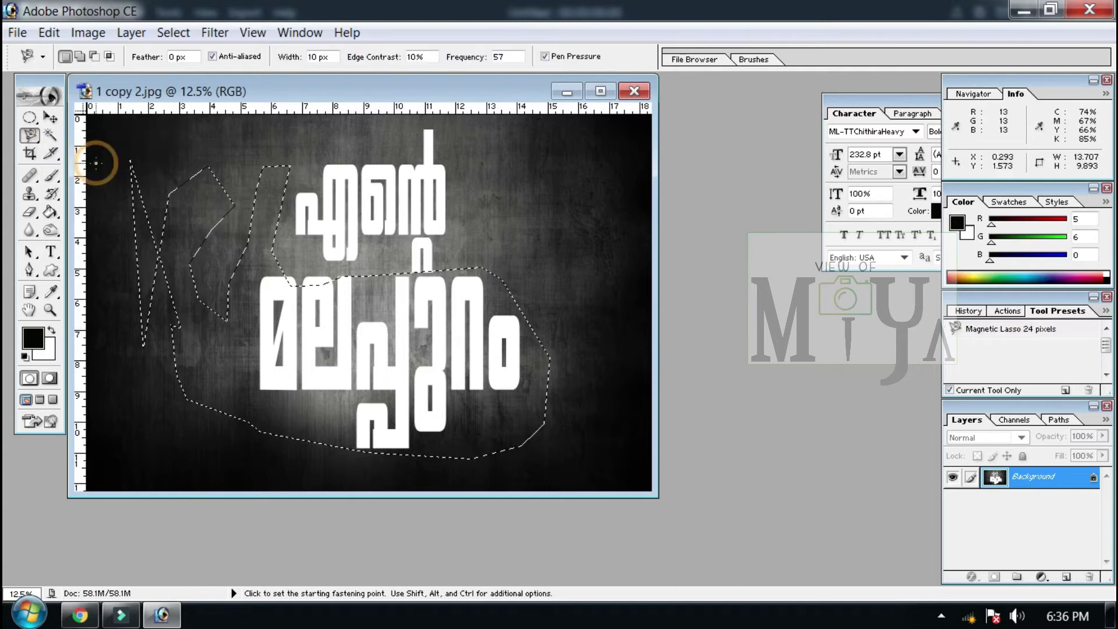
left_click(30, 136)
left_click(81, 137)
left_click(295, 132)
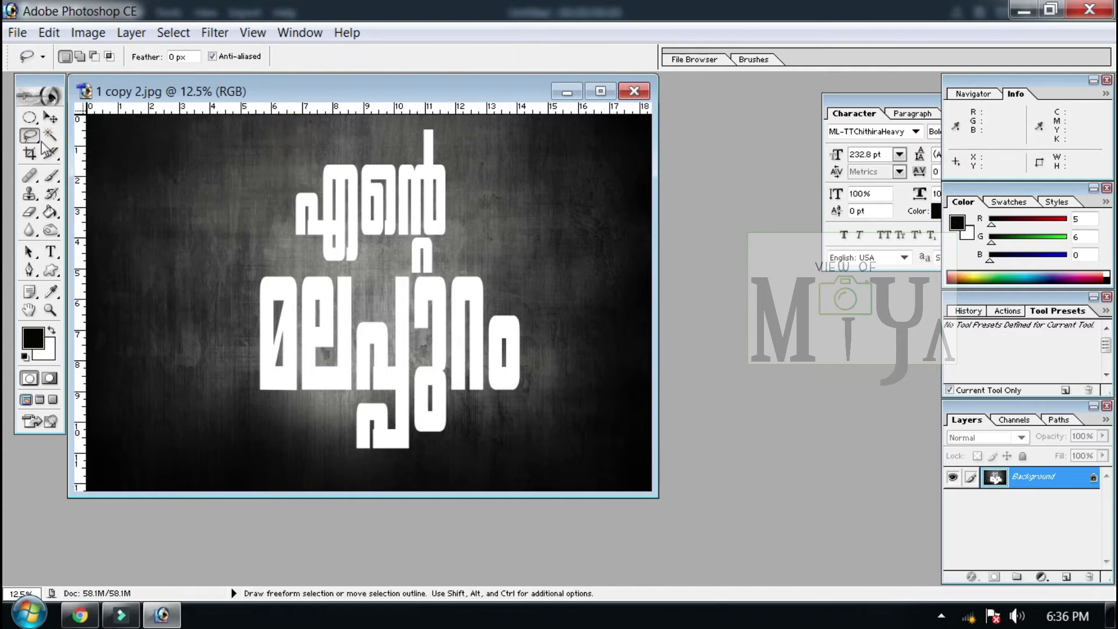
left_click(30, 135)
left_click(79, 169)
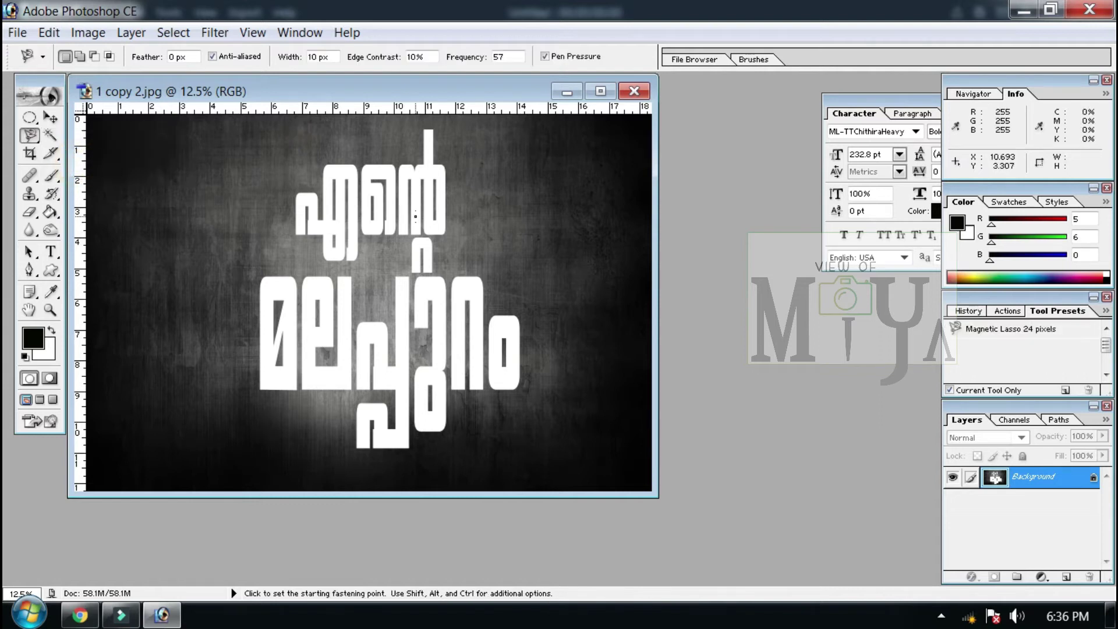
left_click(441, 223)
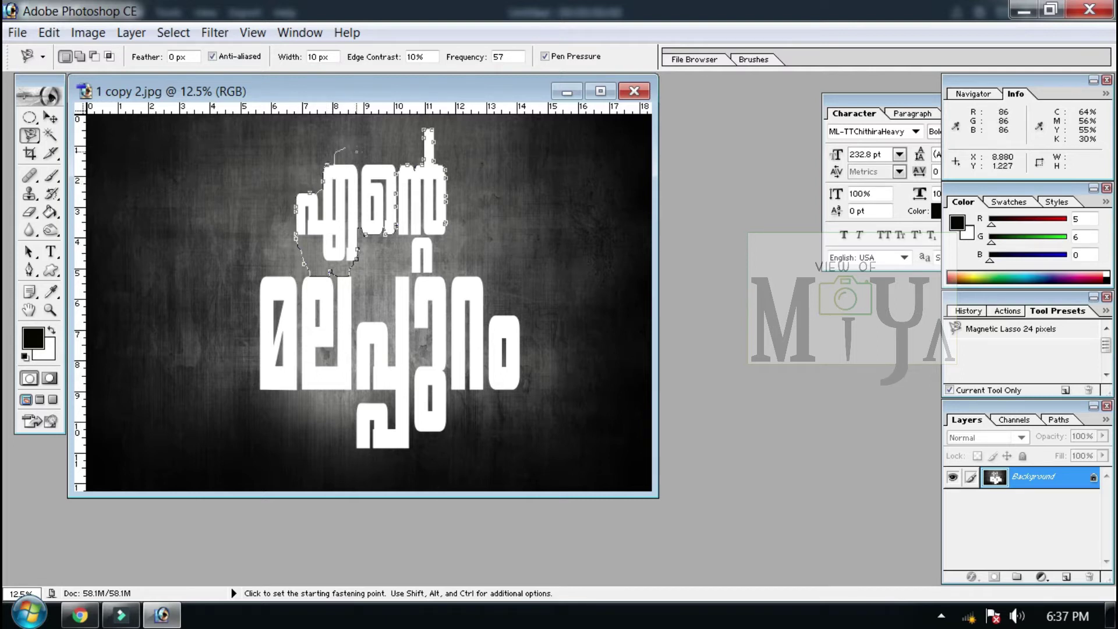
left_click(390, 155)
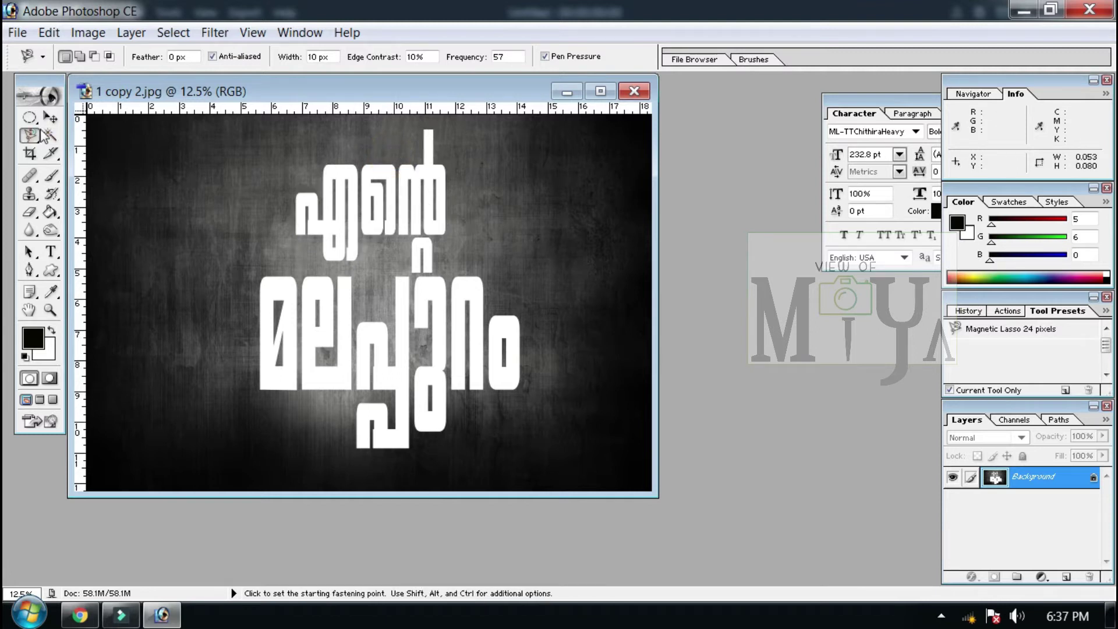
left_click(49, 135)
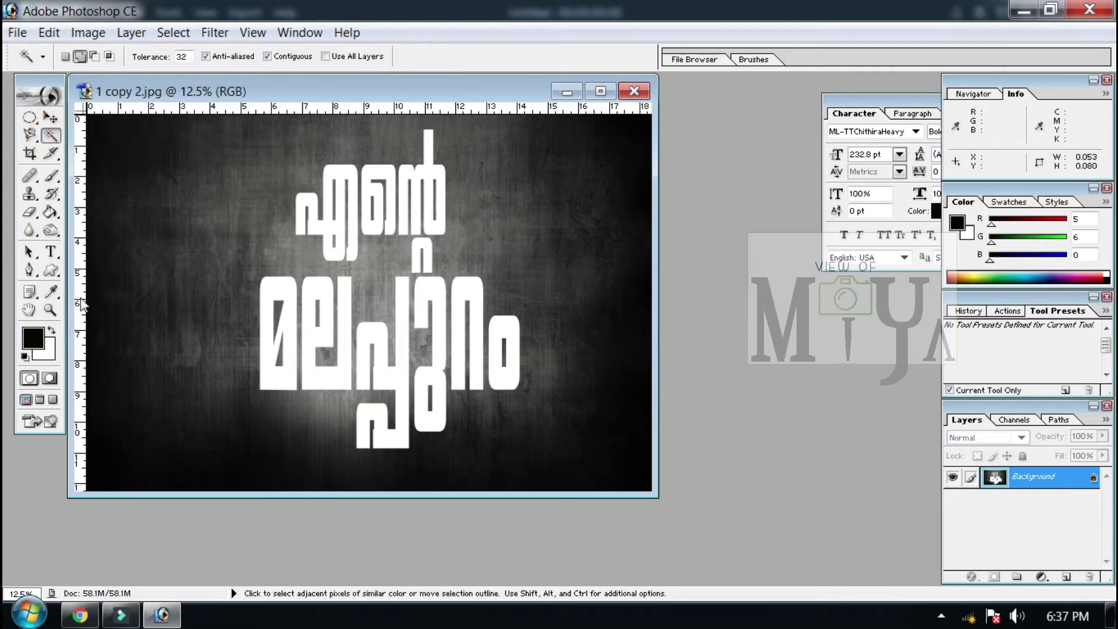
Step: Zoom in to 25% and Magic Wand-select the upper word's white letters
left_click(51, 310)
left_click(387, 275)
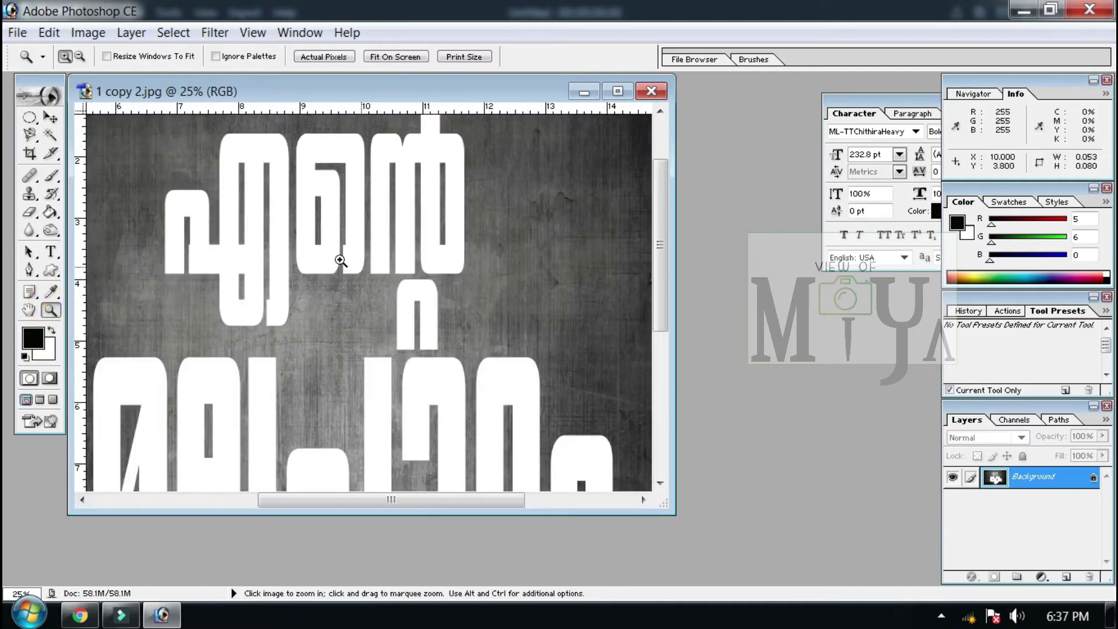
left_click(51, 136)
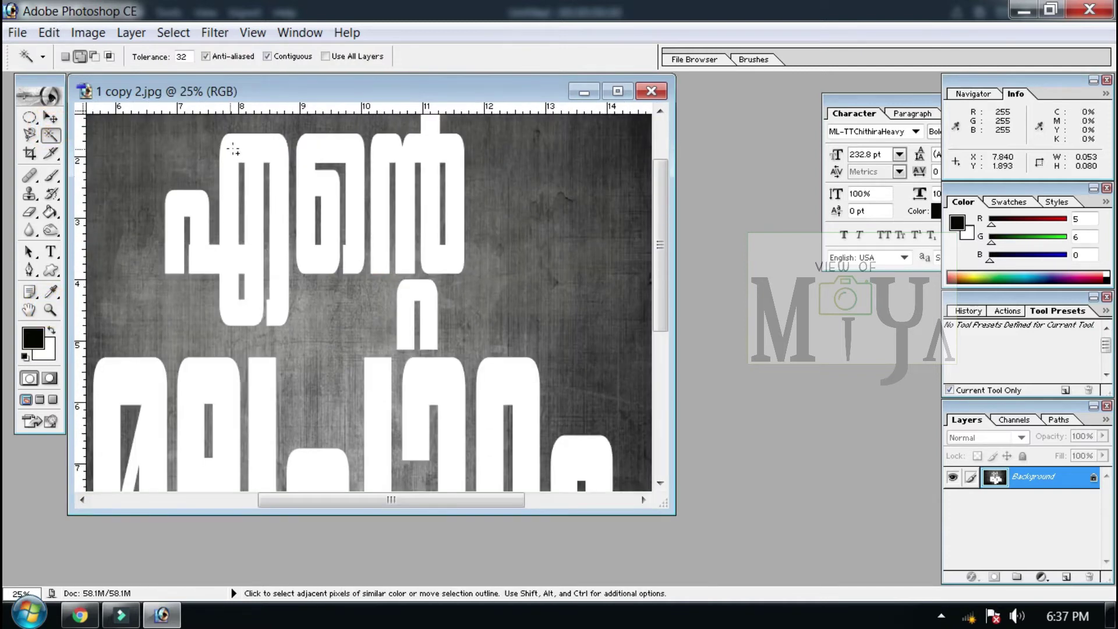
left_click(248, 149)
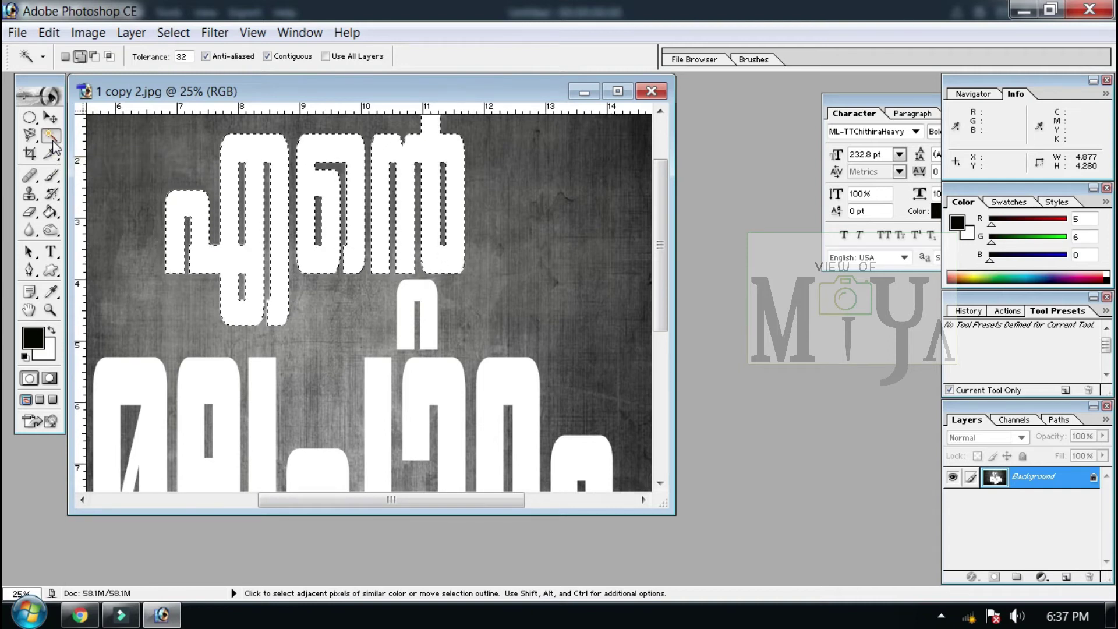
Step: Deselect, draw a trial crop box over the upper word, and cancel it with Esc
left_click(30, 154)
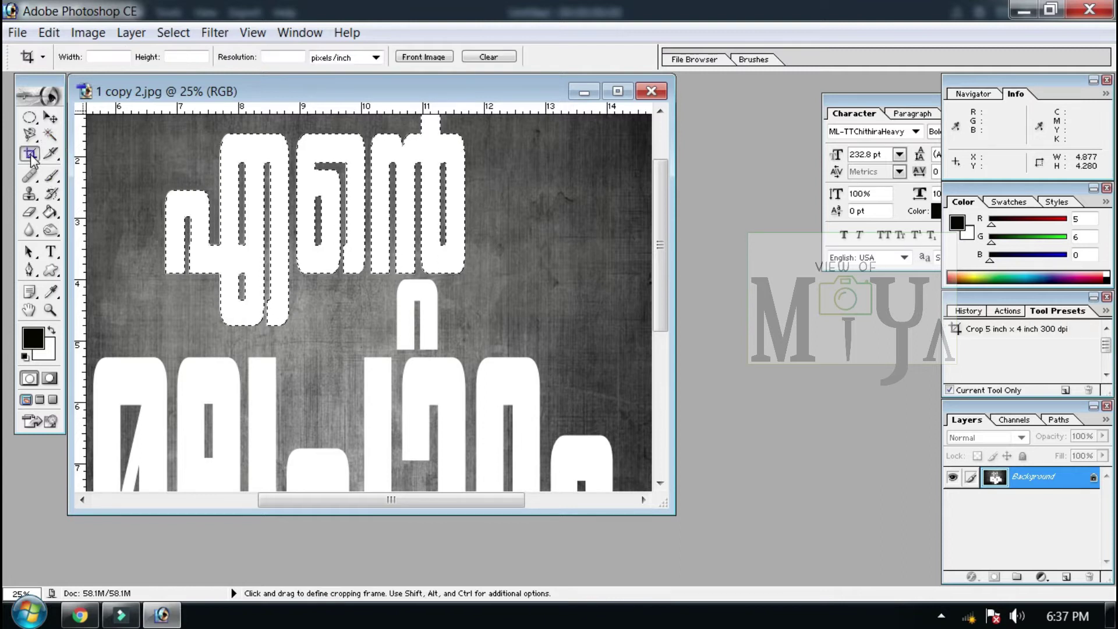
left_click(130, 142)
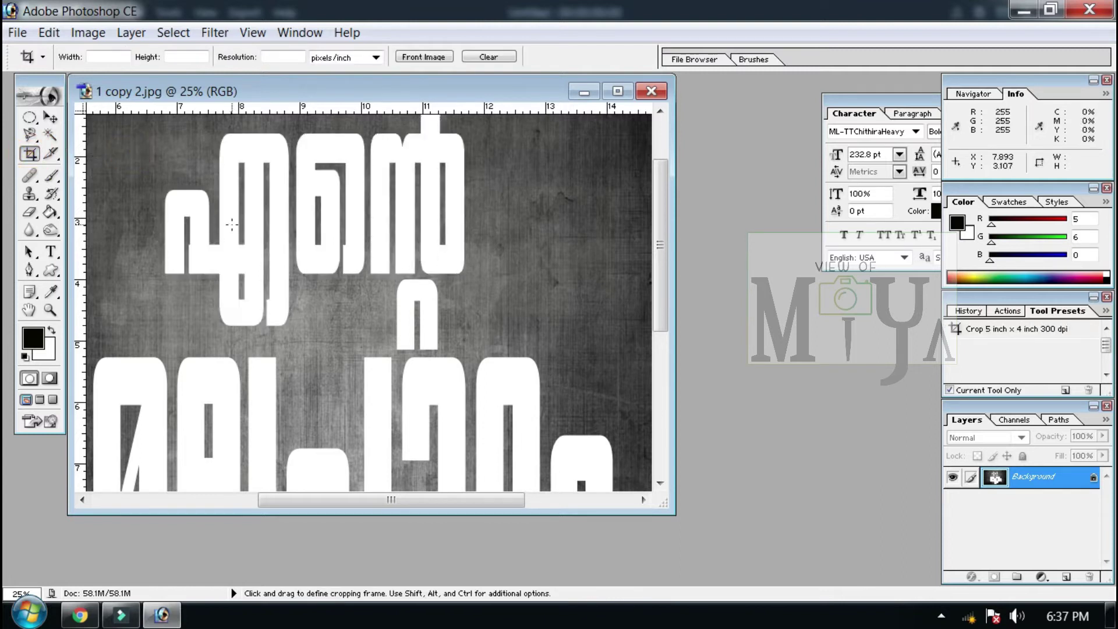
left_click_drag(257, 170, 399, 279)
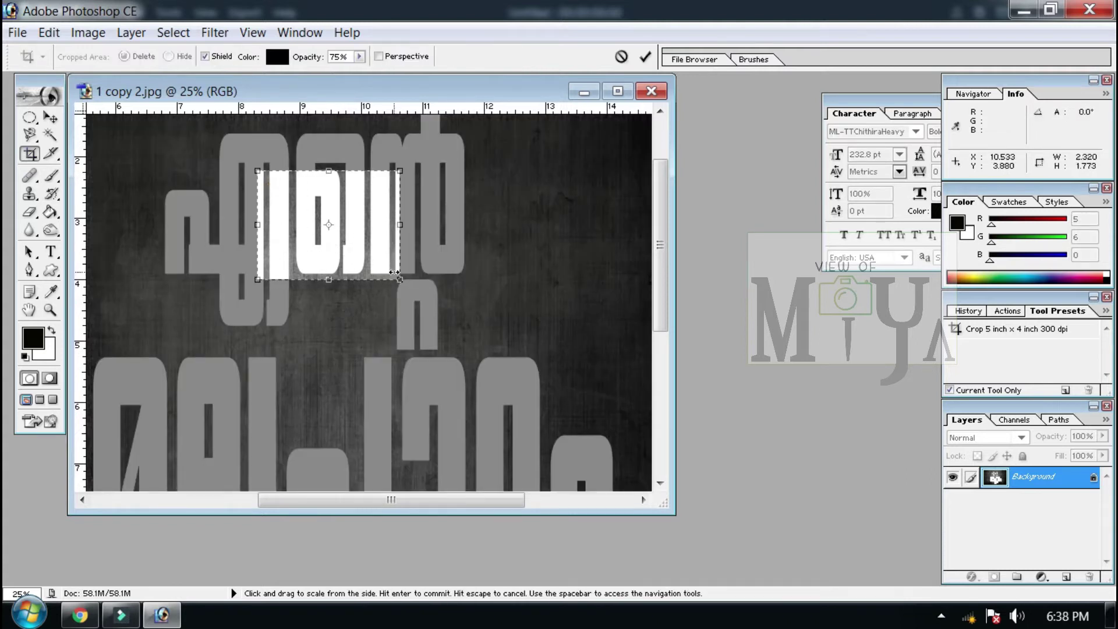
left_click_drag(398, 278, 512, 381)
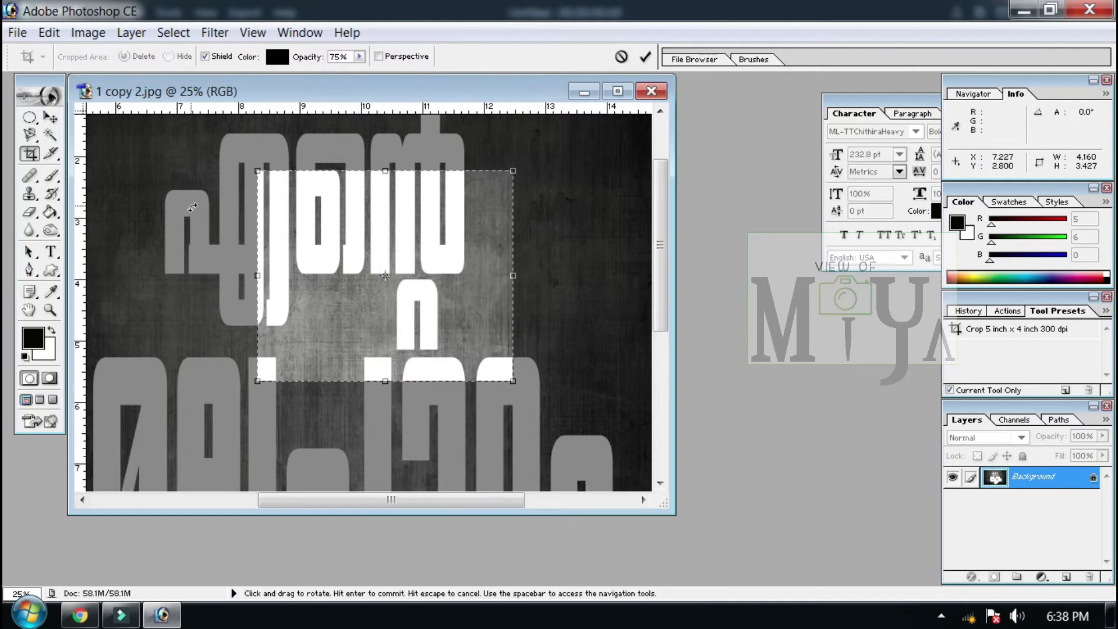
key("Escape")
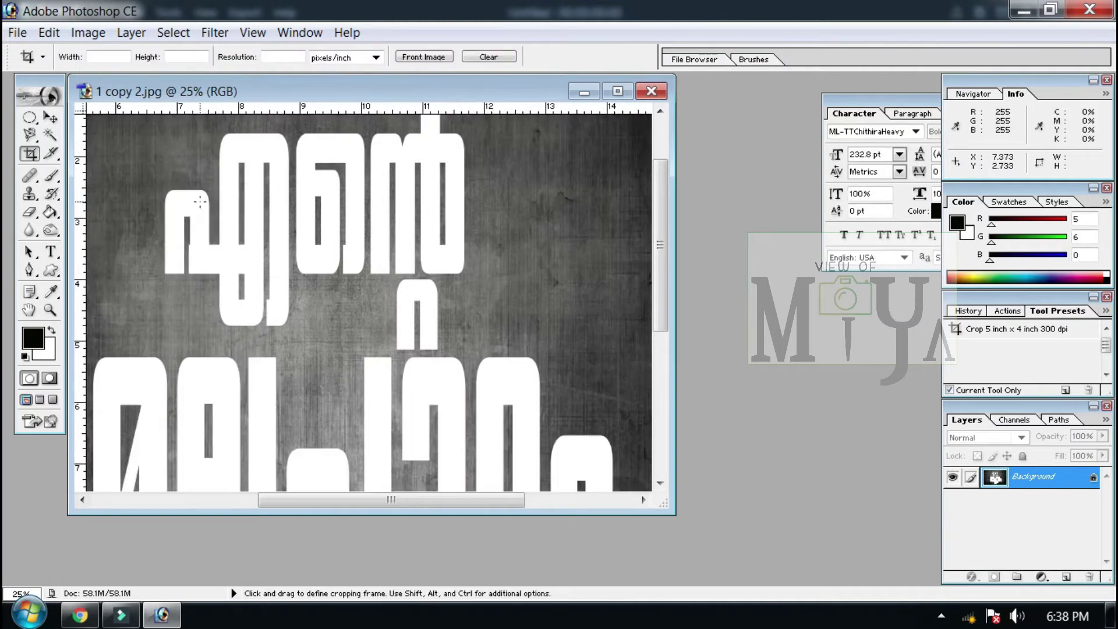
left_click(56, 156)
Step: Patch two spots beside the upper word's left and right ends with nearby background texture
left_click(27, 184)
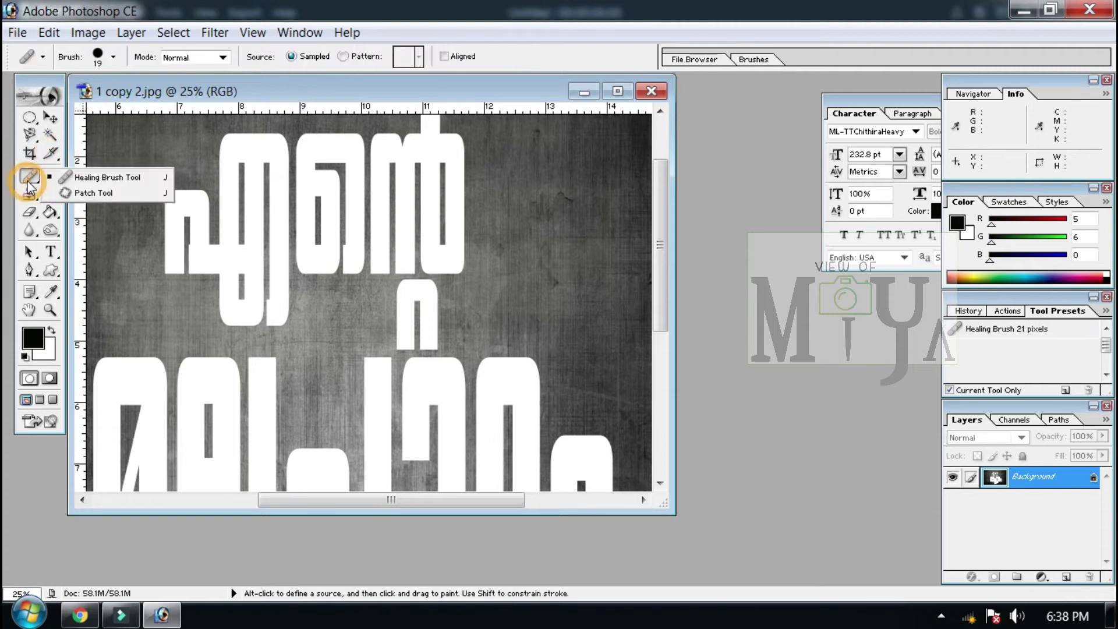
left_click(88, 193)
left_click_drag(177, 156, 173, 164)
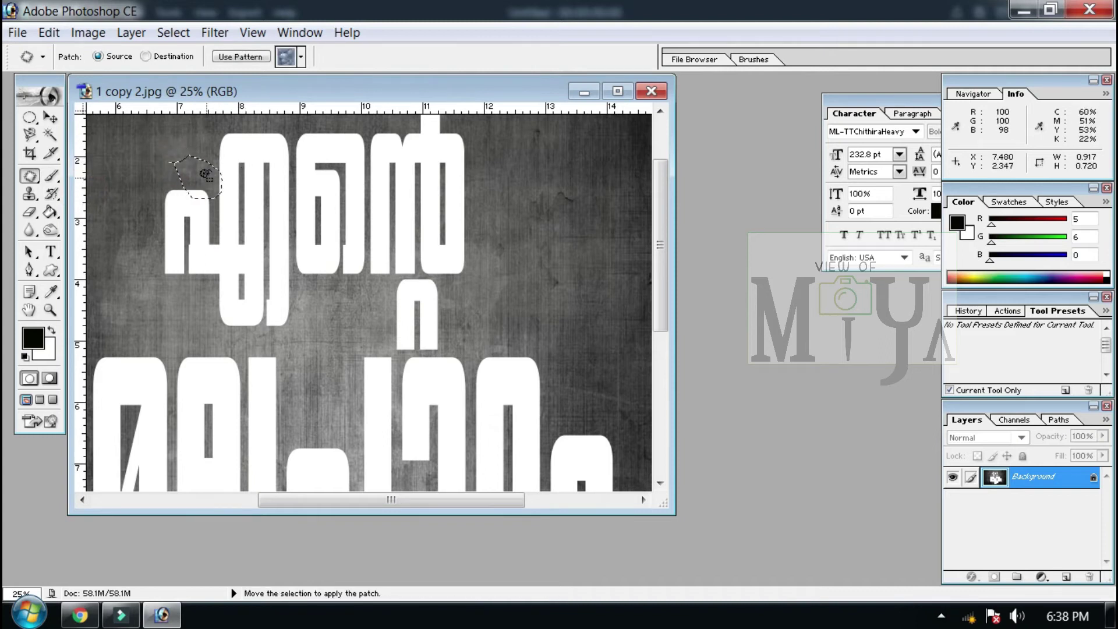
left_click_drag(192, 176, 229, 190)
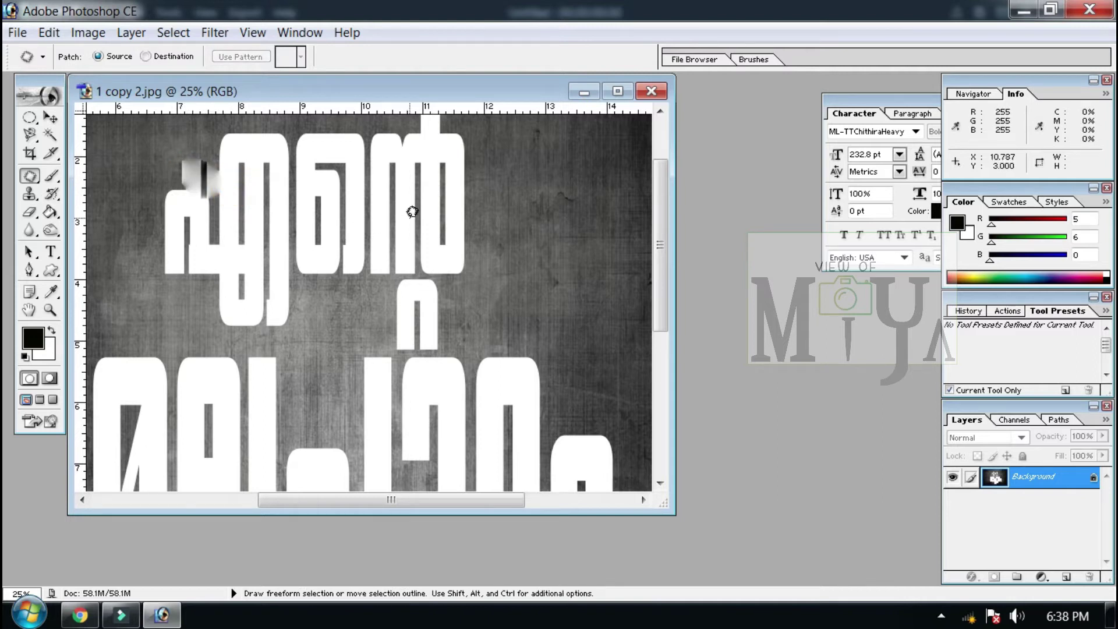
left_click_drag(469, 211, 475, 228)
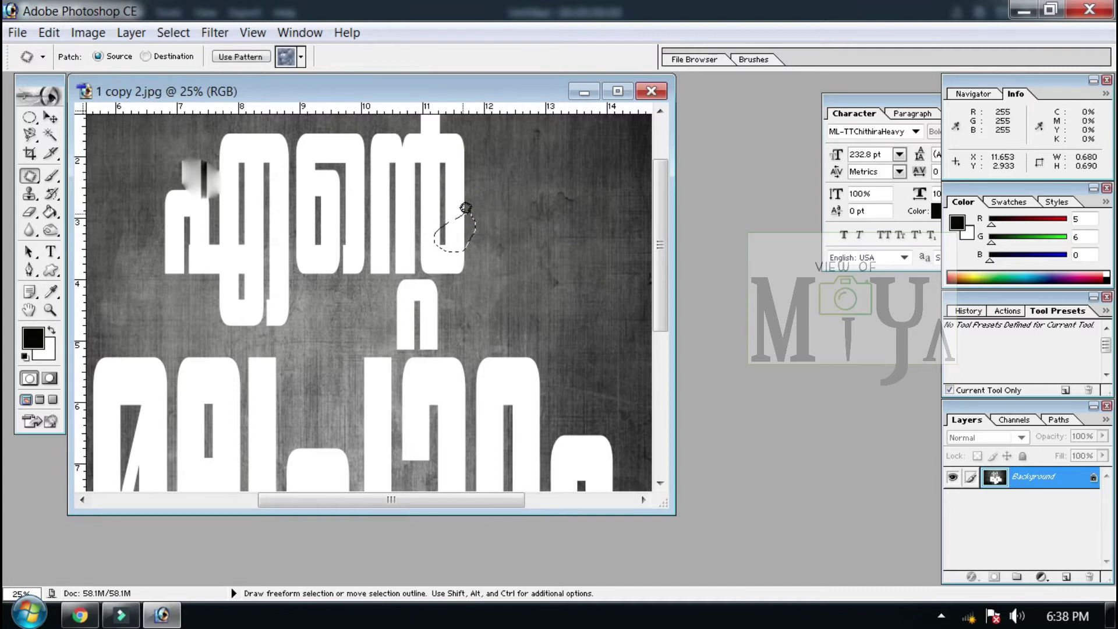
left_click_drag(454, 240, 515, 211)
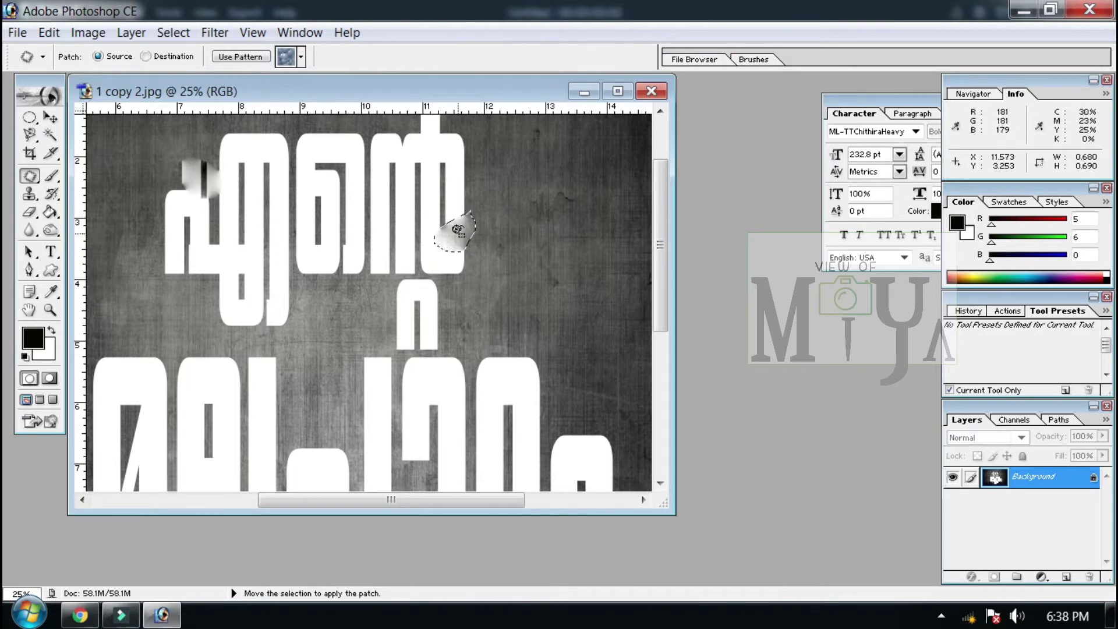
Step: Drop the patch selection with Ctrl+D and choose the Brush Tool
right_click(26, 172)
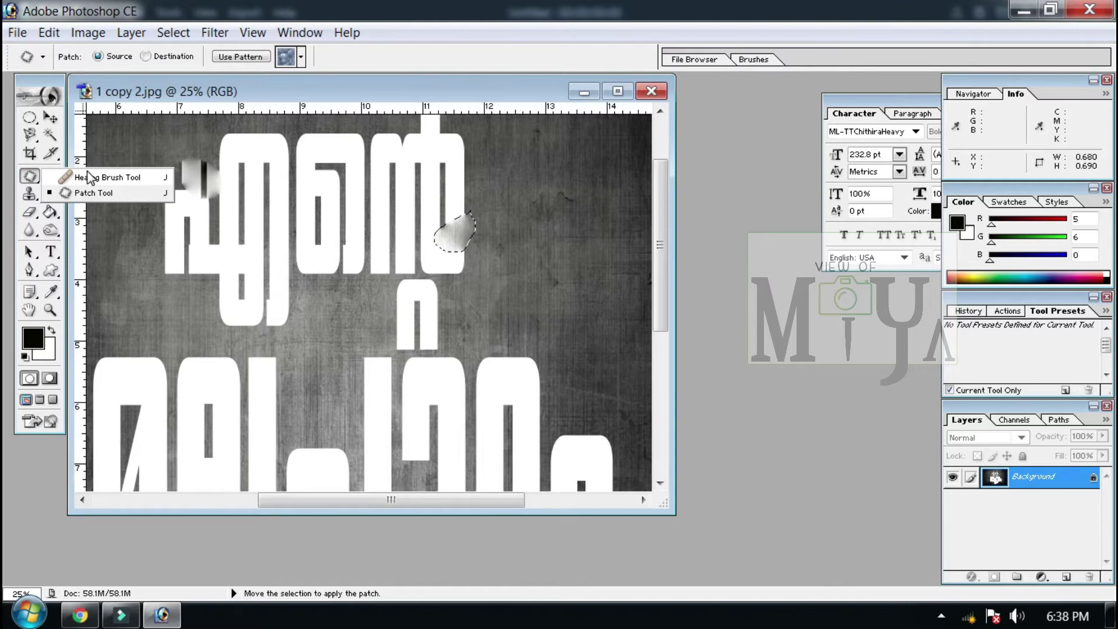
left_click_drag(30, 135, 68, 135)
left_click(159, 156)
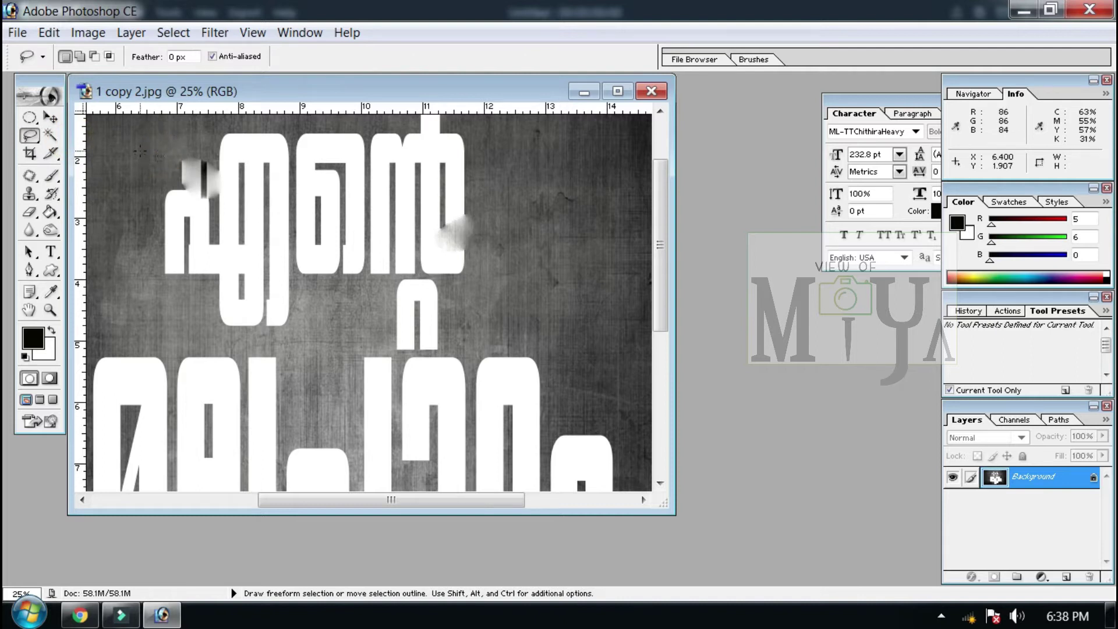
key("ctrl")
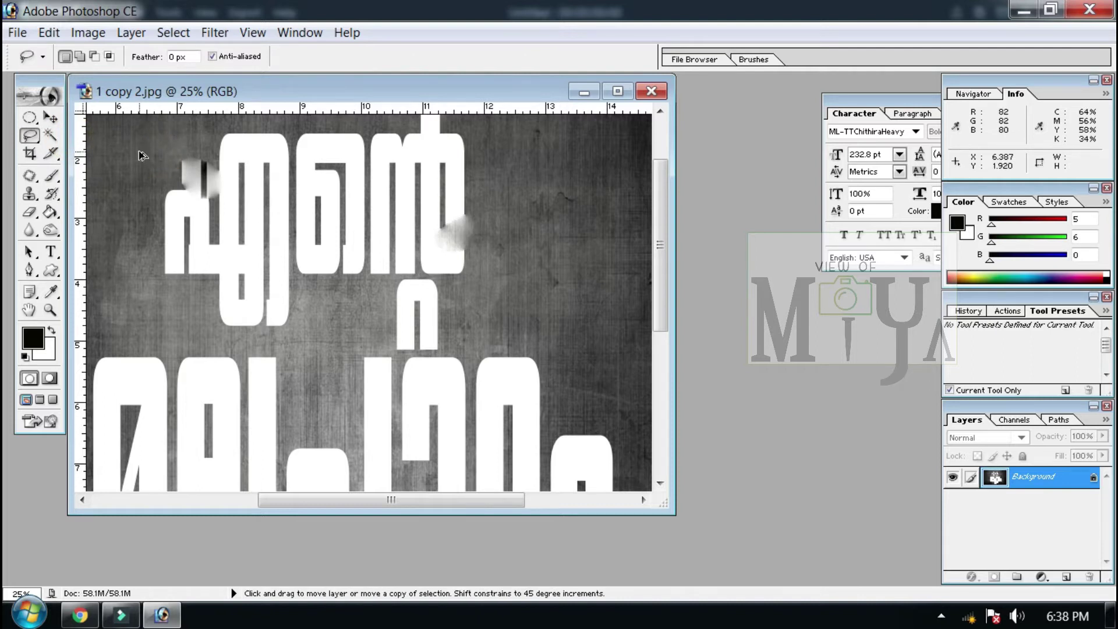
key("ctrl+d")
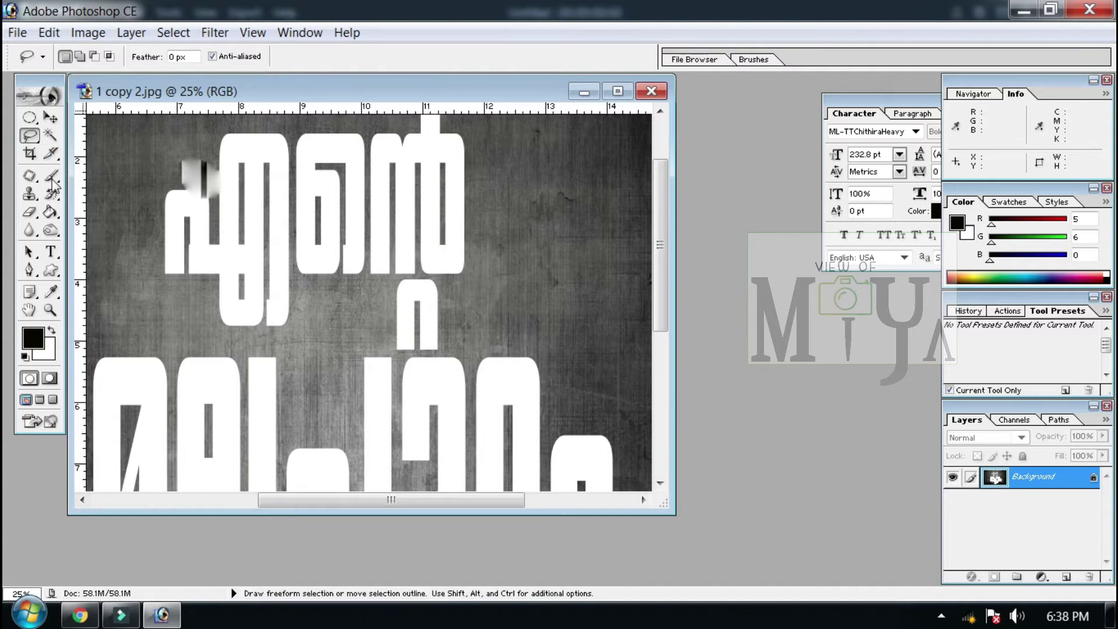
left_click(52, 193)
Step: Undo the grey smudge and set the brush to the 9 px round preset resized to 68 px
left_click(106, 180)
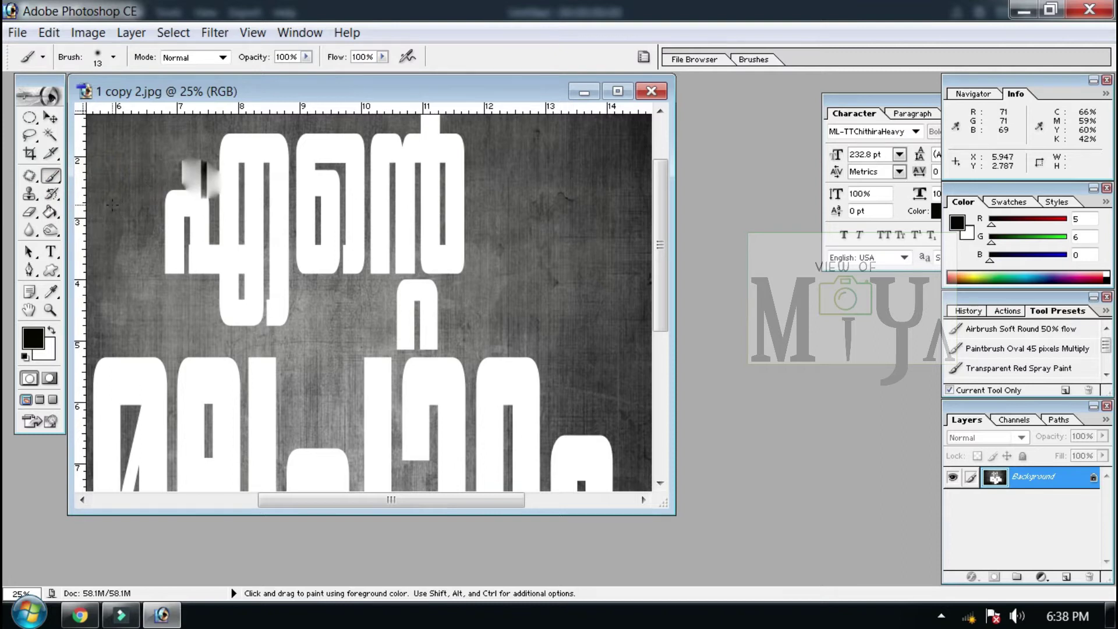
key("ctrl+z")
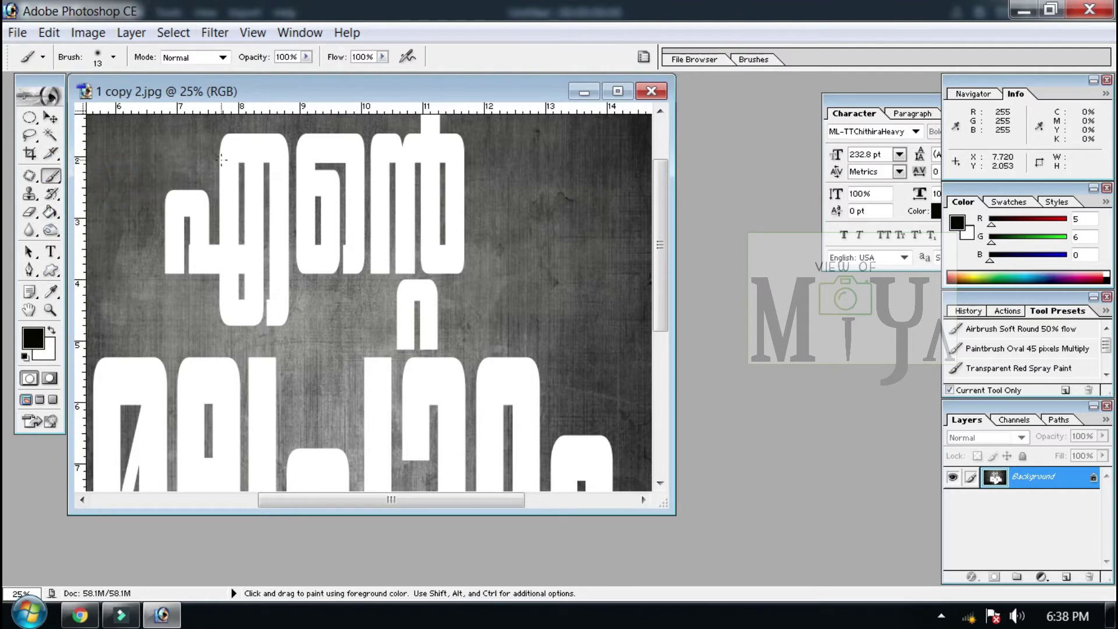
right_click(222, 159)
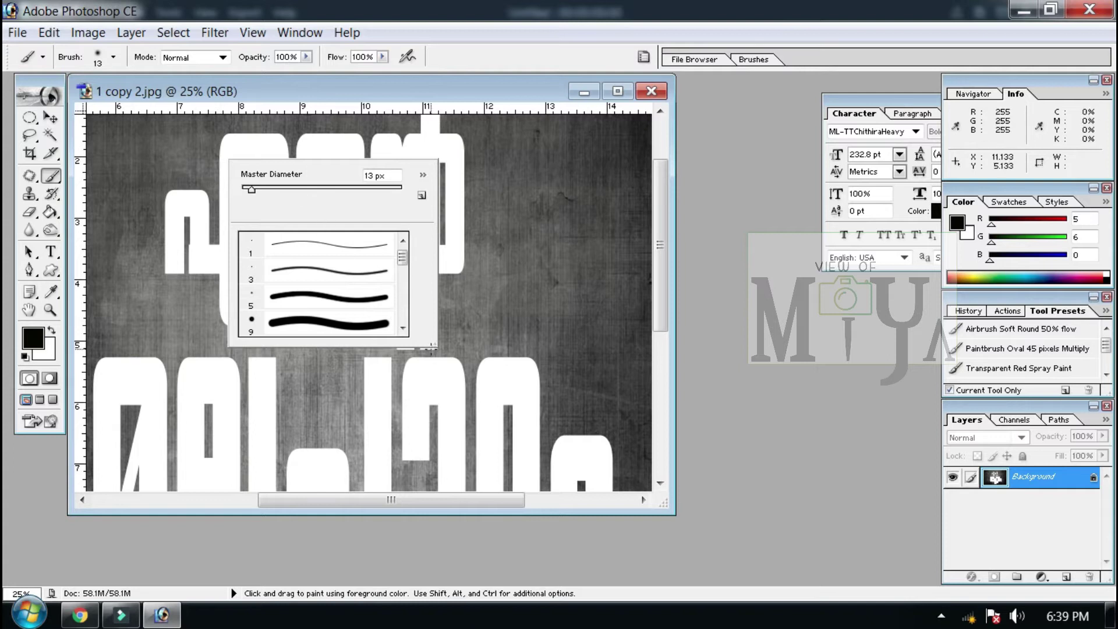
left_click_drag(433, 343, 525, 419)
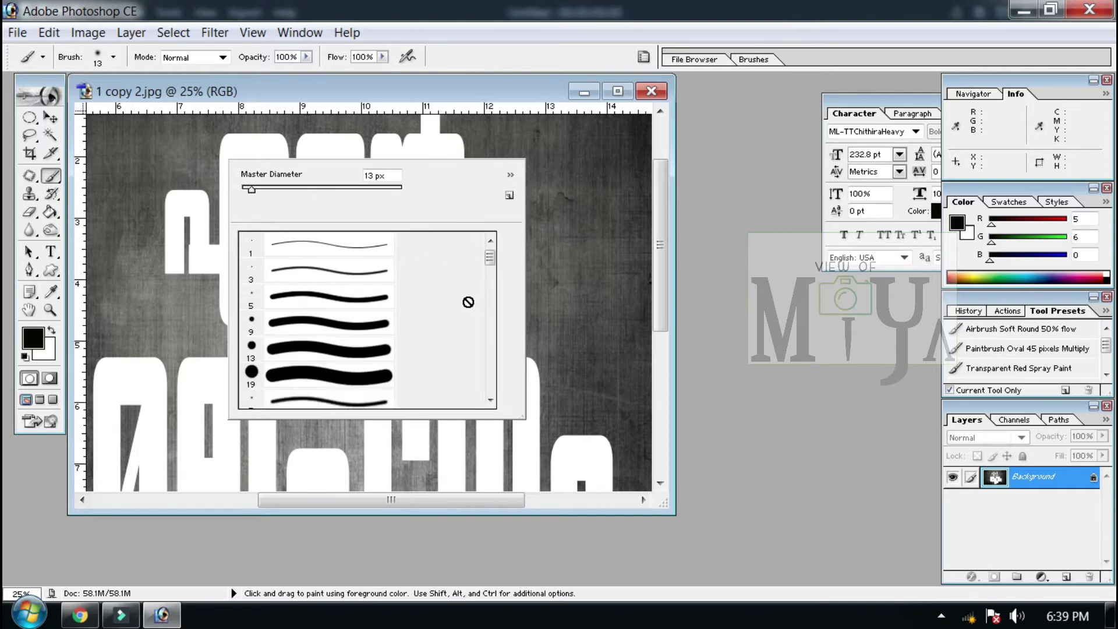
left_click(299, 320)
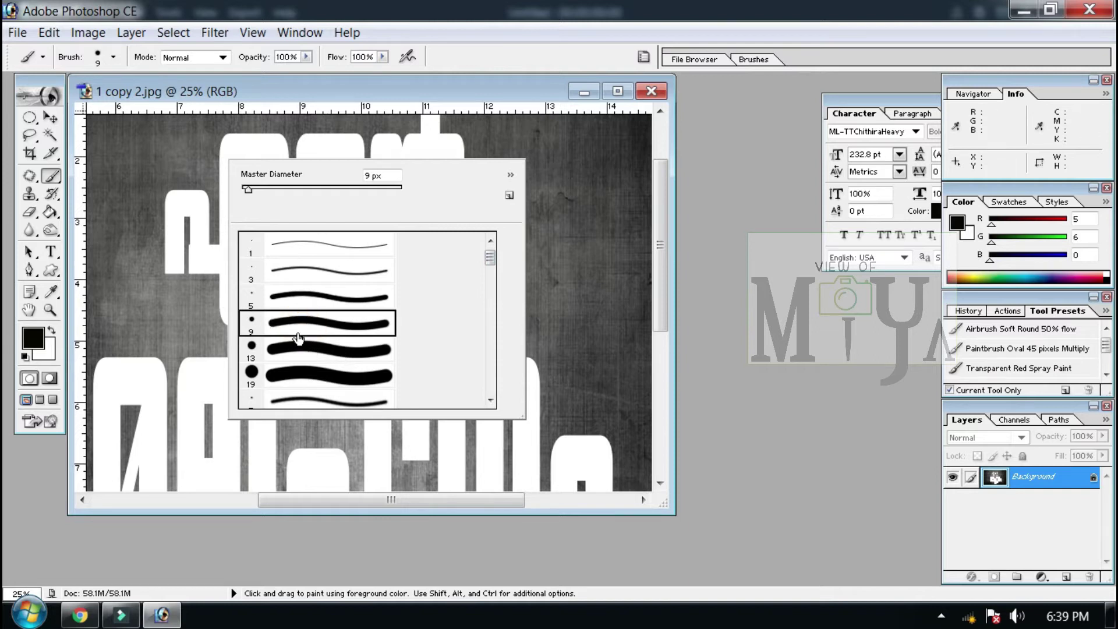
scroll(268, 351, "down", 1)
scroll(252, 337, "down", 1)
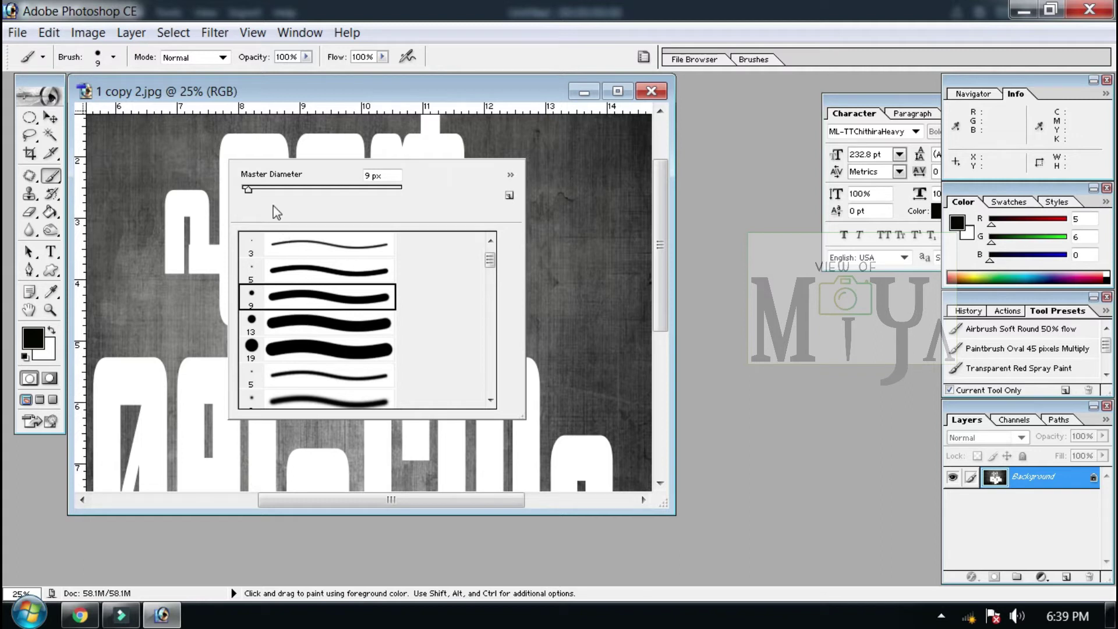
left_click_drag(295, 190, 319, 190)
Step: Paint black strokes left of and over the lettering with 97 px and 292 px brushes
key("Return")
left_click_drag(152, 178, 156, 332)
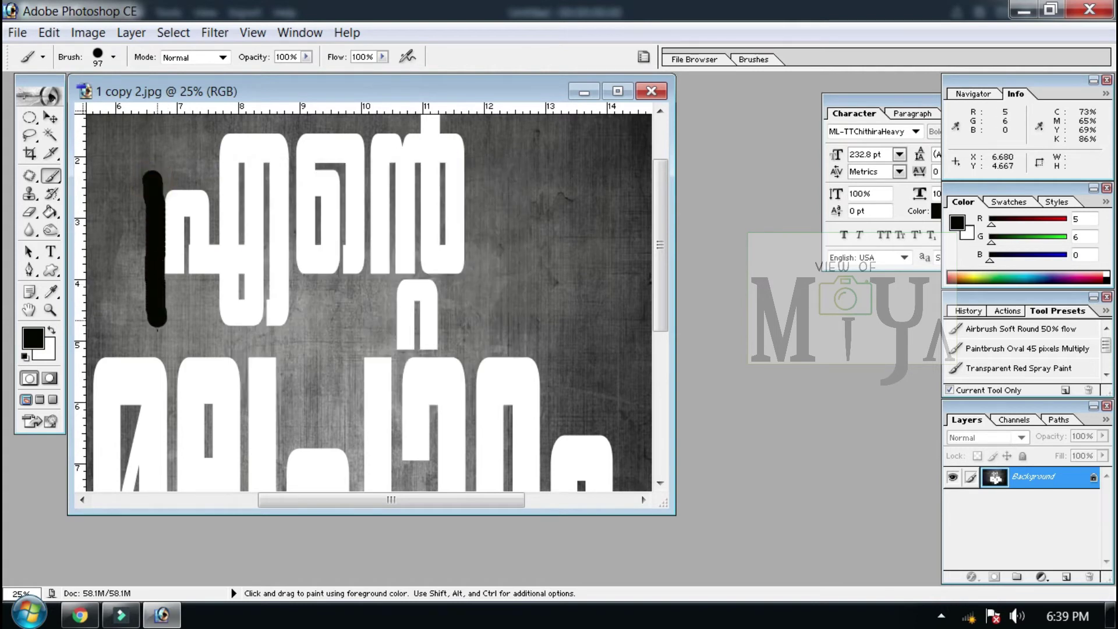
right_click(278, 245)
left_click_drag(335, 252, 385, 252)
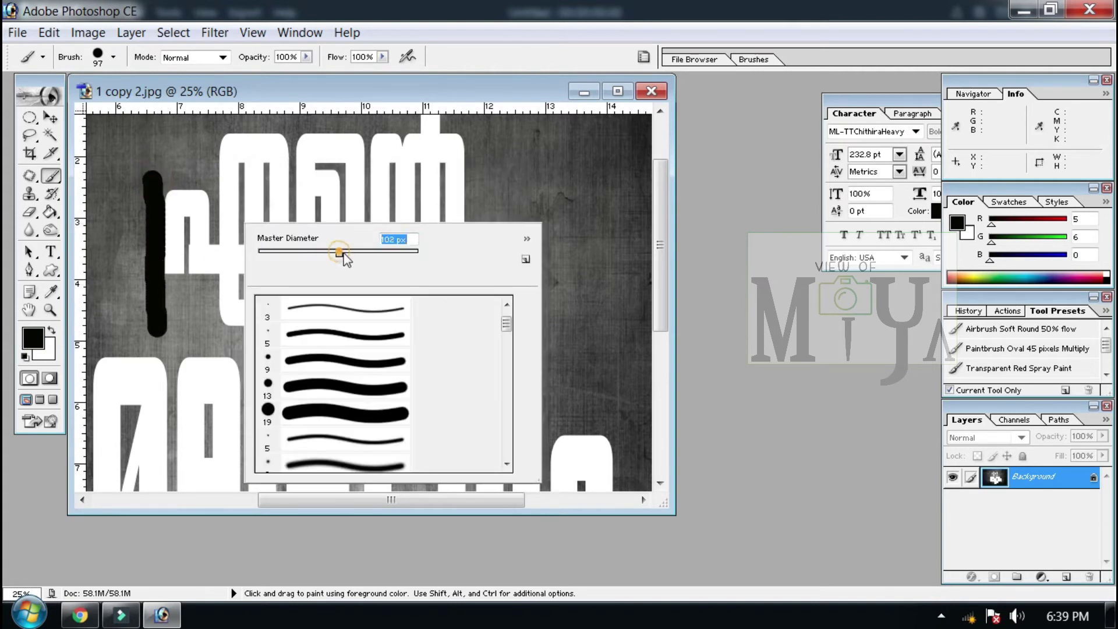
key("Return")
left_click_drag(213, 145, 226, 367)
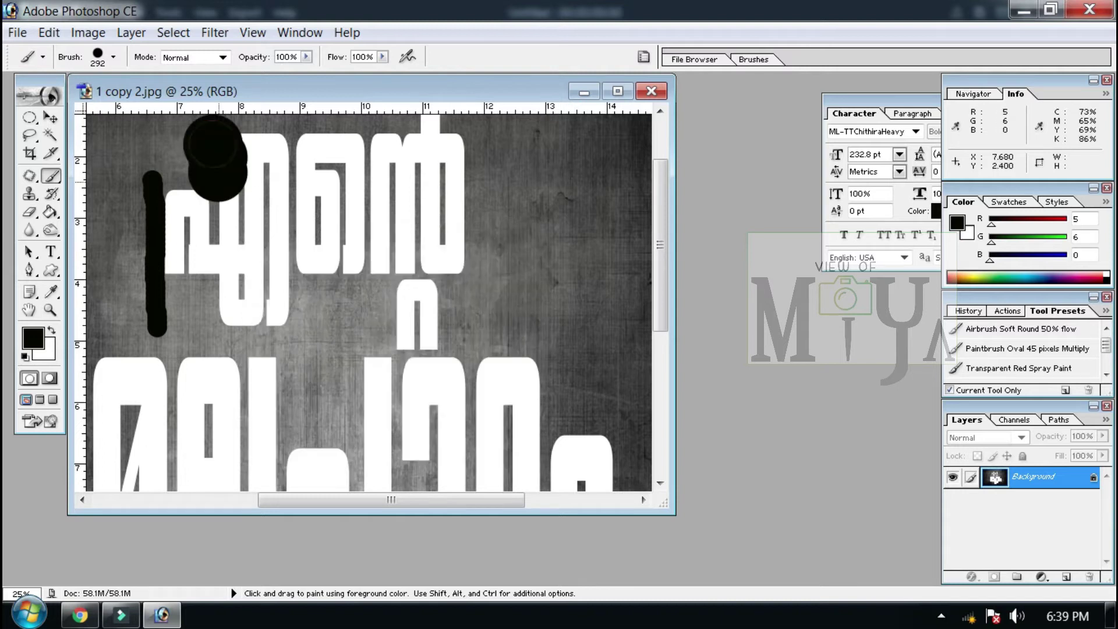
Step: Paint a thin 17 px black line and a soft 231 px stroke through the lettering
right_click(383, 186)
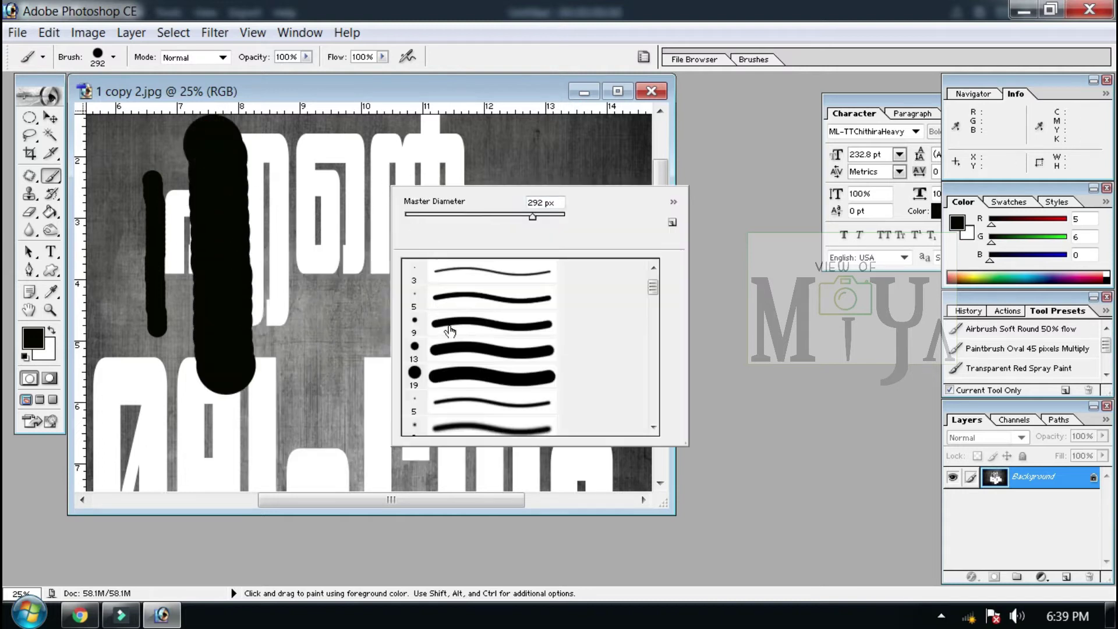
scroll(463, 397, "down", 3)
left_click(463, 396)
key("Return")
left_click_drag(309, 158, 336, 285)
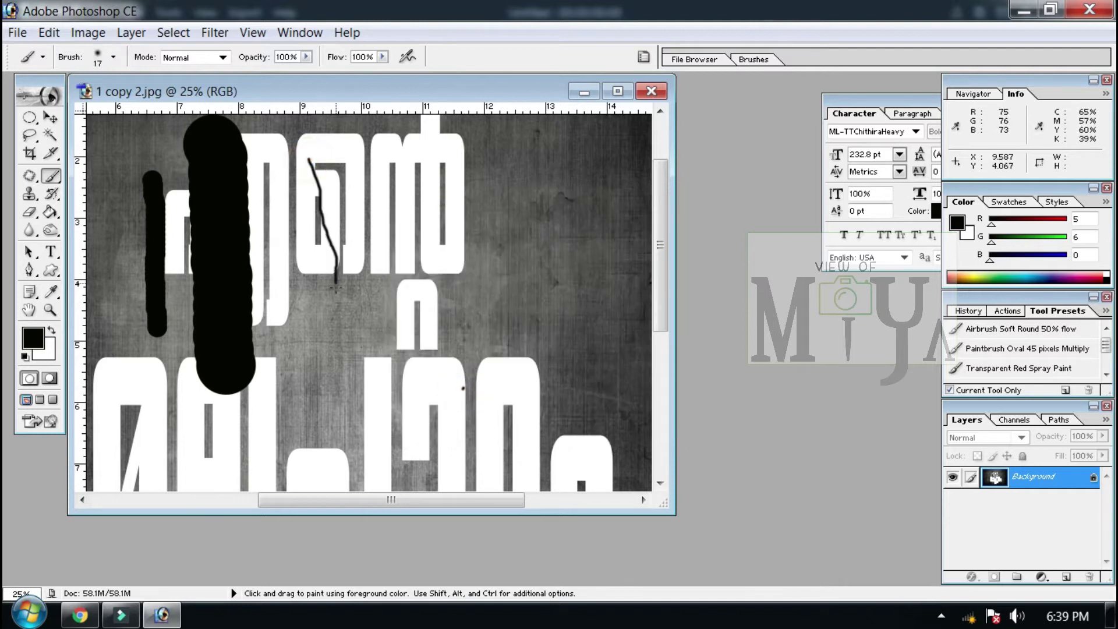
right_click(365, 274)
left_click(449, 245)
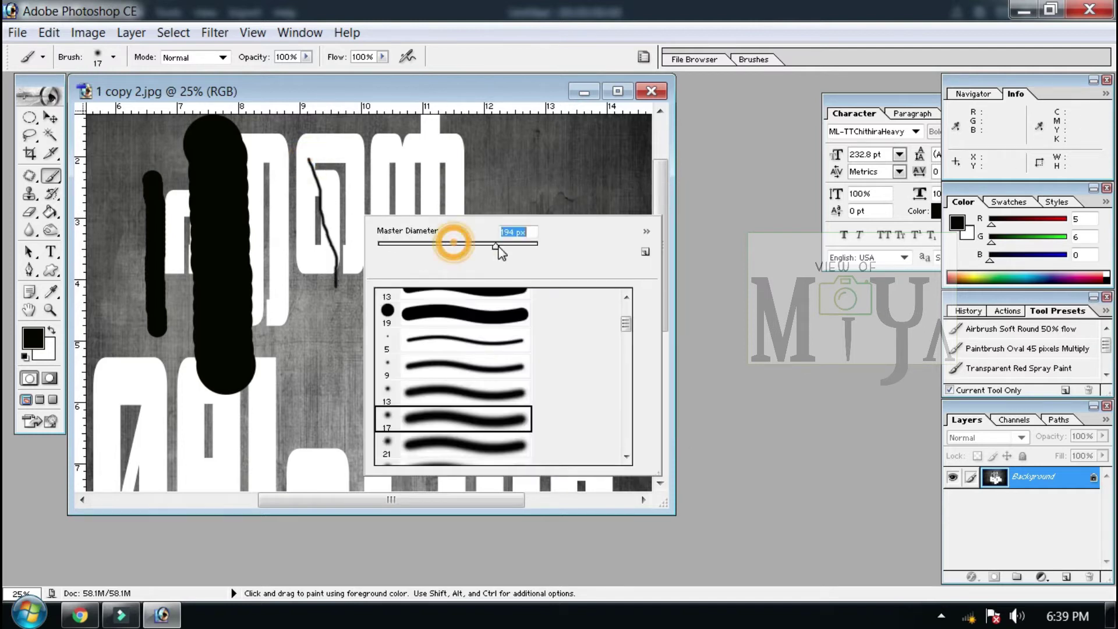
key("Return")
left_click_drag(388, 145, 417, 405)
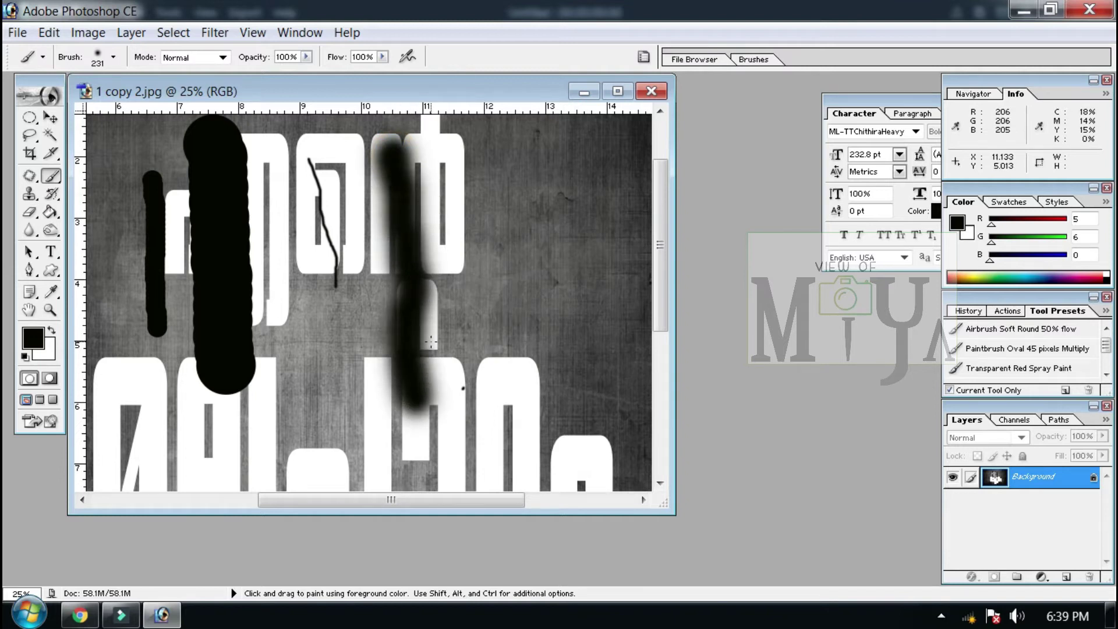
Step: Scroll the brush presets down to the scattered 14 px brush
right_click(365, 268)
scroll(465, 358, "down", 2)
scroll(489, 361, "down", 2)
scroll(515, 366, "down", 5)
scroll(517, 367, "down", 2)
scroll(517, 367, "down", 2)
scroll(517, 364, "down", 2)
scroll(519, 357, "down", 2)
scroll(519, 358, "down", 2)
scroll(518, 357, "down", 1)
left_click(431, 393)
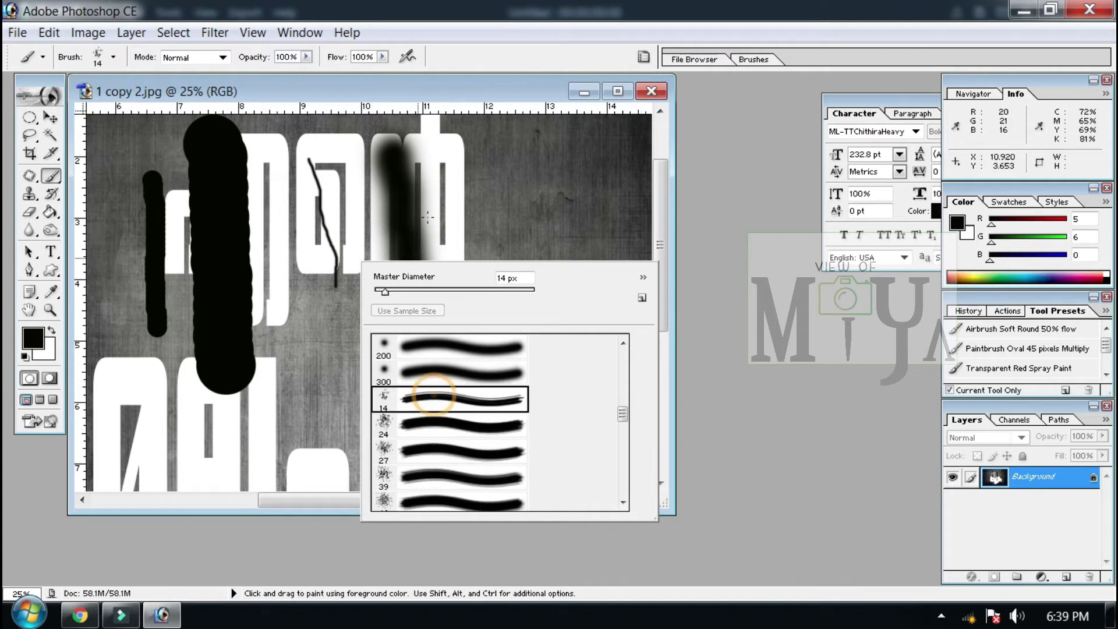
key("Return")
right_click(484, 169)
left_click_drag(569, 191, 591, 189)
key("Return")
mouse_move(547, 140)
left_mouse_down()
mouse_move(545, 365)
mouse_move(514, 369)
left_mouse_up()
mouse_move(329, 268)
left_mouse_down()
mouse_move(312, 378)
mouse_move(349, 372)
mouse_move(349, 155)
mouse_move(307, 264)
mouse_move(294, 244)
left_mouse_up()
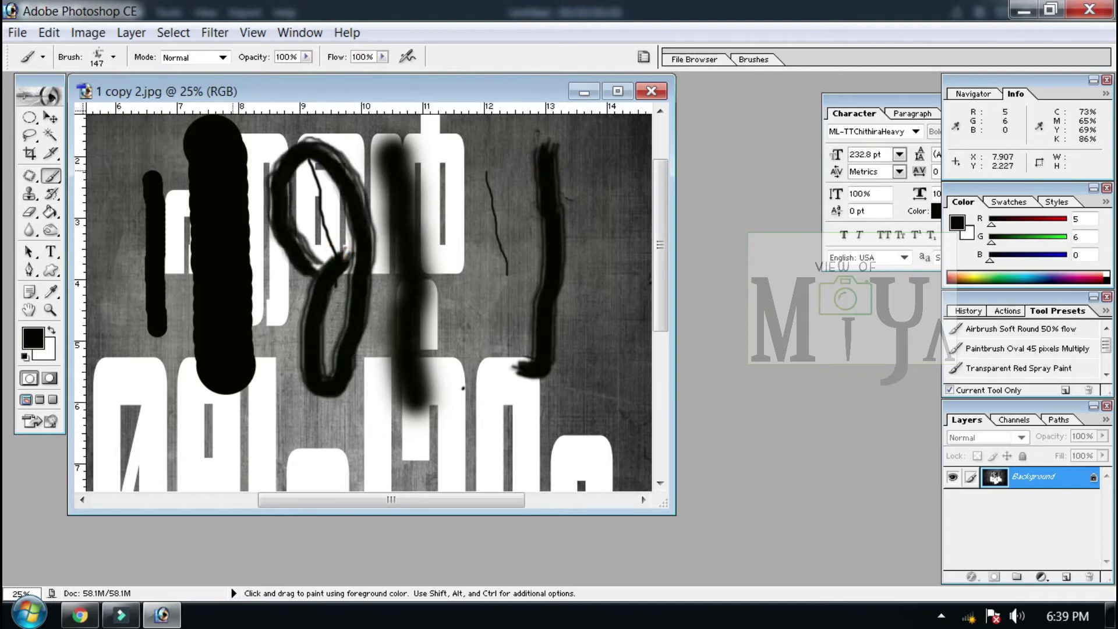
right_click(360, 196)
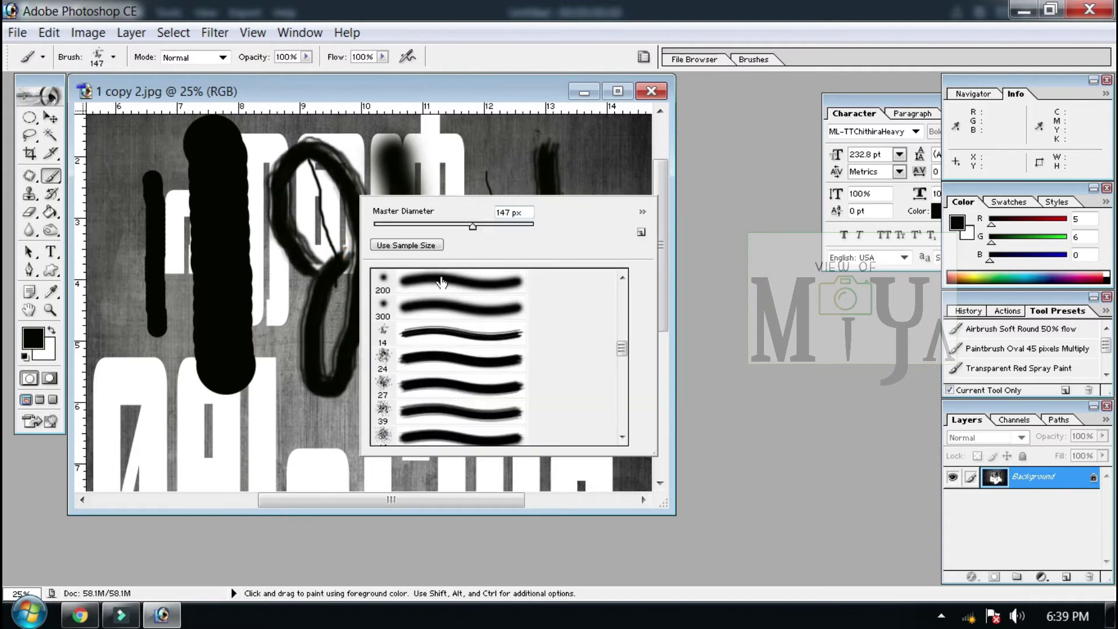
left_click(389, 386)
left_click_drag(164, 438, 201, 444)
right_click(201, 444)
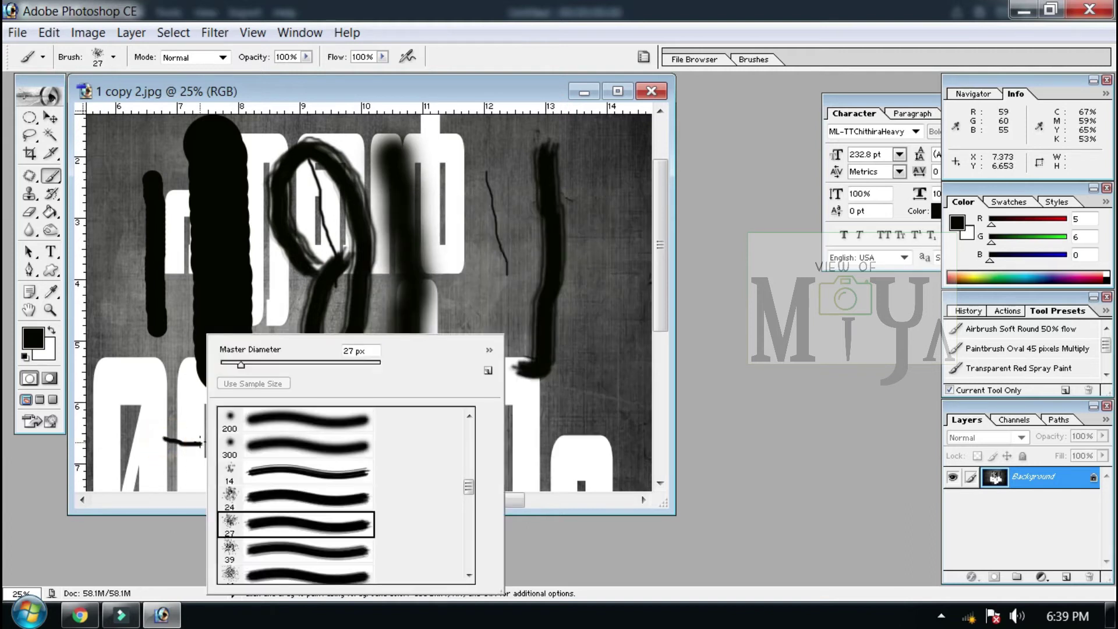
left_click(338, 362)
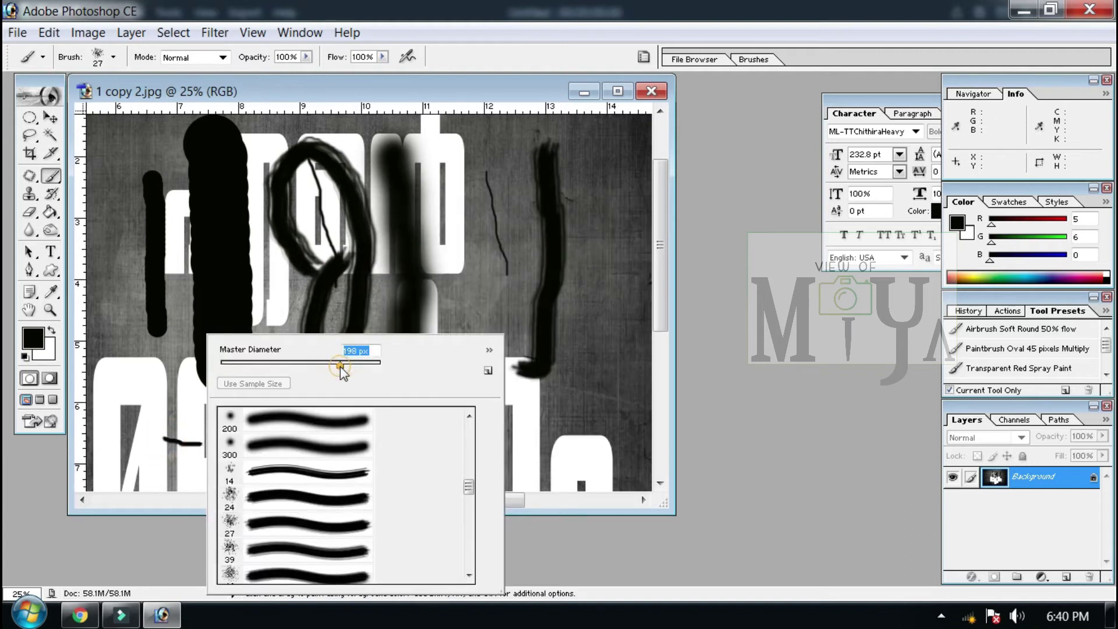
left_click(187, 424)
mouse_move(175, 420)
left_mouse_down()
mouse_move(315, 434)
mouse_move(504, 194)
mouse_move(536, 419)
left_mouse_up()
right_click(536, 419)
scroll(536, 420, "down", 1)
scroll(536, 419, "down", 3)
scroll(565, 441, "down", 1)
scroll(550, 444, "down", 1)
scroll(512, 441, "down", 1)
scroll(470, 449, "down", 1)
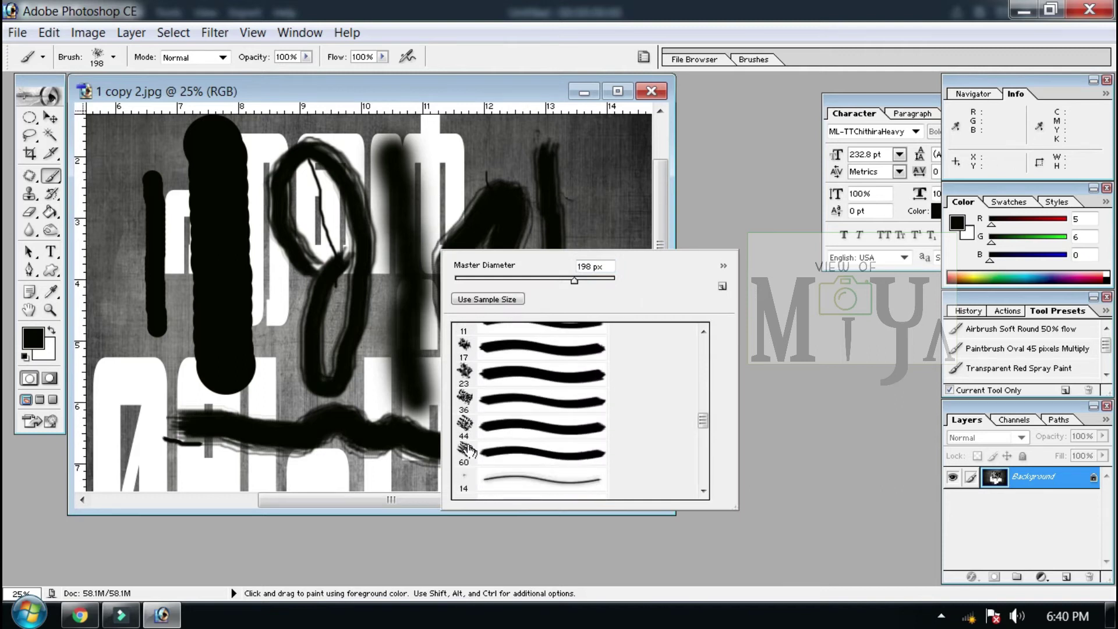
left_click(483, 428)
left_click(480, 453)
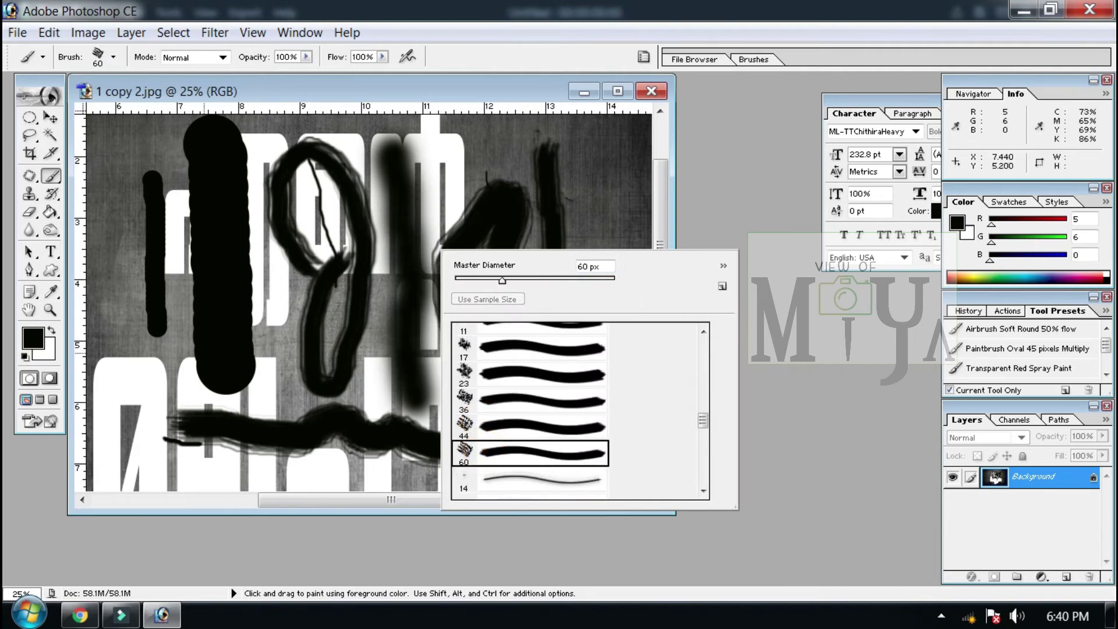
left_click(152, 373)
right_click(140, 384)
left_click(217, 365)
left_click_drag(604, 247, 609, 323)
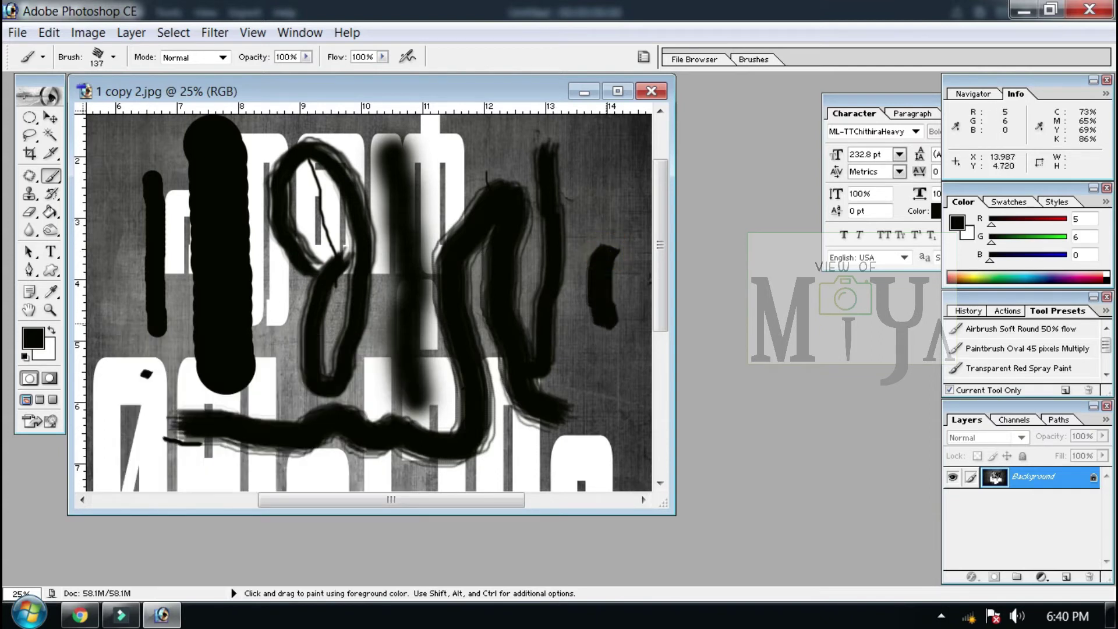
right_click(112, 327)
scroll(156, 474, "down", 2)
scroll(175, 483, "down", 2)
scroll(222, 500, "down", 2)
scroll(231, 508, "down", 1)
left_click(231, 515)
mouse_move(111, 265)
left_mouse_down()
mouse_move(190, 472)
mouse_move(223, 216)
mouse_move(349, 212)
left_mouse_up()
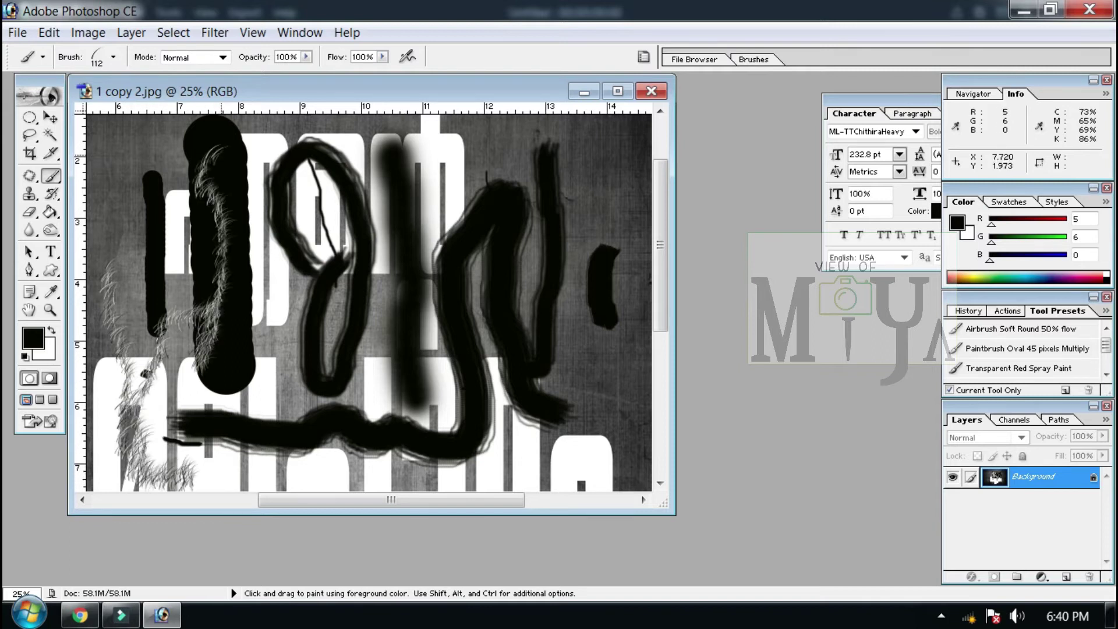
right_click(354, 213)
scroll(520, 382, "down", 1)
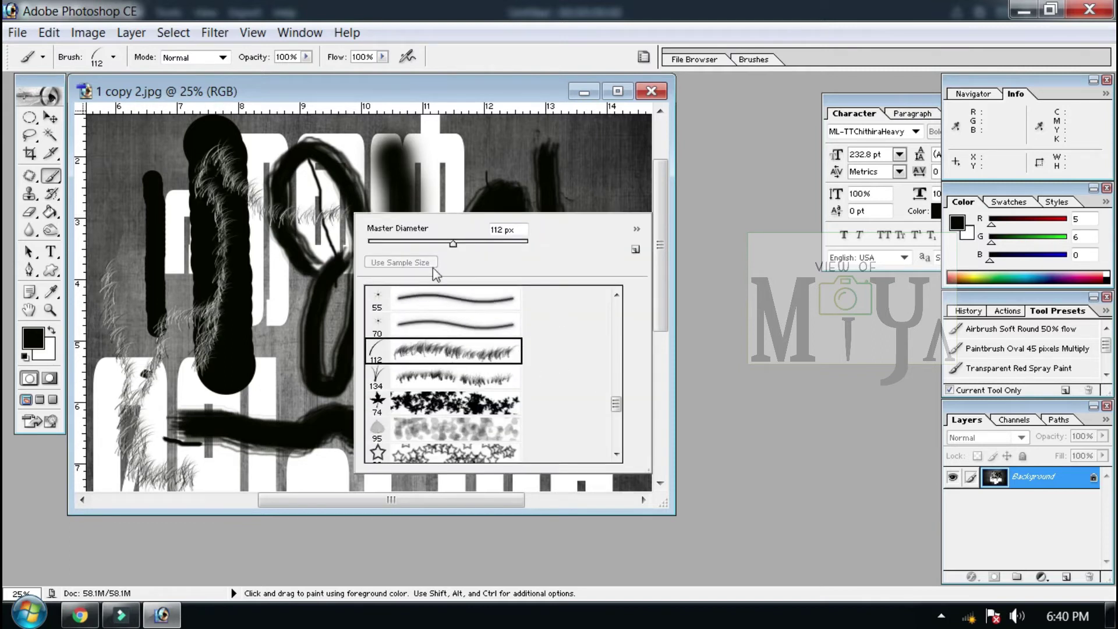
scroll(427, 443, "down", 1)
left_click(443, 415)
left_click(562, 157)
mouse_move(562, 157)
left_mouse_down()
mouse_move(575, 276)
mouse_move(556, 398)
mouse_move(499, 484)
mouse_move(349, 448)
mouse_move(278, 374)
mouse_move(422, 364)
left_mouse_up()
right_click(278, 374)
mouse_move(405, 304)
left_mouse_down()
mouse_move(407, 332)
mouse_move(291, 401)
mouse_move(104, 303)
mouse_move(280, 271)
mouse_move(583, 465)
mouse_move(530, 248)
left_mouse_up()
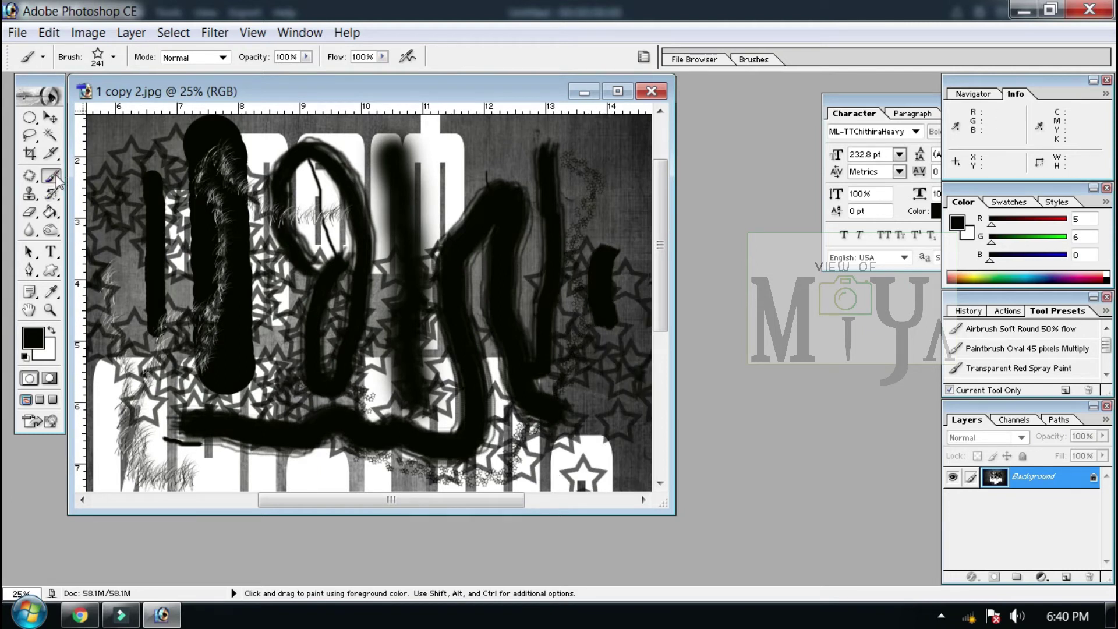
left_click_drag(56, 178, 111, 173)
left_click_drag(207, 158, 211, 158)
key("ctrl+z")
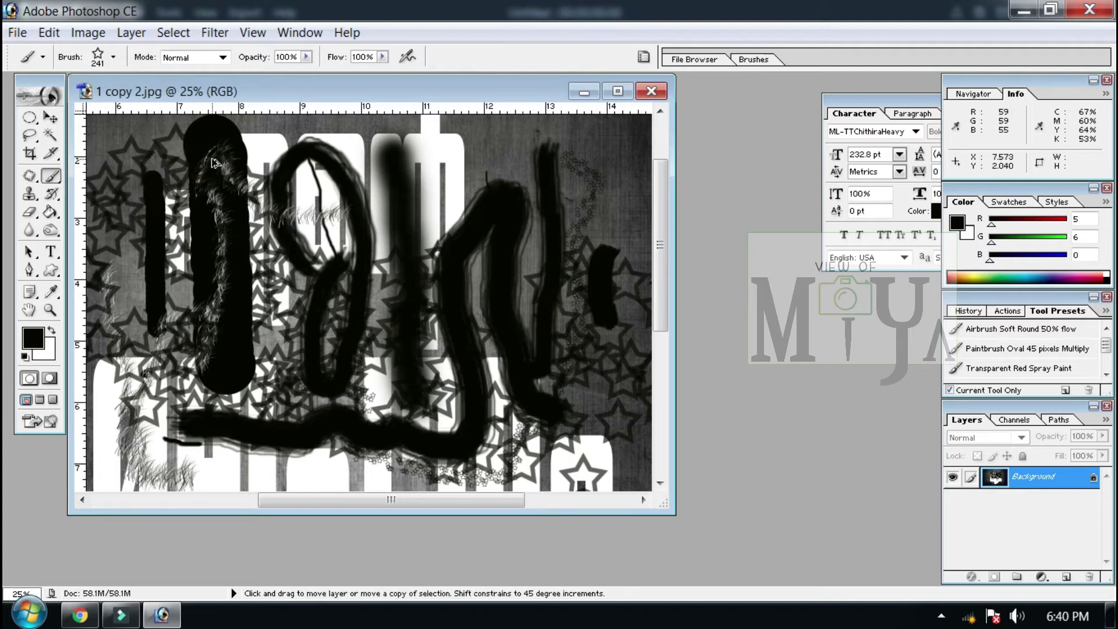
key("ctrl+alt+z")
key("ctrl+alt+z")
key("ctrl+alt+z")
key("ctrl+alt+z")
key("ctrl+alt+z")
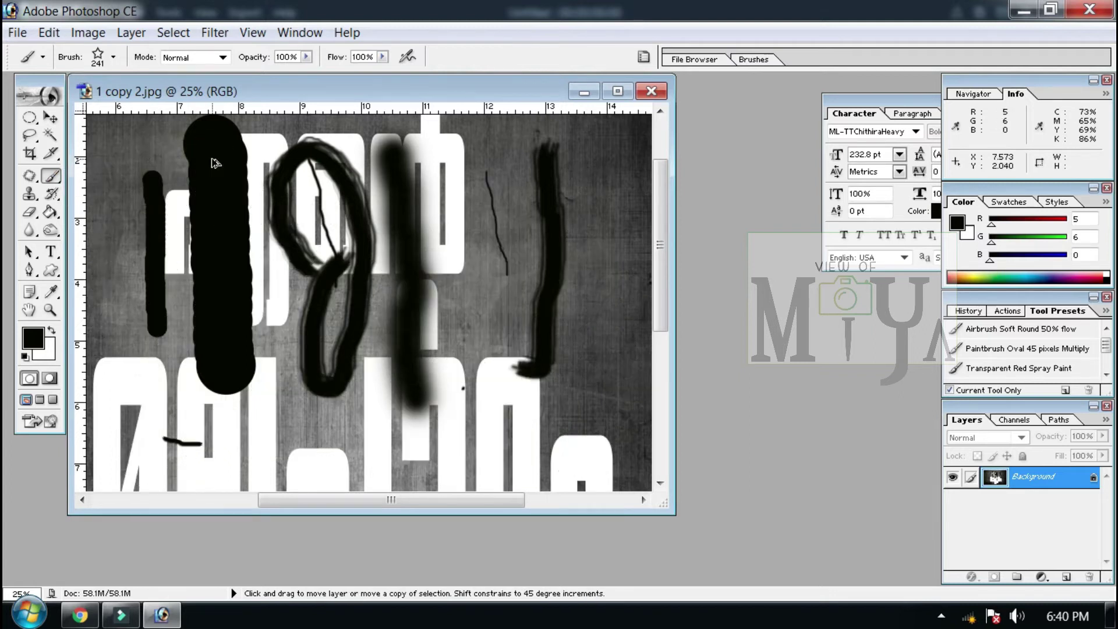
key("ctrl+alt+z")
key("ctrl+alt+z")
key("ctrl+alt+z")
key("ctrl+alt+z")
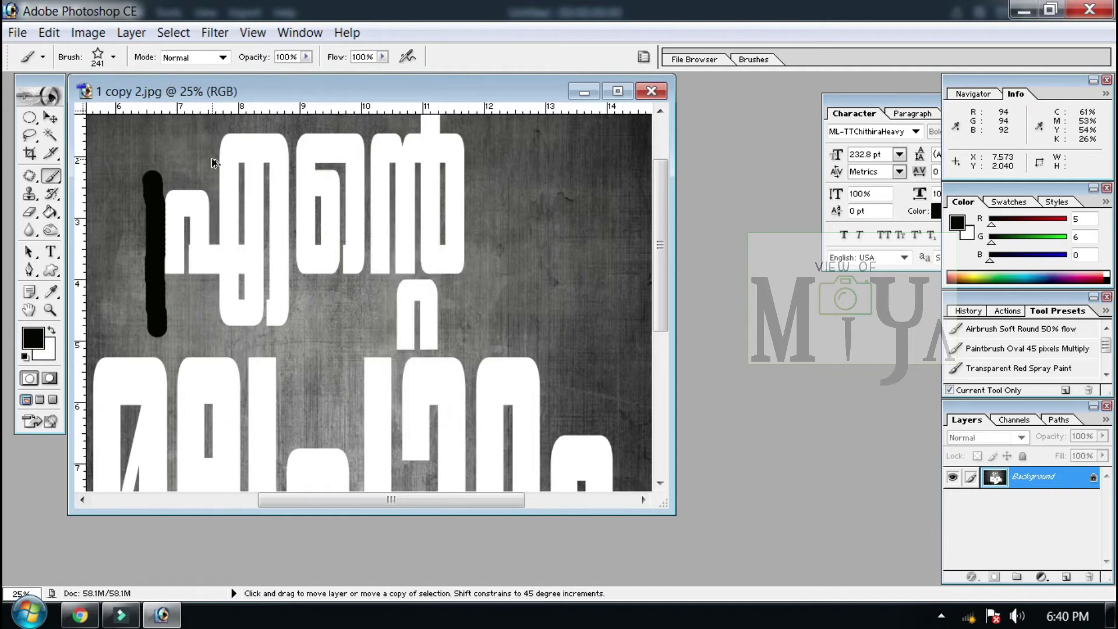
key("ctrl+alt+z")
key("ctrl+alt+z")
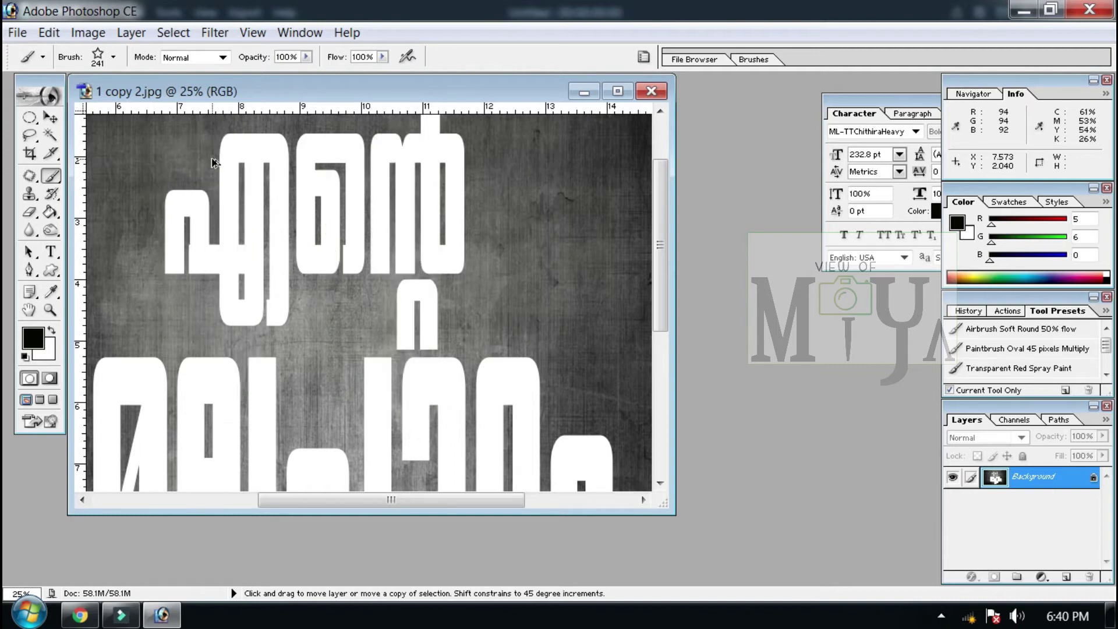
right_click(51, 175)
left_click(108, 190)
left_click_drag(201, 256, 255, 358)
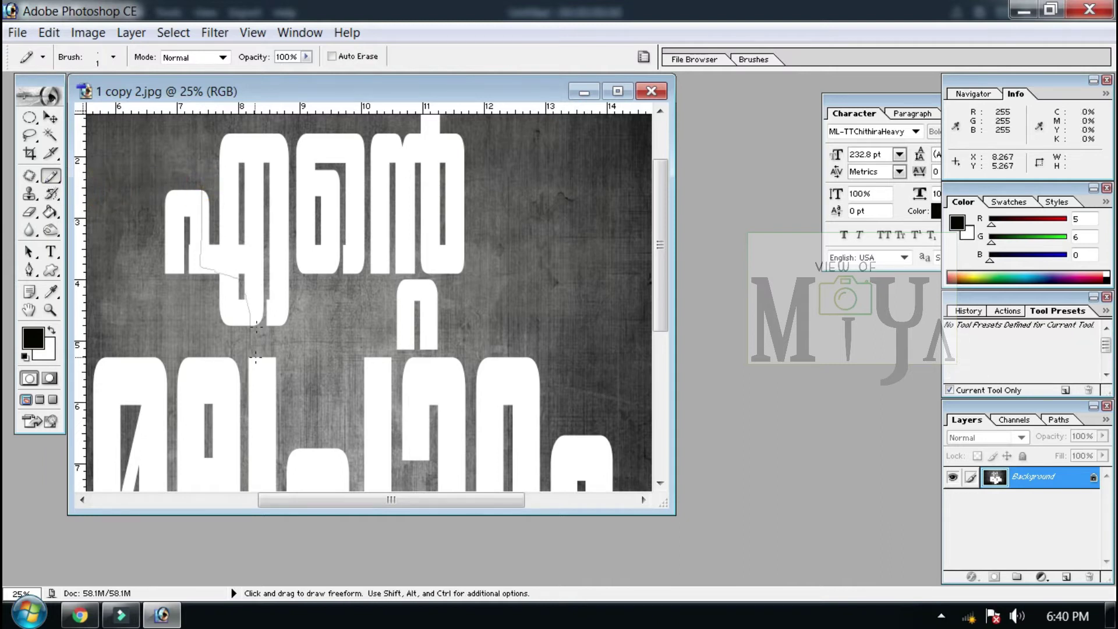
right_click(397, 244)
left_click_drag(444, 249, 498, 250)
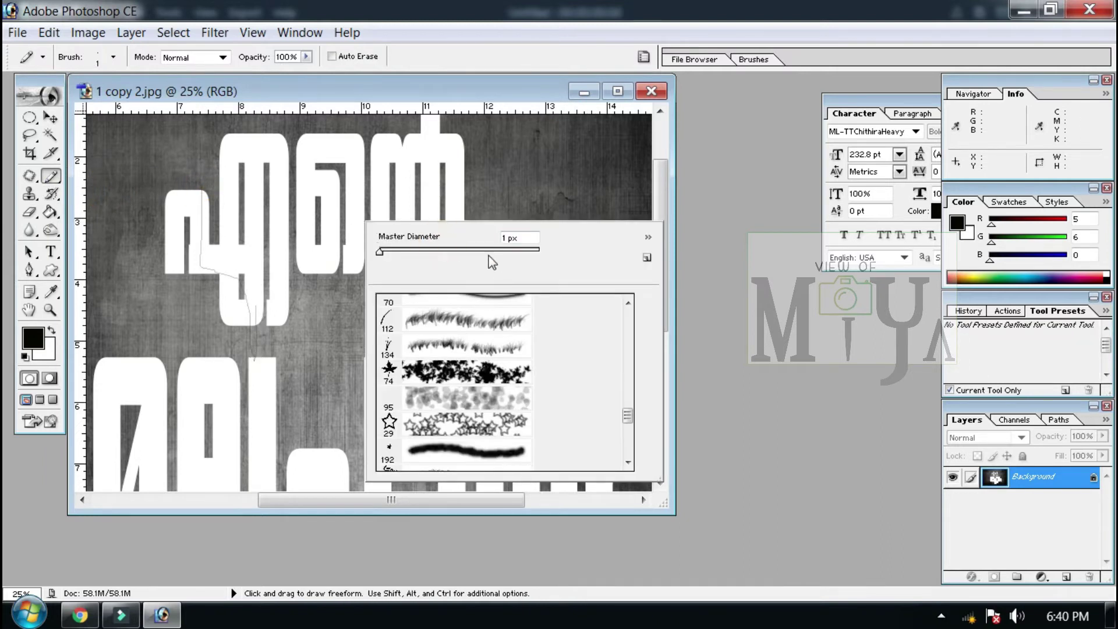
mouse_move(254, 195)
left_mouse_down()
mouse_move(294, 233)
mouse_move(562, 327)
left_mouse_up()
left_click_drag(472, 226, 231, 384)
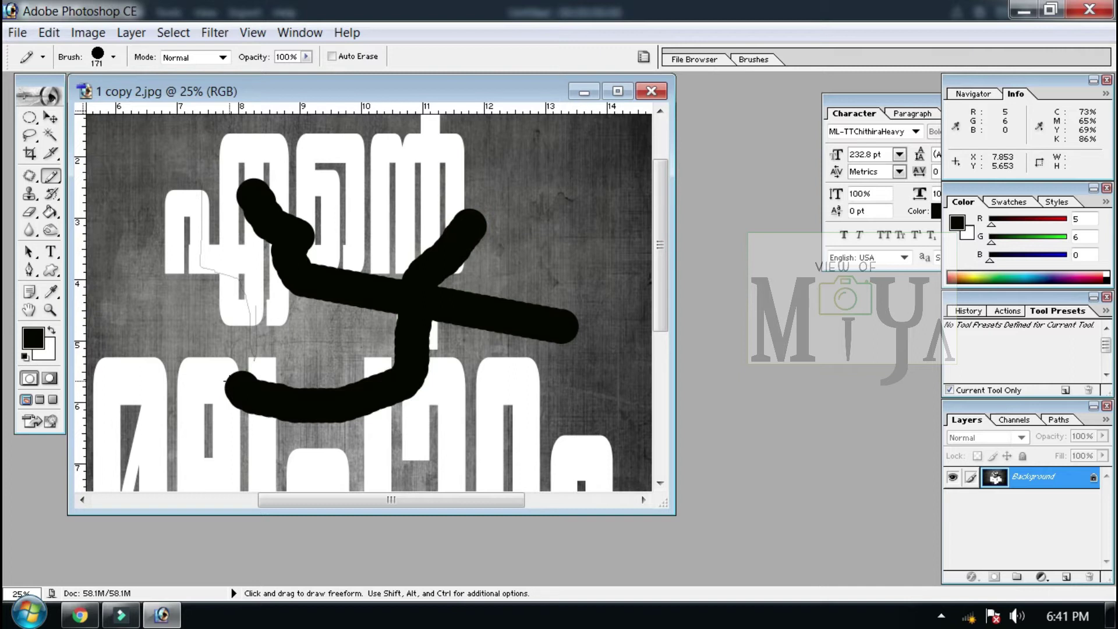
key("ctrl+alt+z")
key("ctrl+alt+z")
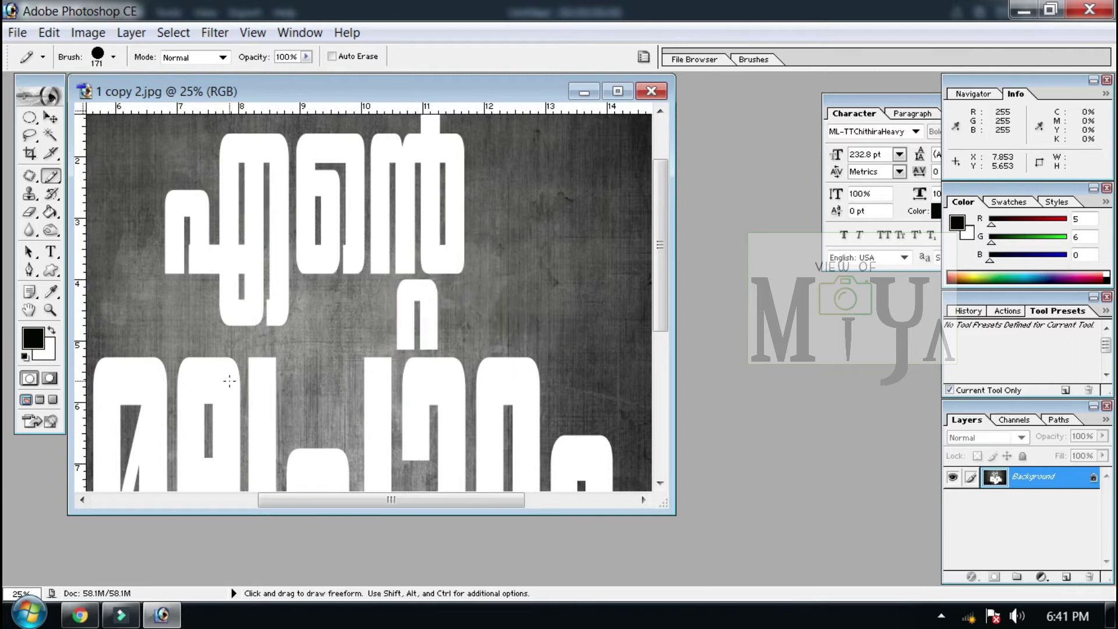
left_click(28, 195)
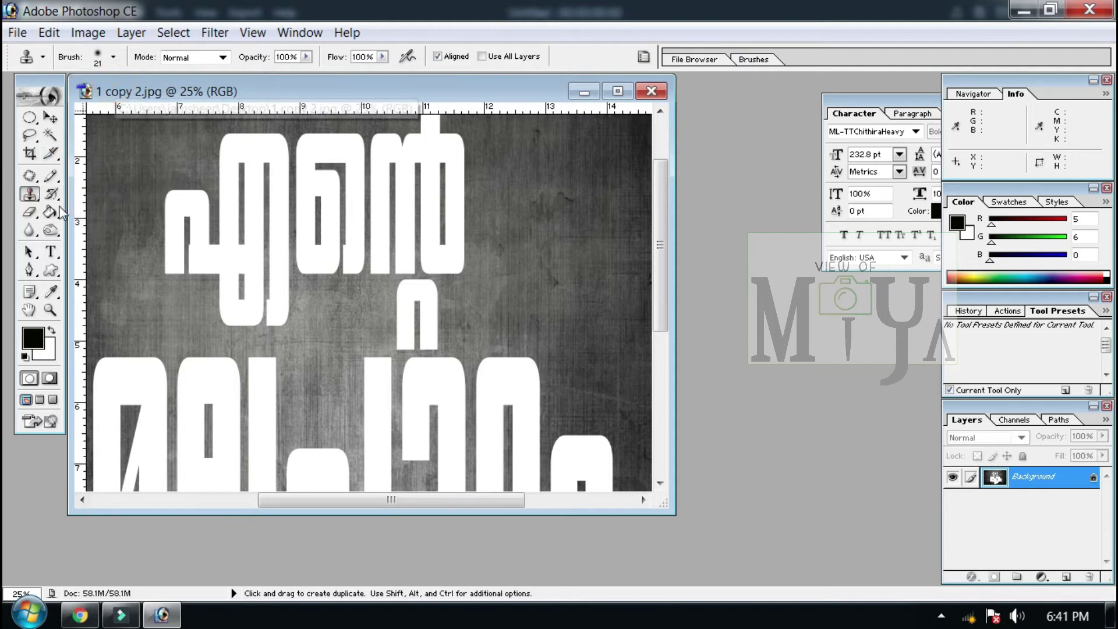
left_click(52, 195)
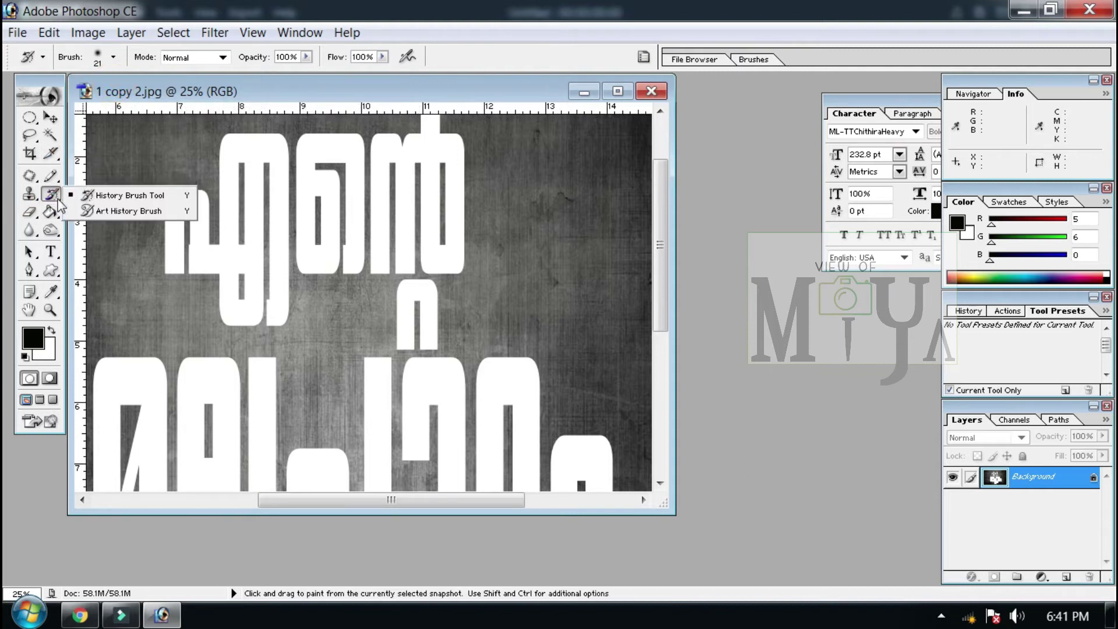
left_click(30, 214)
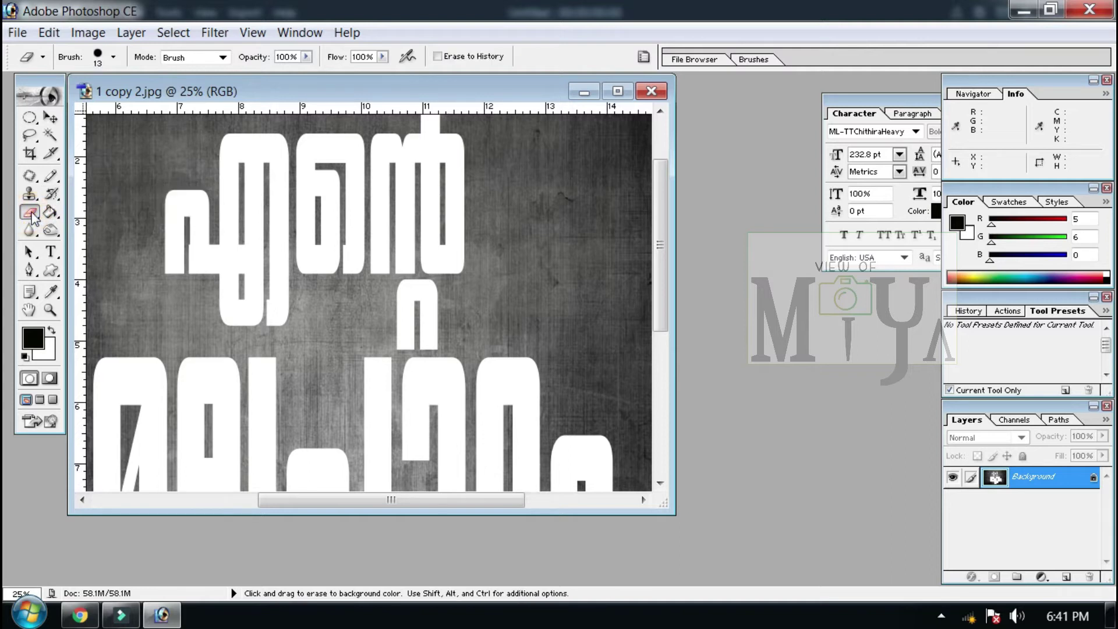
left_click(40, 217)
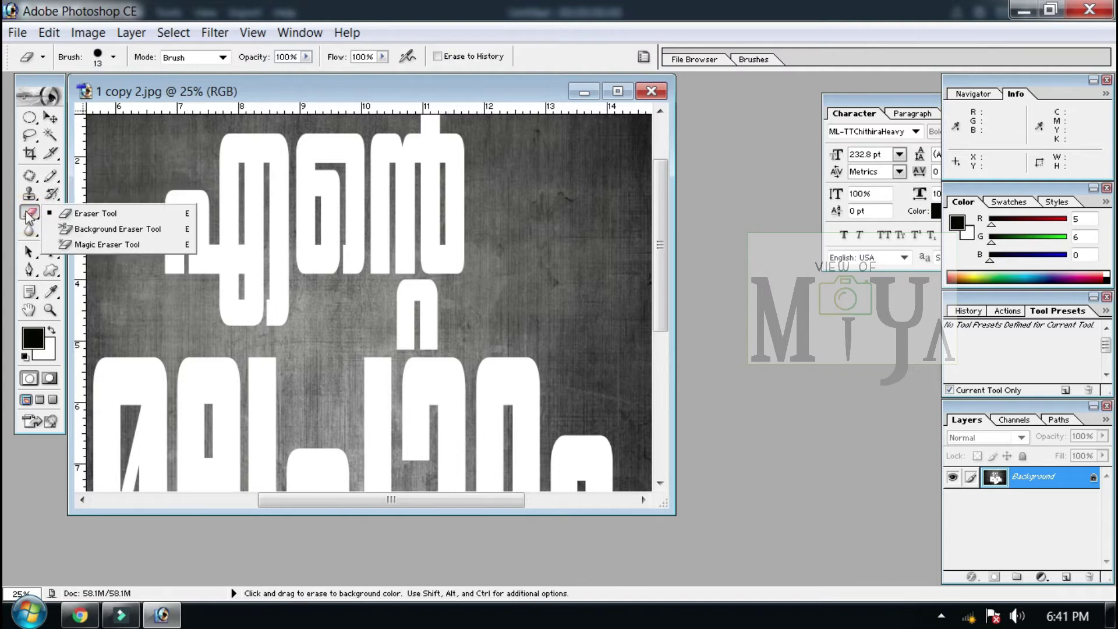
left_click(85, 217)
left_click_drag(150, 211, 231, 217)
right_click(150, 211)
scroll(267, 273, "up", 1)
scroll(266, 273, "up", 2)
scroll(266, 273, "up", 1)
scroll(266, 272, "up", 2)
scroll(265, 273, "up", 2)
scroll(265, 272, "up", 2)
scroll(238, 306, "up", 3)
left_click(231, 293)
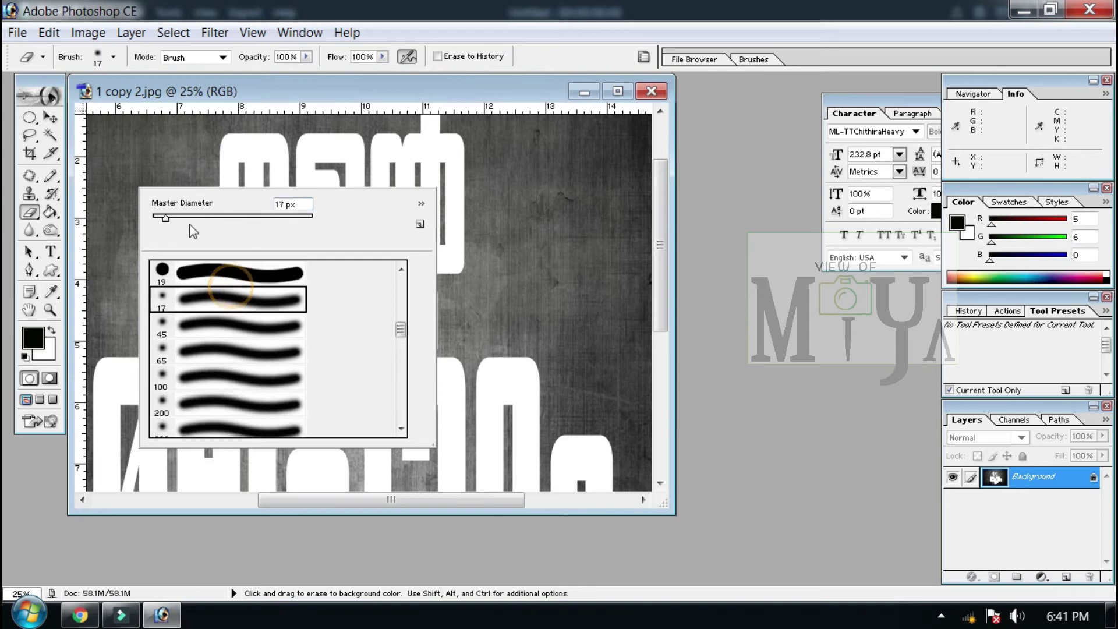
mouse_move(184, 189)
left_mouse_down()
mouse_move(184, 157)
mouse_move(192, 274)
mouse_move(175, 221)
mouse_move(157, 216)
mouse_move(186, 212)
mouse_move(216, 279)
mouse_move(246, 219)
left_mouse_up()
right_click(212, 242)
left_click(312, 245)
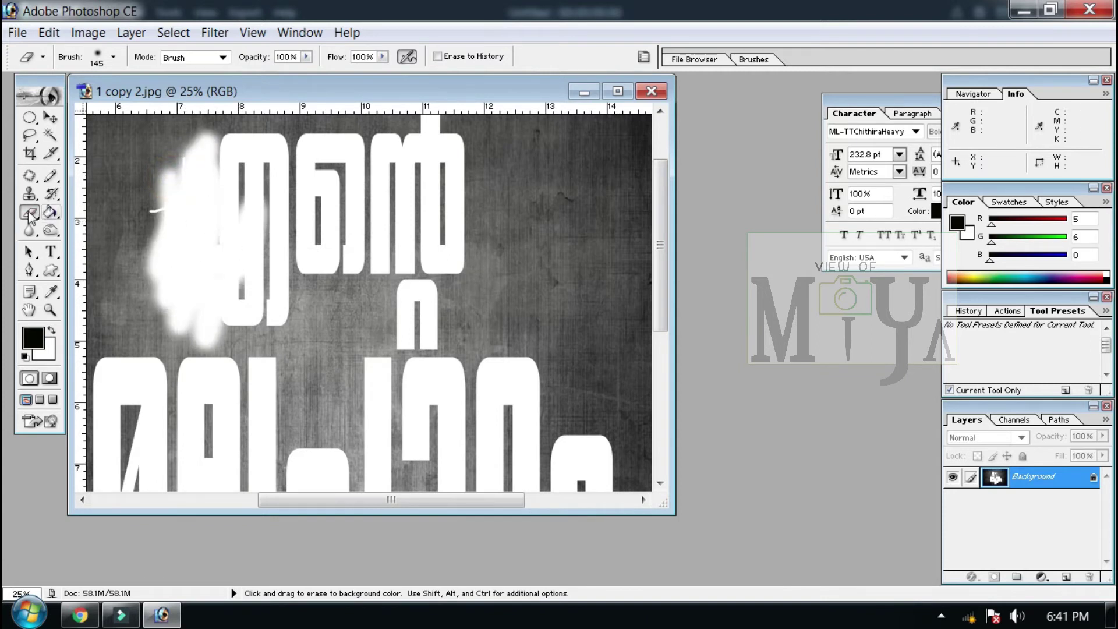
right_click(28, 213)
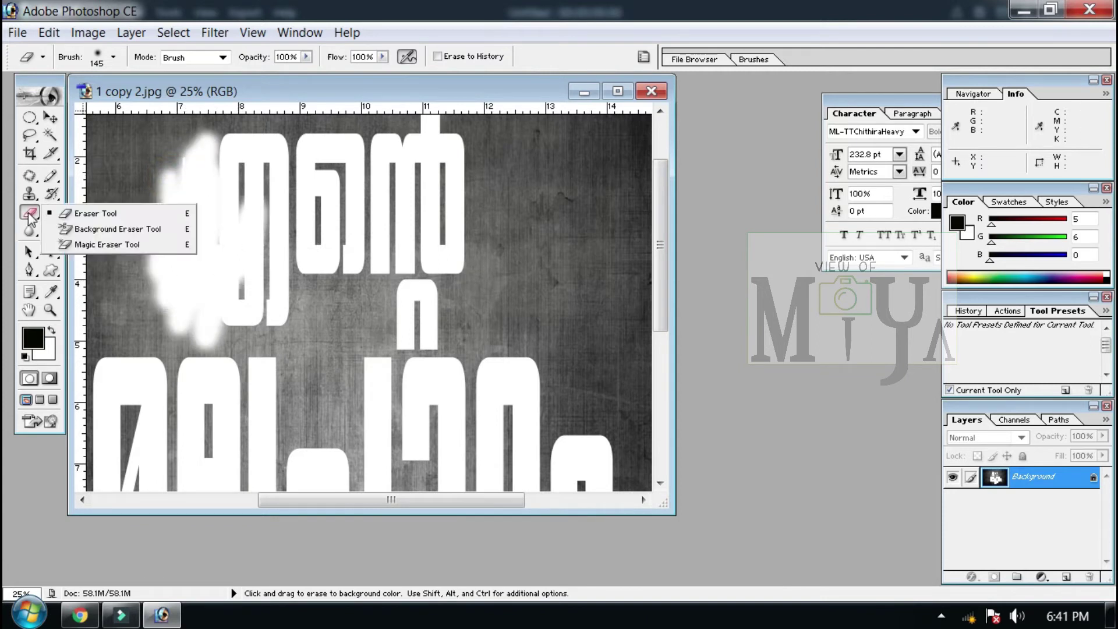
left_click(108, 103)
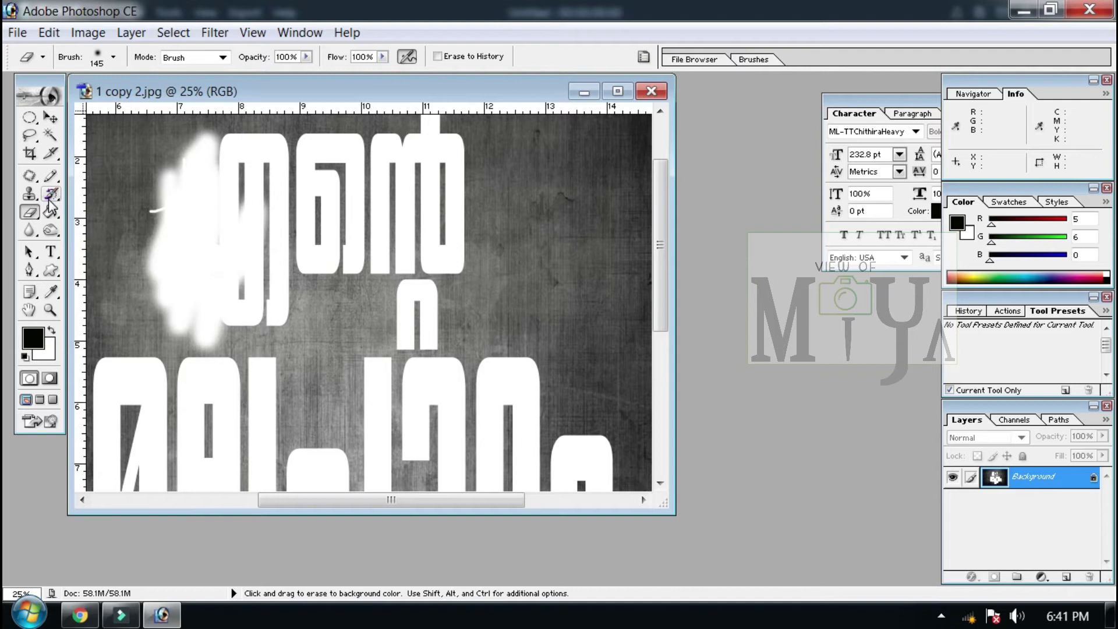
key("ctrl+z")
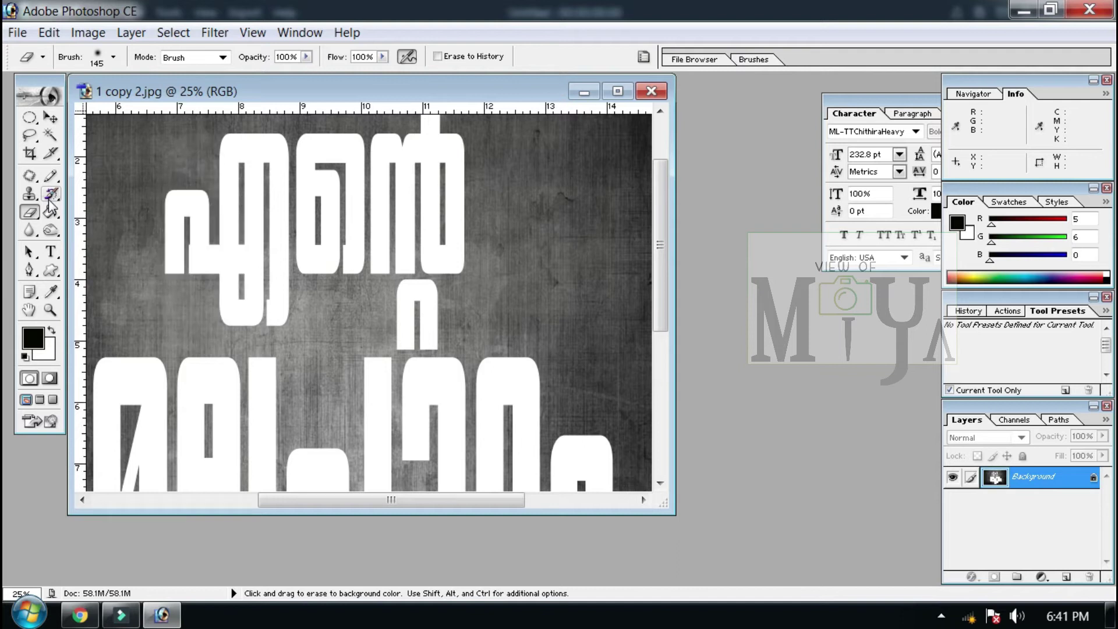
Step: Fill the selected left letter with yellow-green D6FF00 using the Paint Bucket
left_click(51, 135)
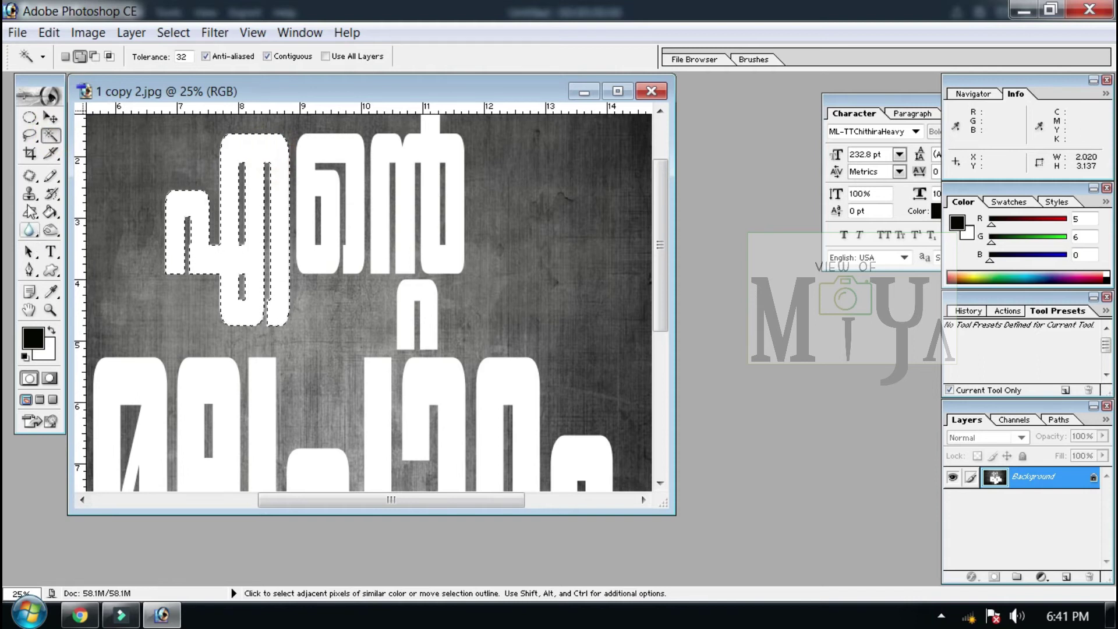
left_click(51, 212)
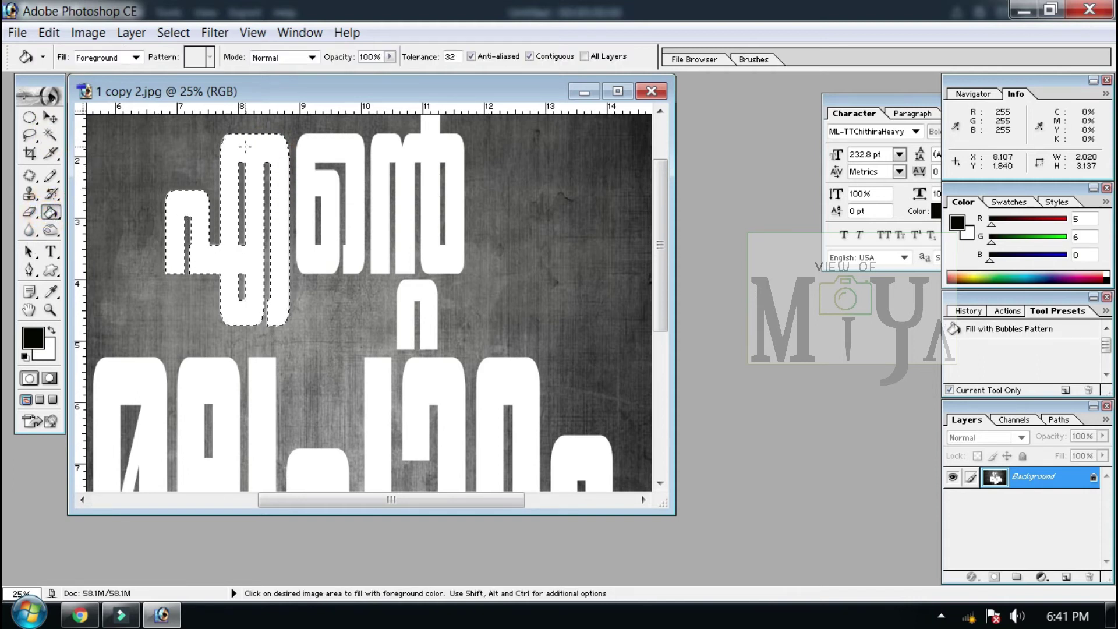
left_click(33, 338)
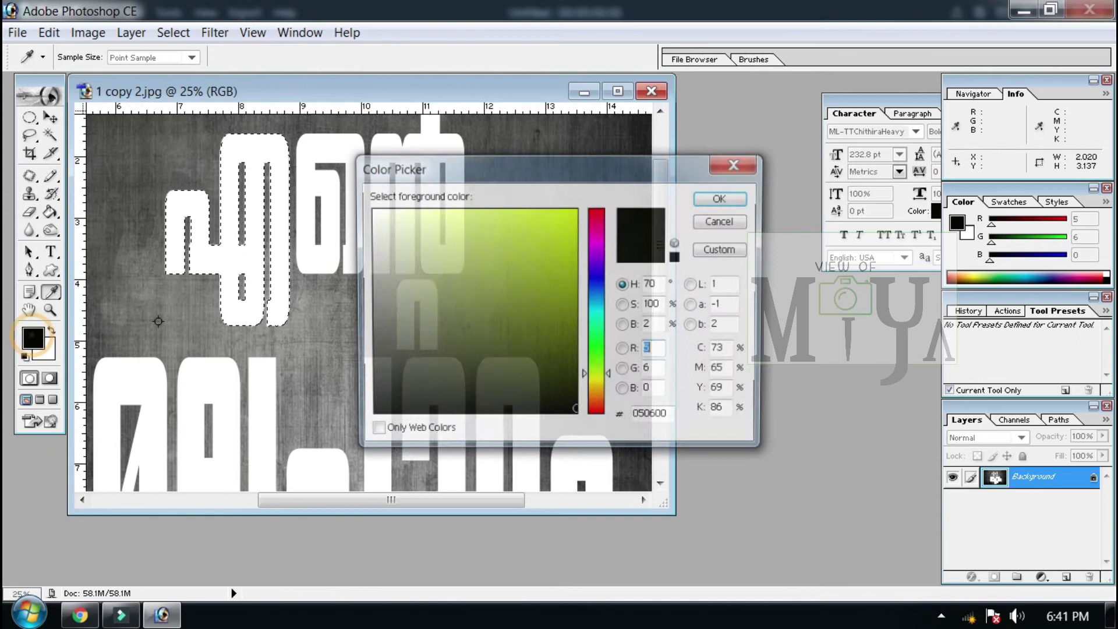
left_click_drag(553, 304, 676, 123)
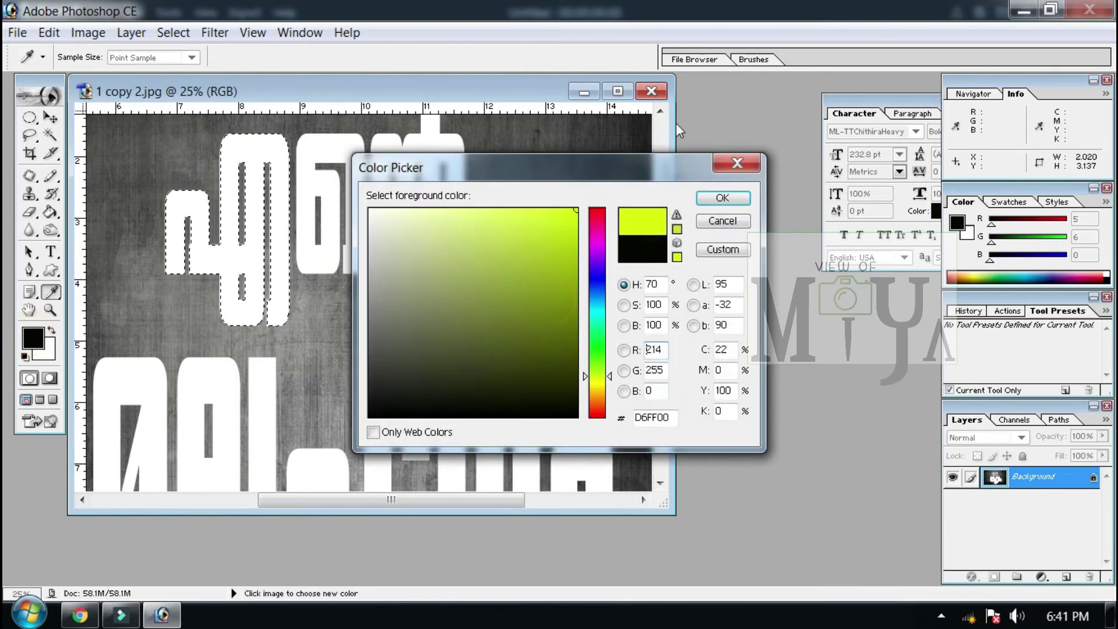
left_click(730, 199)
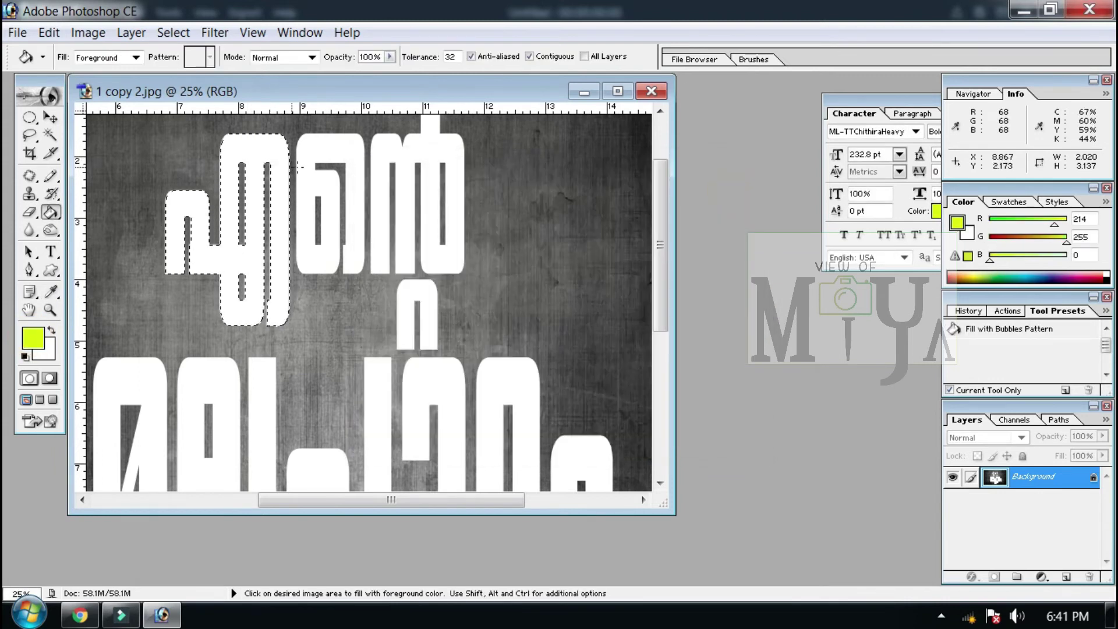
left_click(269, 156)
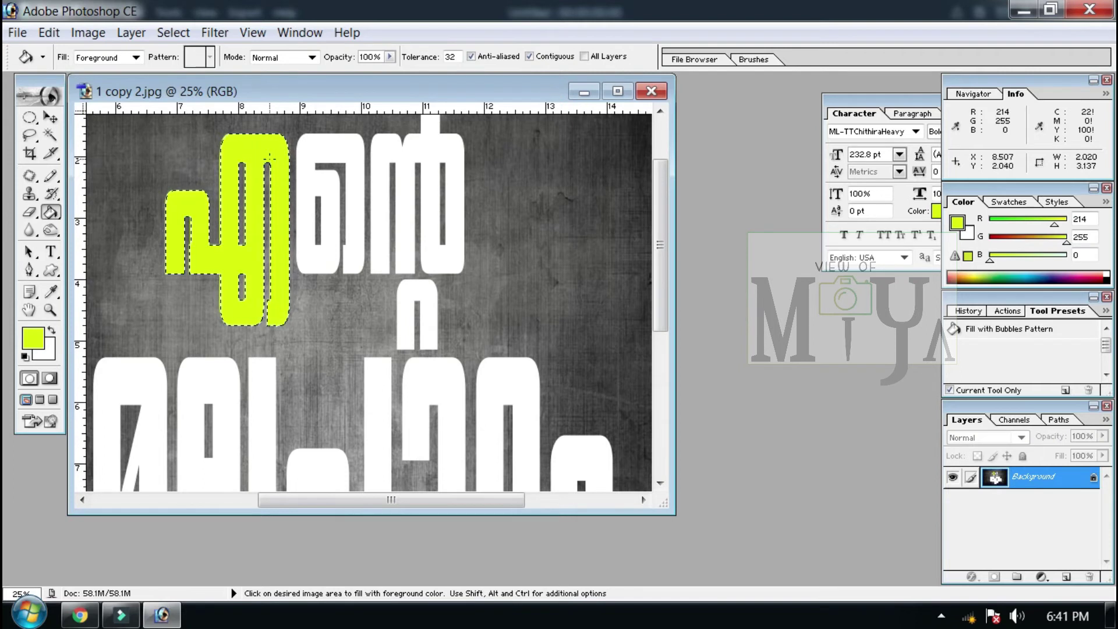
left_click(50, 213)
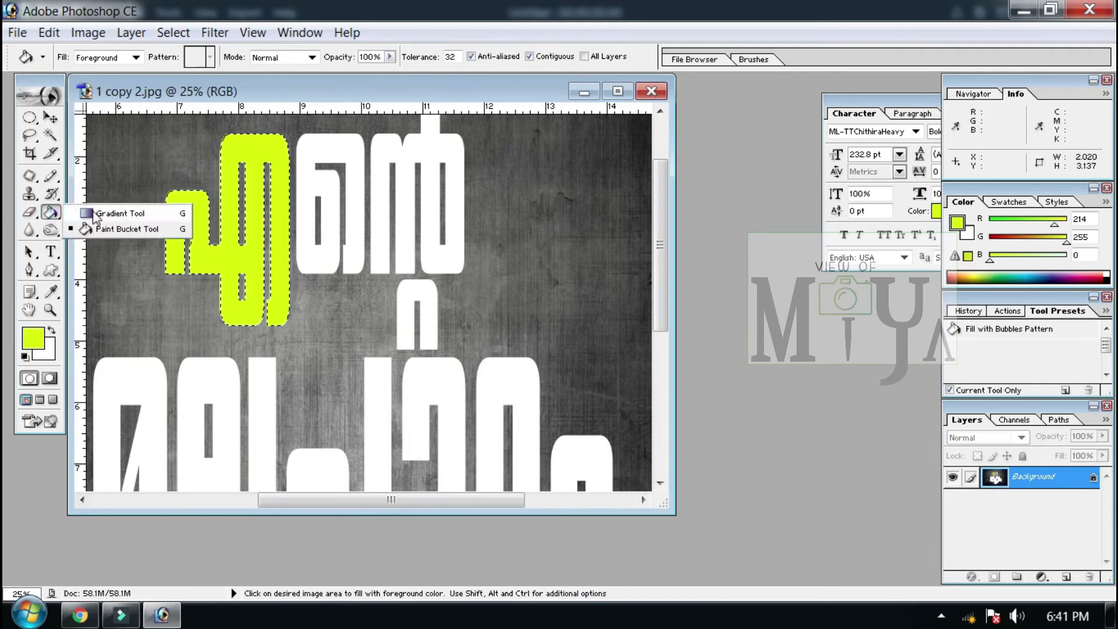
Step: Fill the selected letter with a yellow-to-white gradient using the Gradient Tool
left_click(142, 213)
left_click(158, 59)
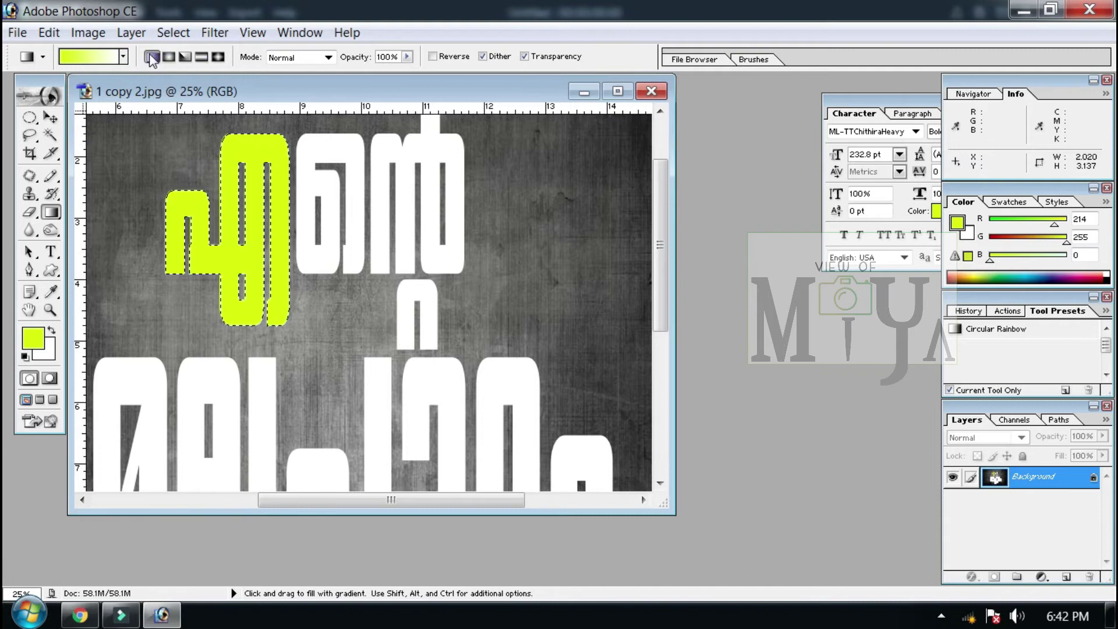
left_click_drag(232, 291, 279, 139)
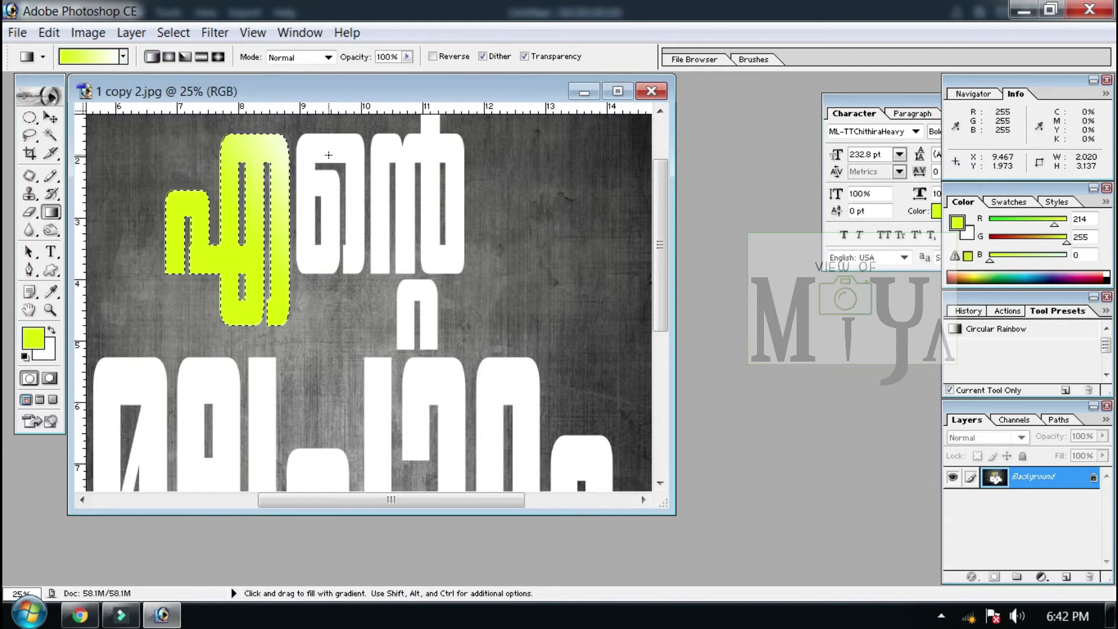
Step: Set the gradient's start stop to magenta D200FF and refill the letter
left_click(91, 54)
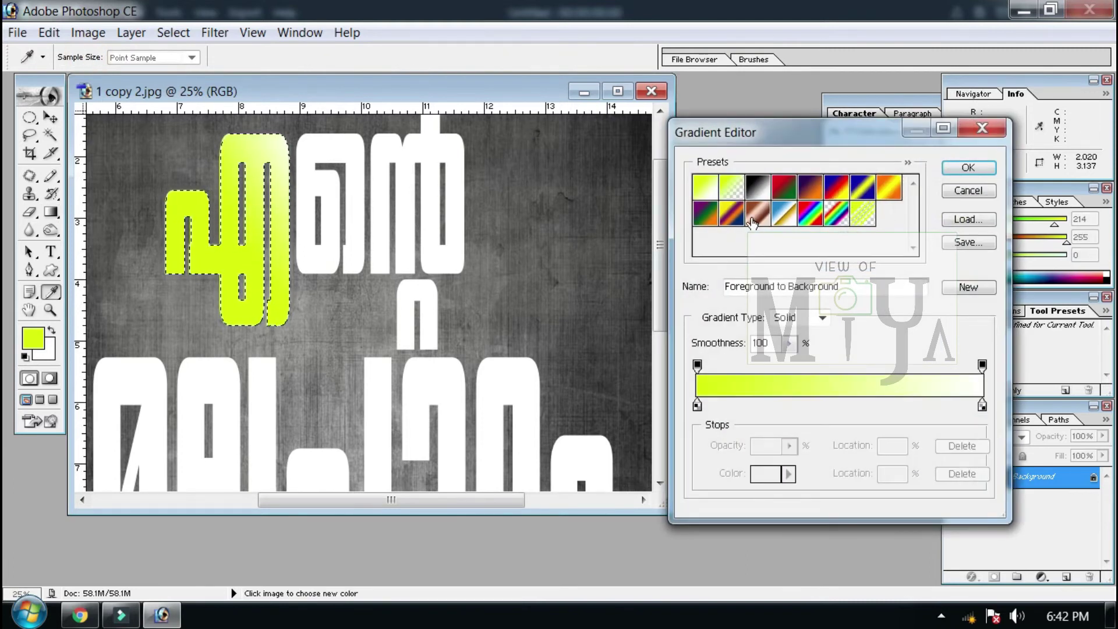
left_click(731, 190)
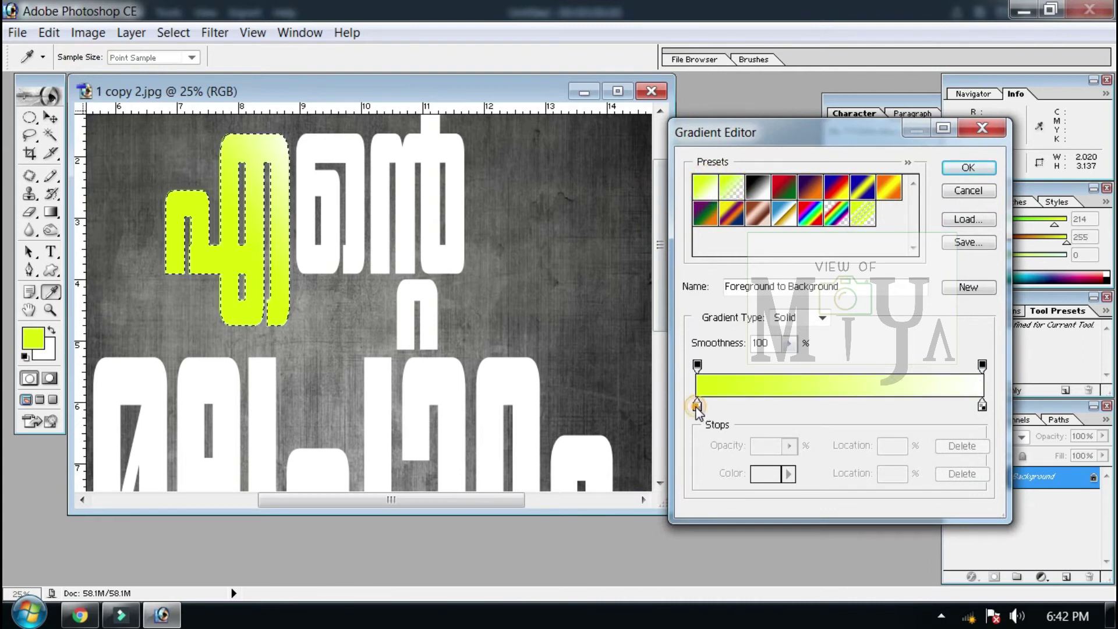
left_click(697, 407)
left_click(765, 472)
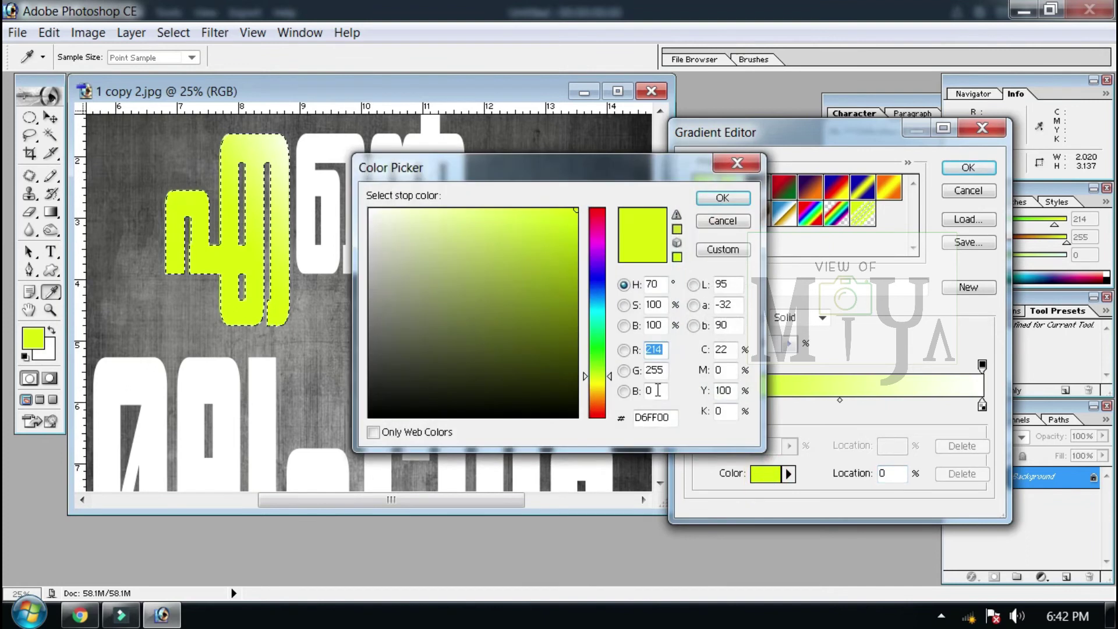
left_click(597, 249)
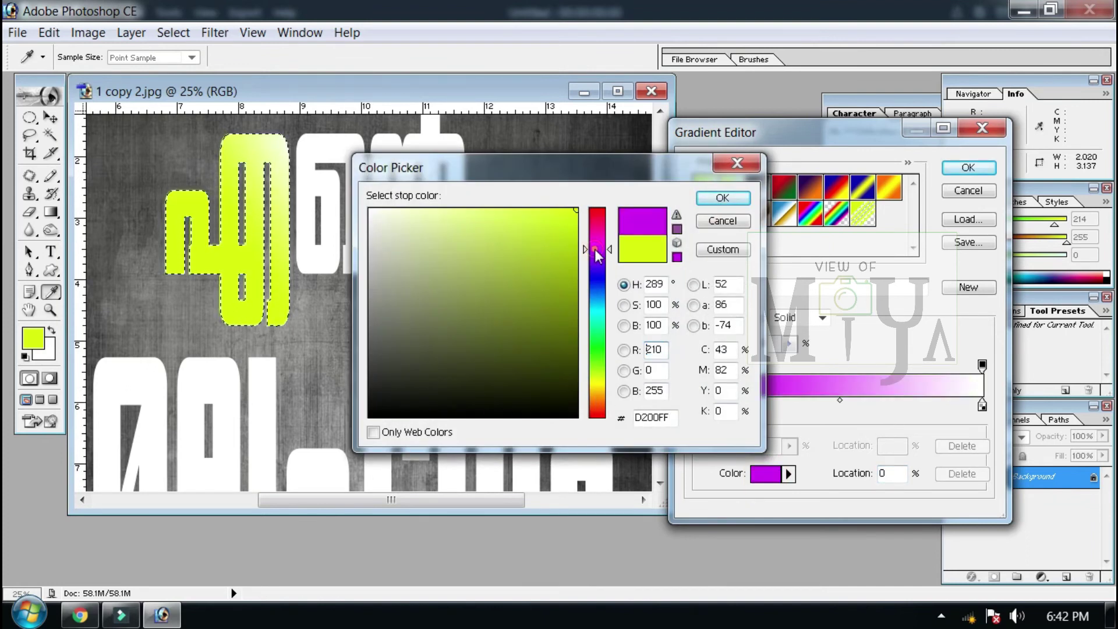
left_click(723, 198)
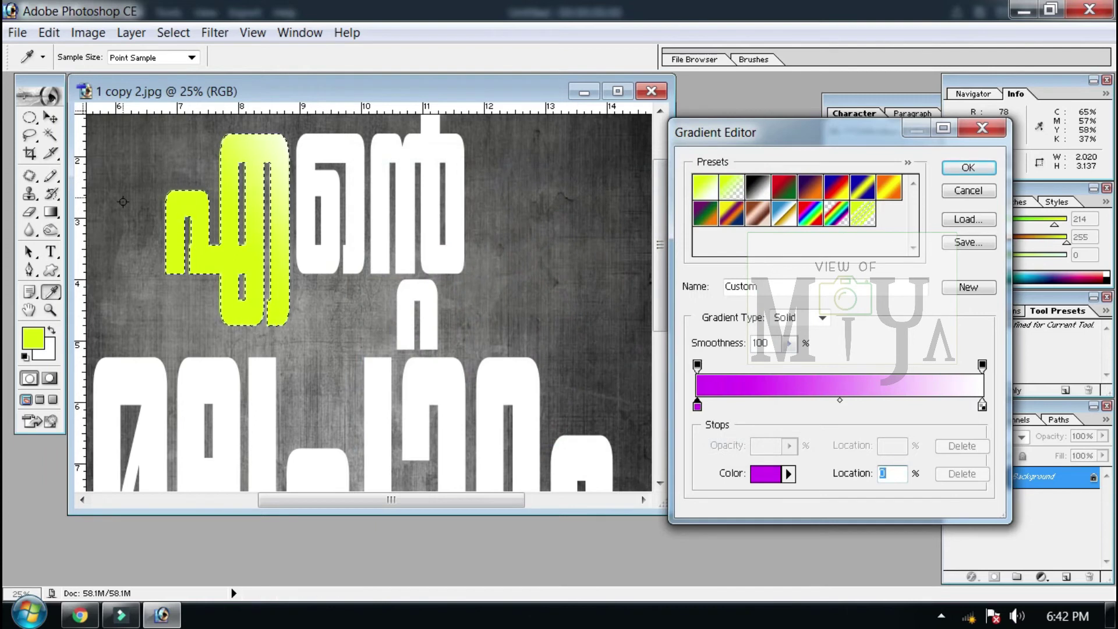
left_click(968, 169)
left_click_drag(239, 227, 288, 324)
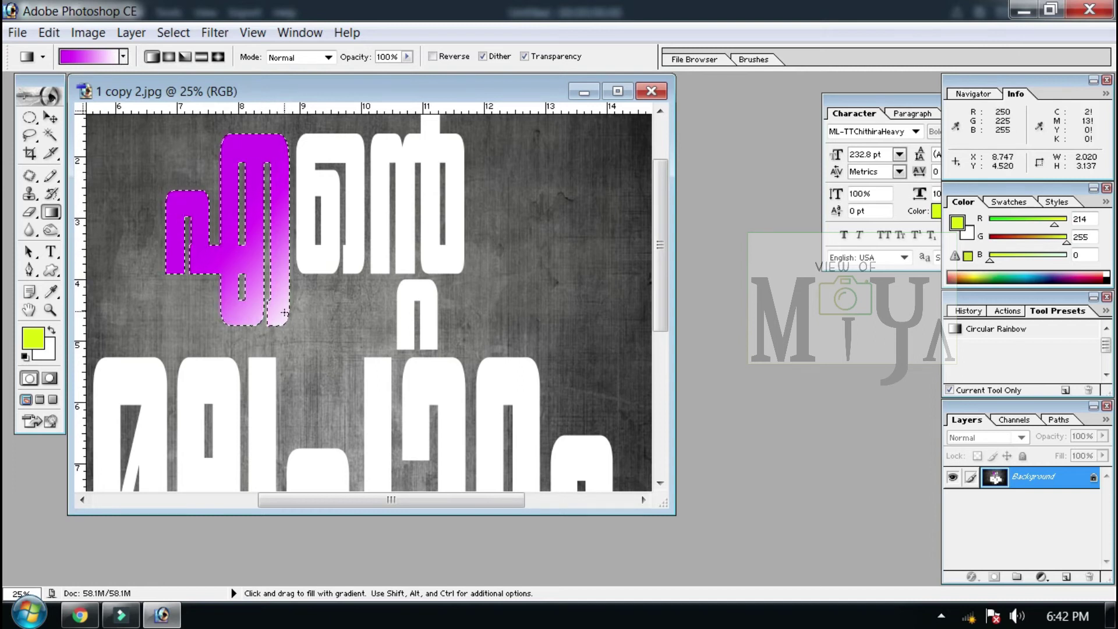
Step: Redraw the letter's magenta gradient as a radial fill, redoing it lower in the letter
left_click(171, 58)
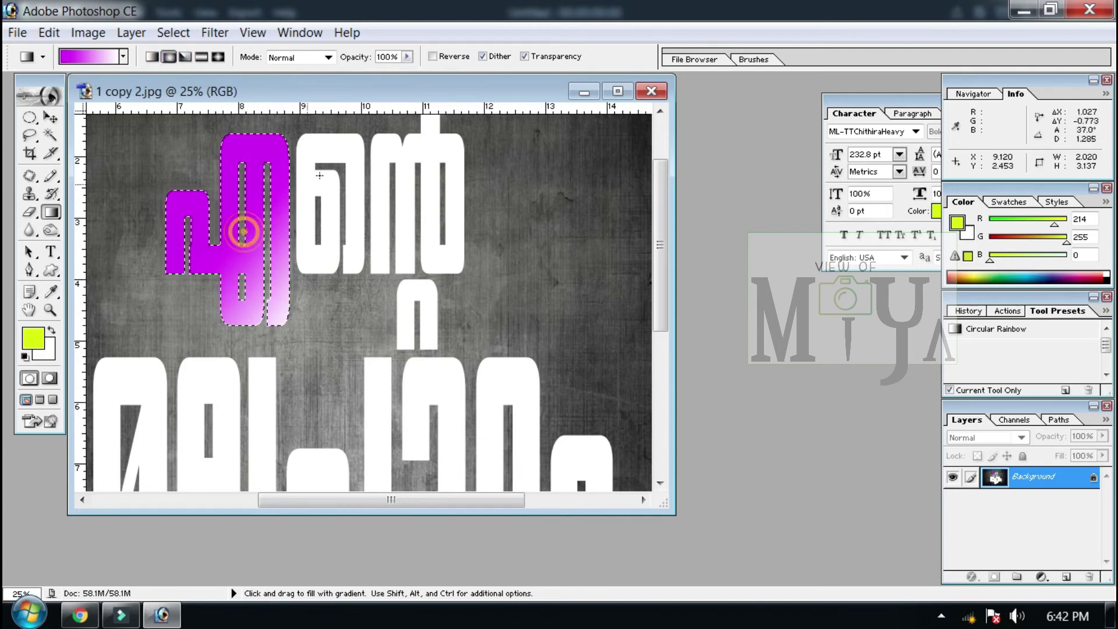
left_click_drag(243, 227, 291, 280)
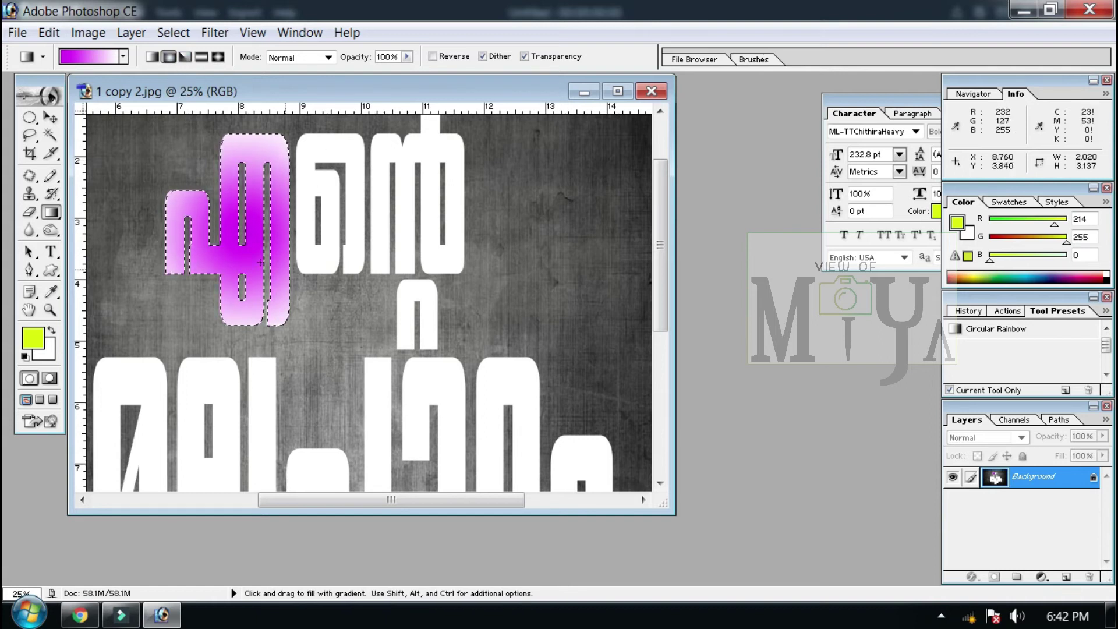
key("ctrl+z")
left_click_drag(249, 240, 287, 242)
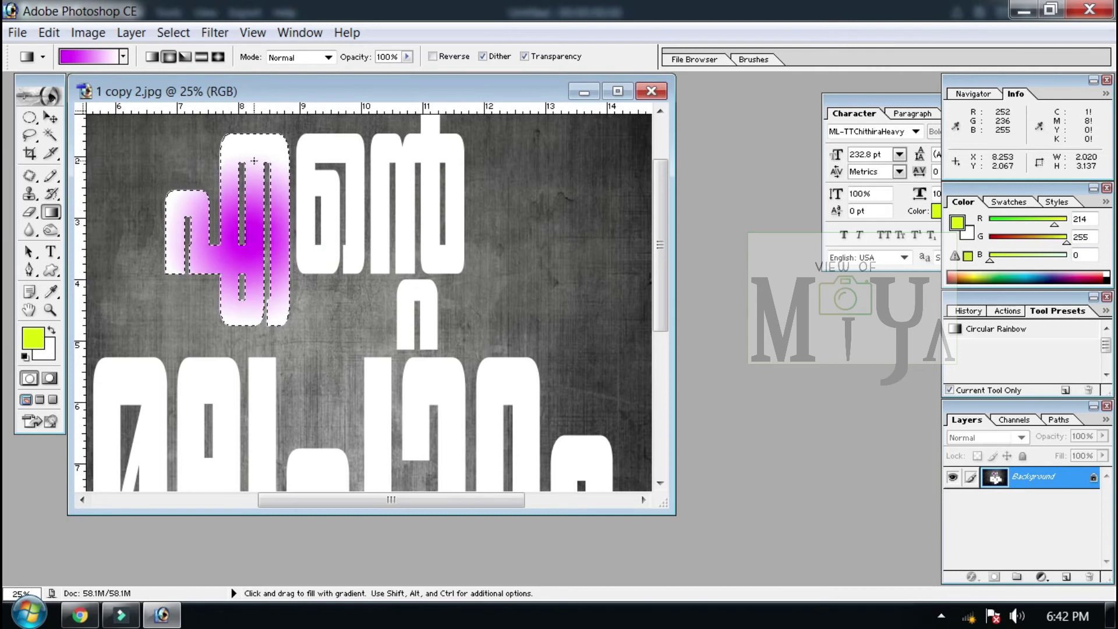
Step: Make the gradient's start stop white and refill the letter
left_click(89, 54)
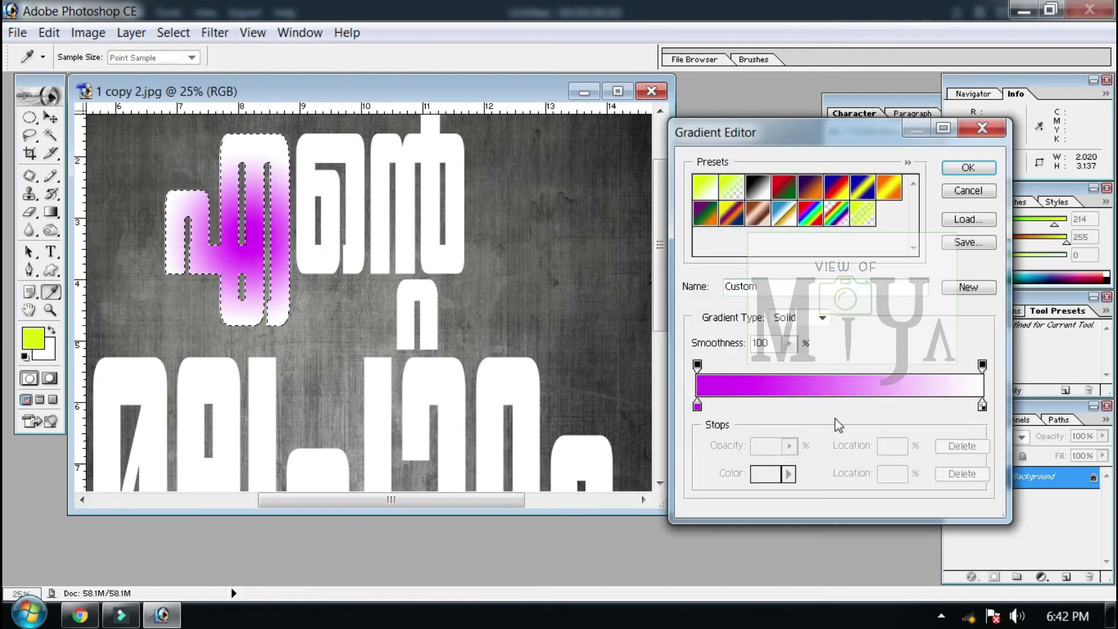
double_click(697, 406)
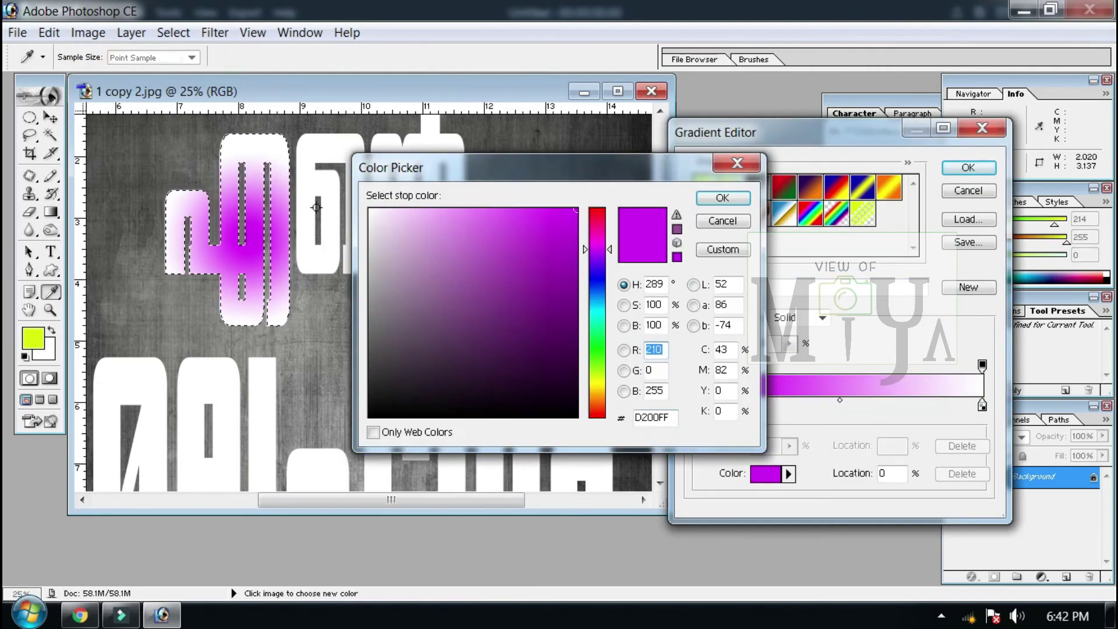
left_click(370, 209)
left_click(722, 198)
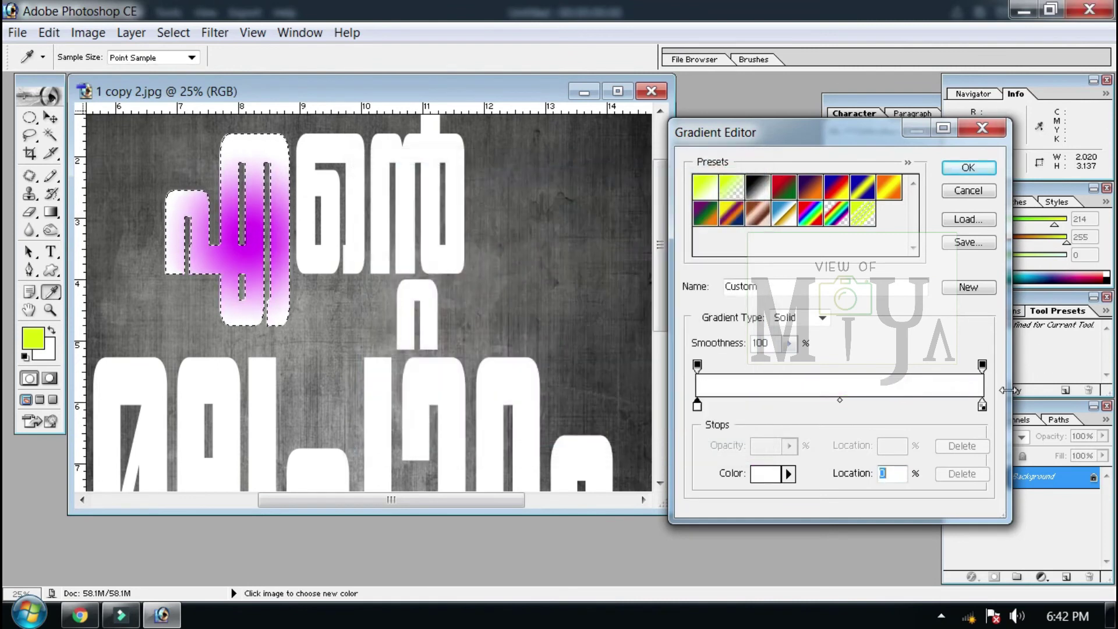
left_click(982, 407)
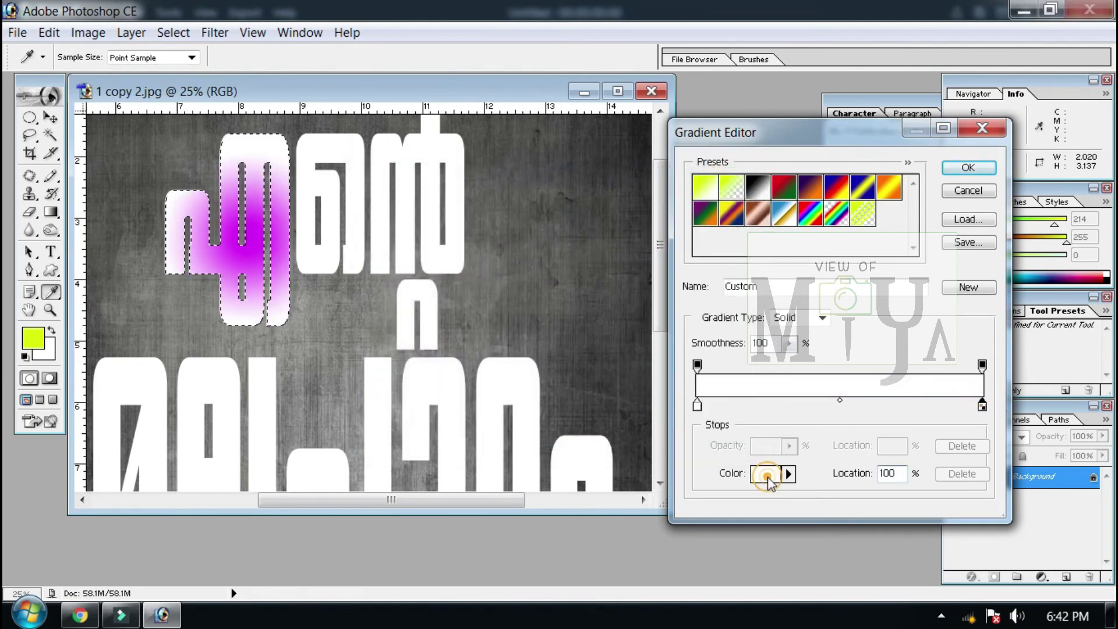
left_click(764, 473)
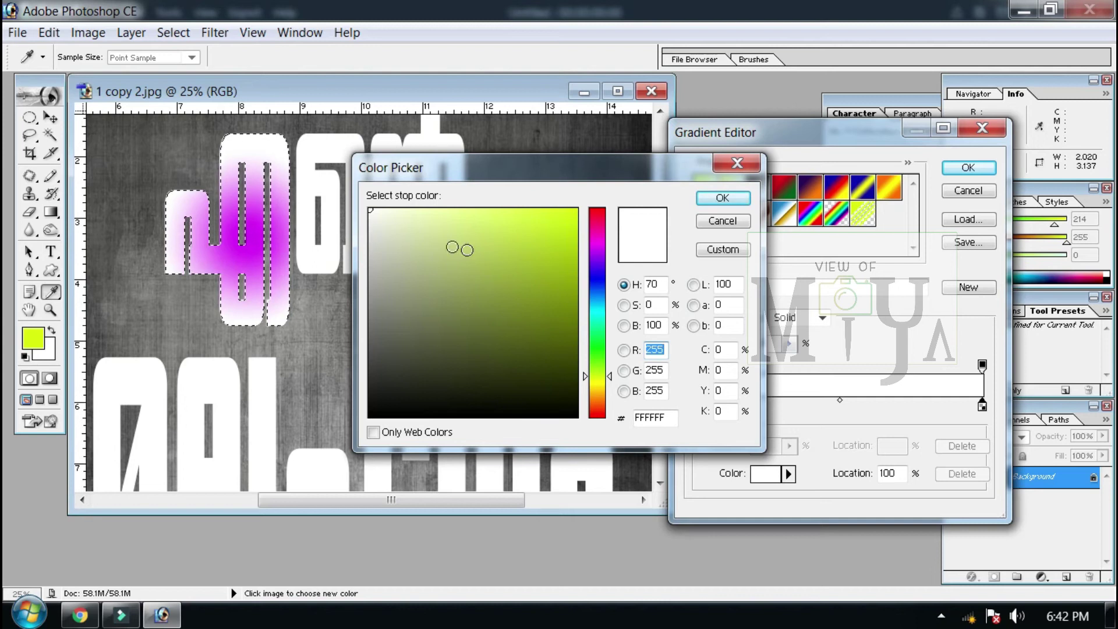
left_click(597, 244)
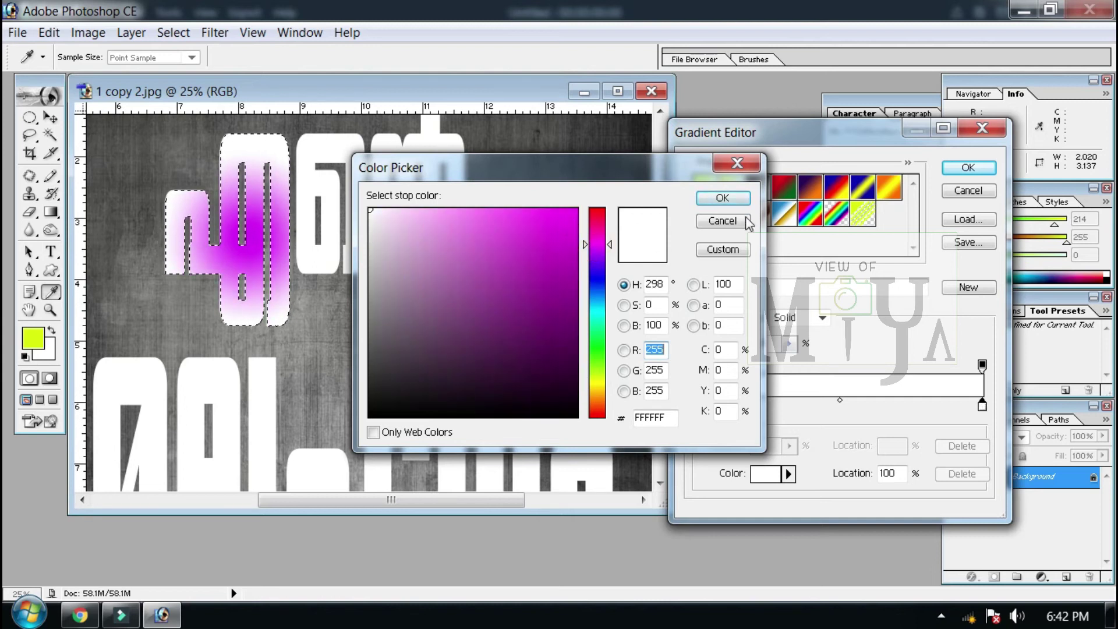
left_click(722, 198)
left_click(968, 168)
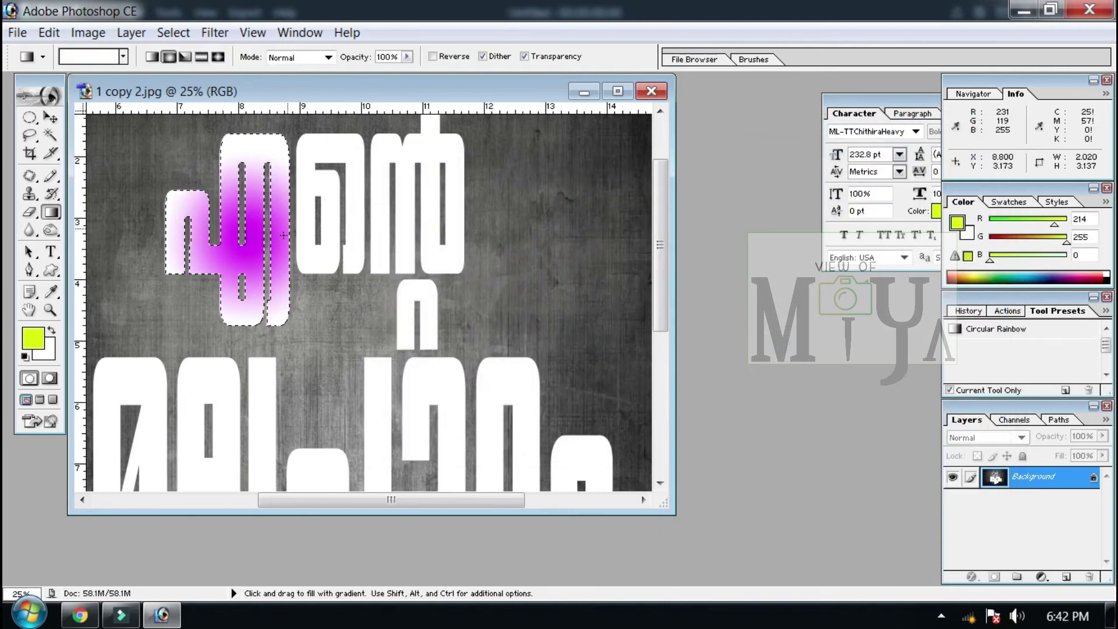
left_click_drag(235, 239, 242, 233)
left_click(248, 261)
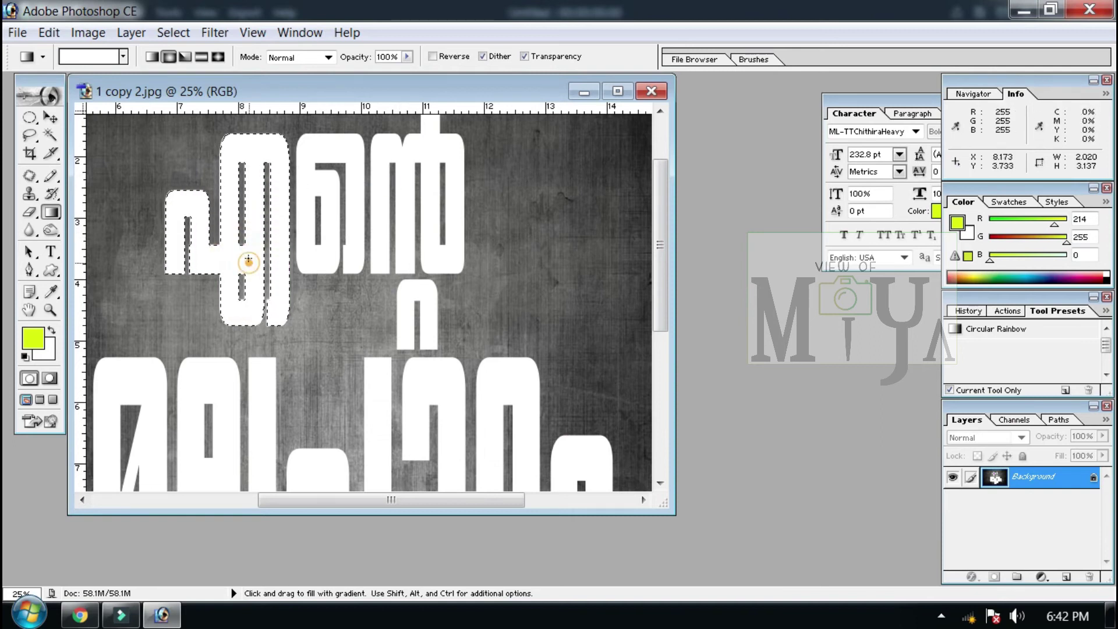
Step: Set the gradient's end stop to magenta and refill the letter radially, white to magenta
left_click(93, 56)
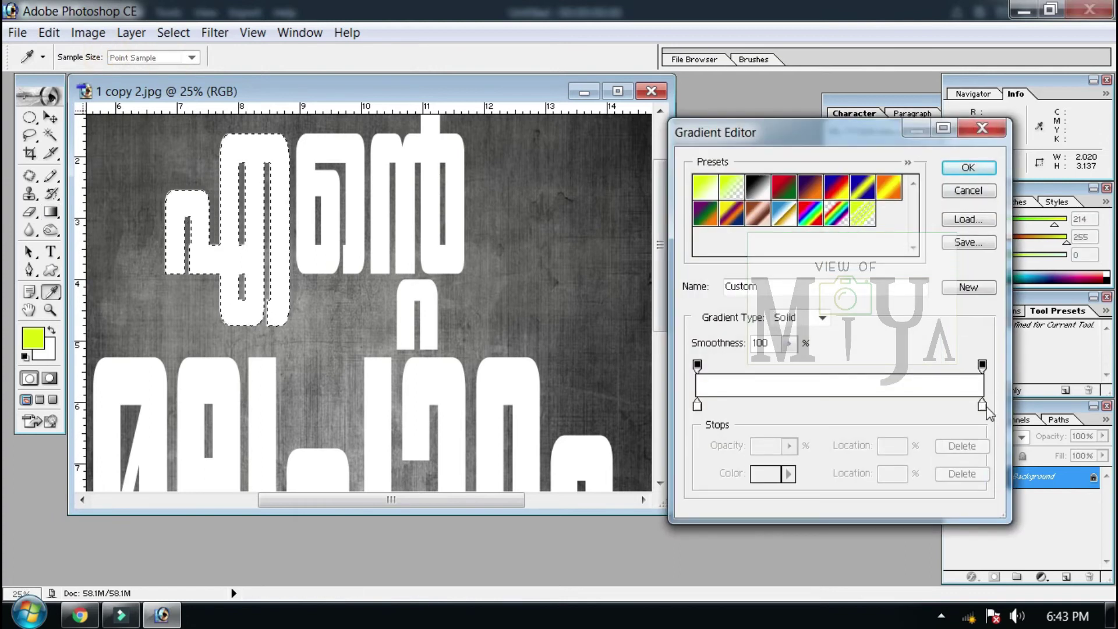
left_click(982, 404)
left_click(762, 473)
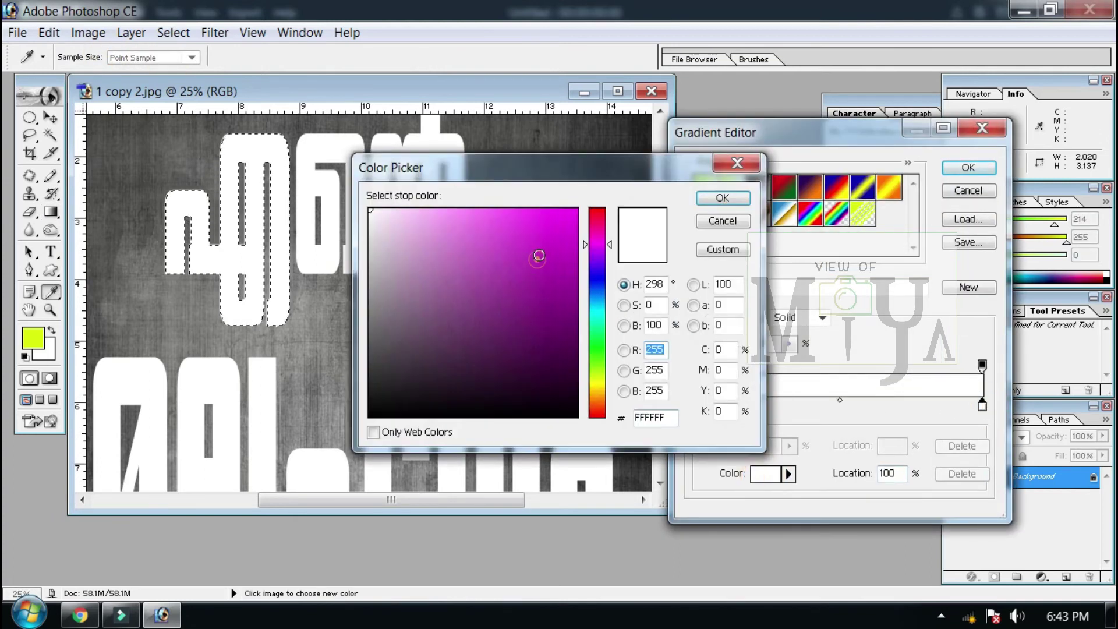
left_click(536, 255)
left_click(724, 204)
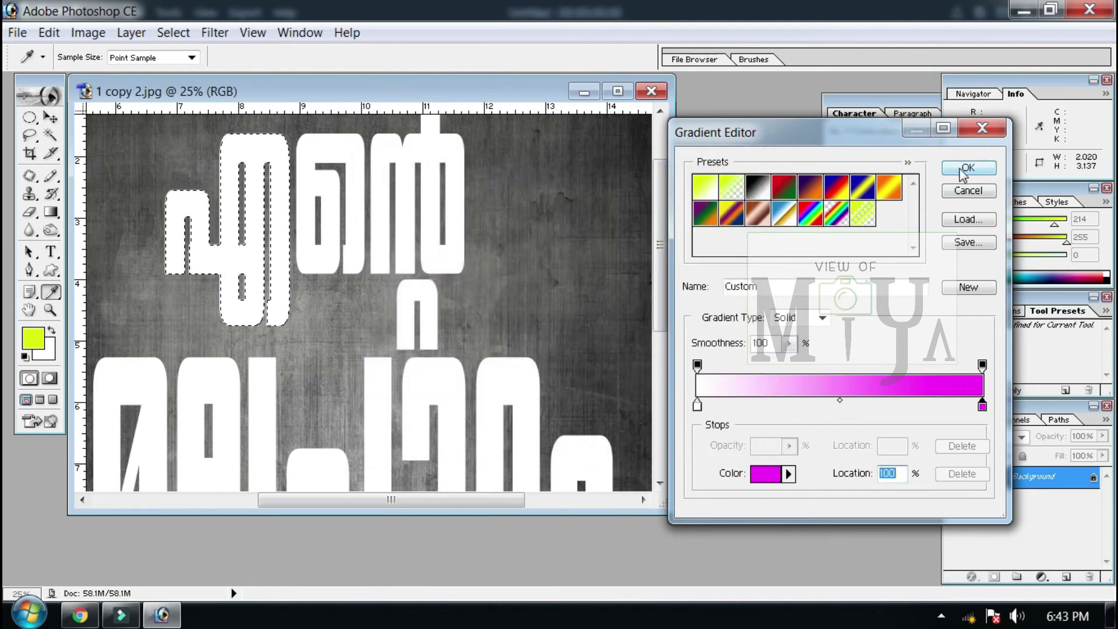
left_click(968, 168)
mouse_move(244, 242)
left_mouse_down()
mouse_move(282, 221)
mouse_move(235, 232)
left_mouse_up()
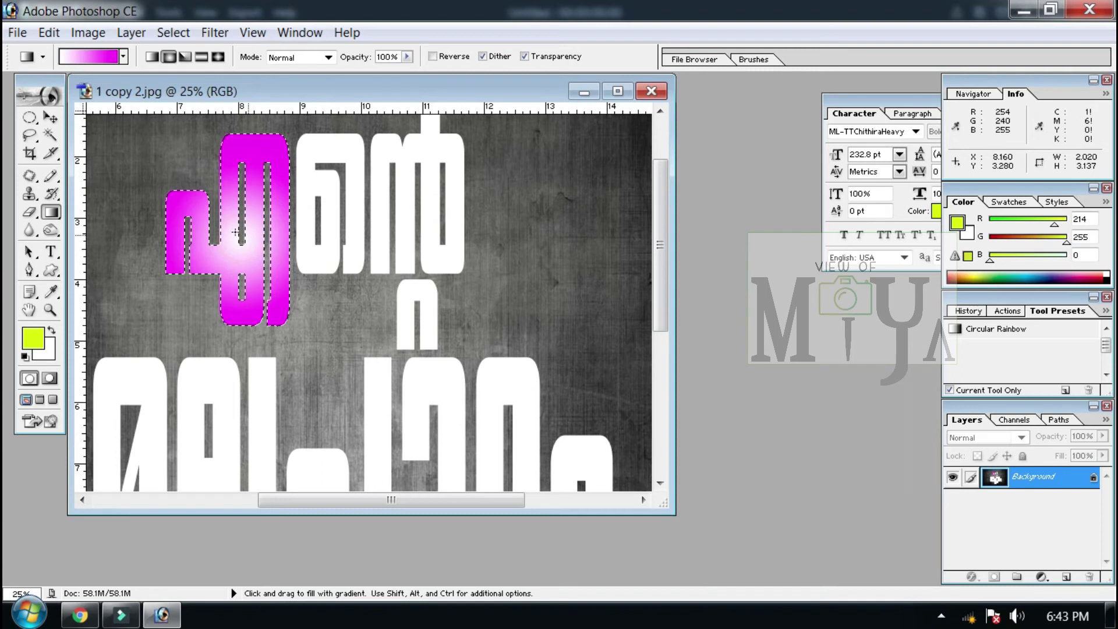
Step: Try angle and reflected gradient fills in the letter, then switch to the Diamond gradient
left_click(185, 57)
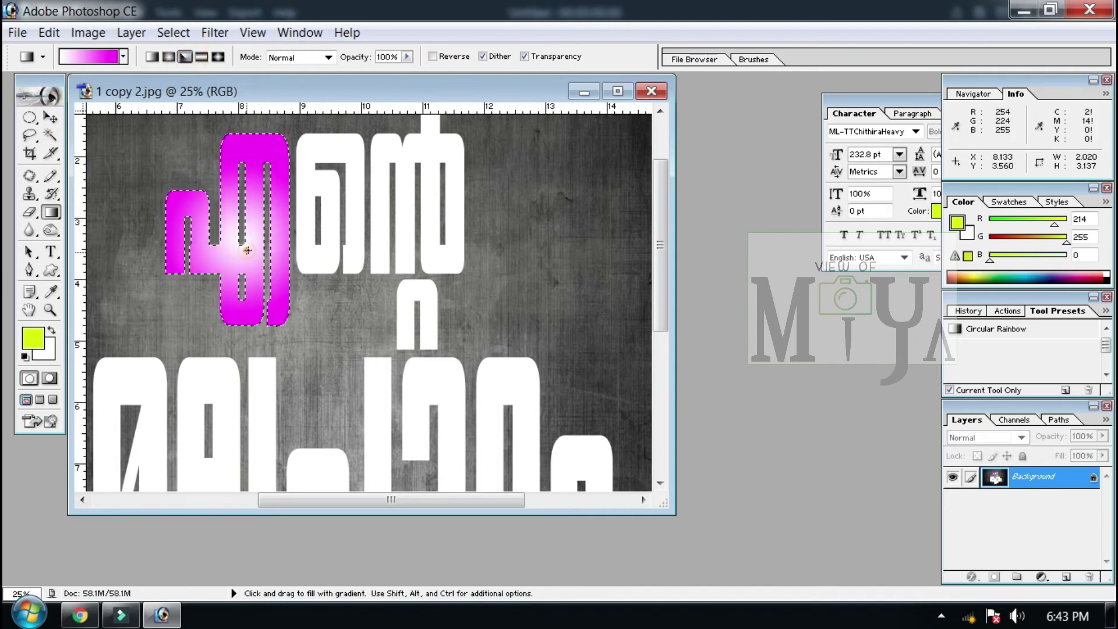
left_click_drag(247, 250, 344, 199)
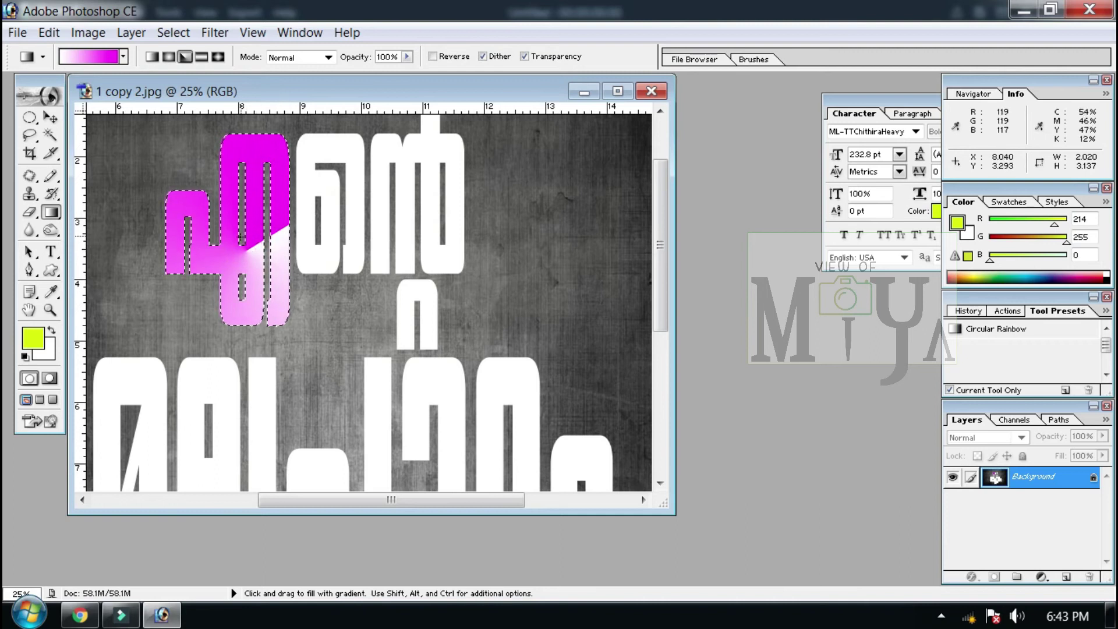
left_click_drag(241, 237, 285, 150)
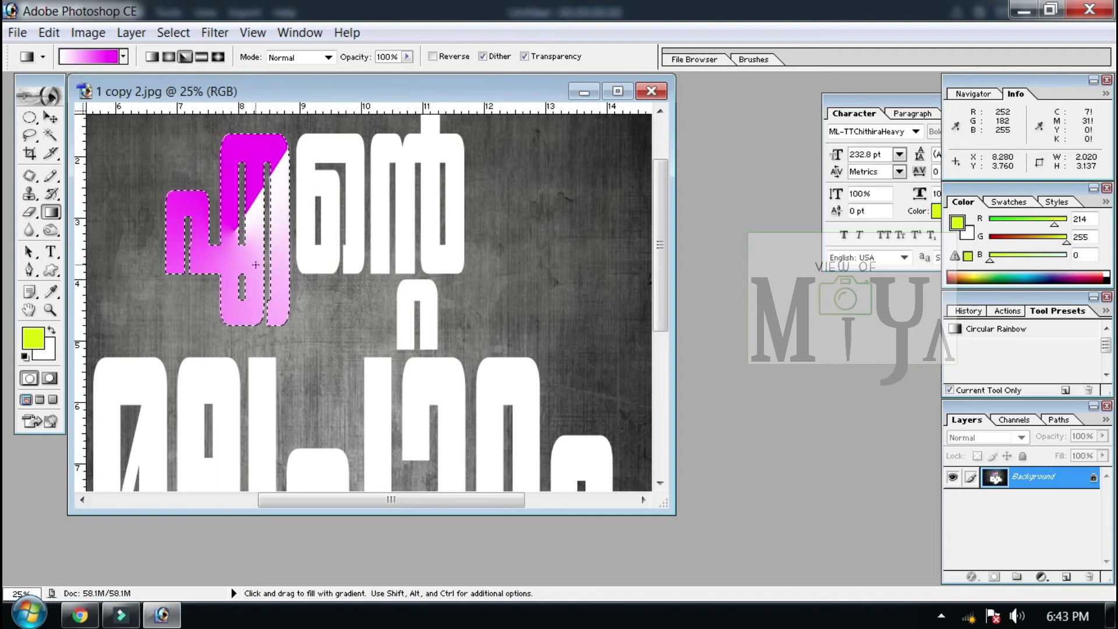
mouse_move(250, 216)
left_mouse_down()
mouse_move(273, 216)
mouse_move(254, 223)
mouse_move(285, 233)
mouse_move(233, 247)
left_mouse_up()
left_click(217, 57)
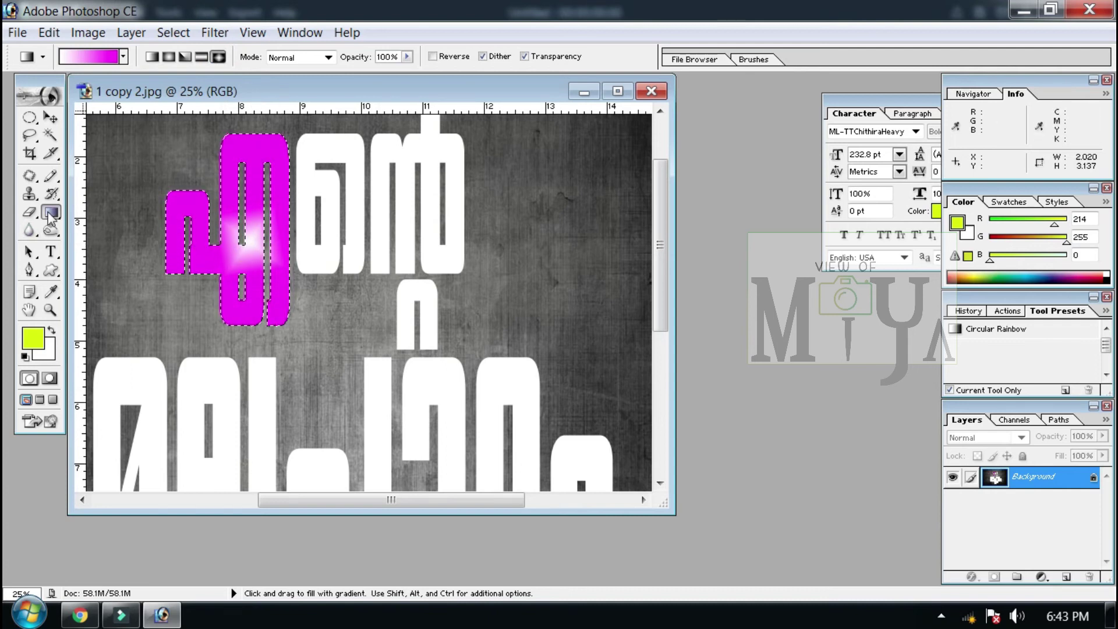
Step: Pick the Blur and Lasso tools, undoing an accidental deselect of the letter
left_click(38, 230)
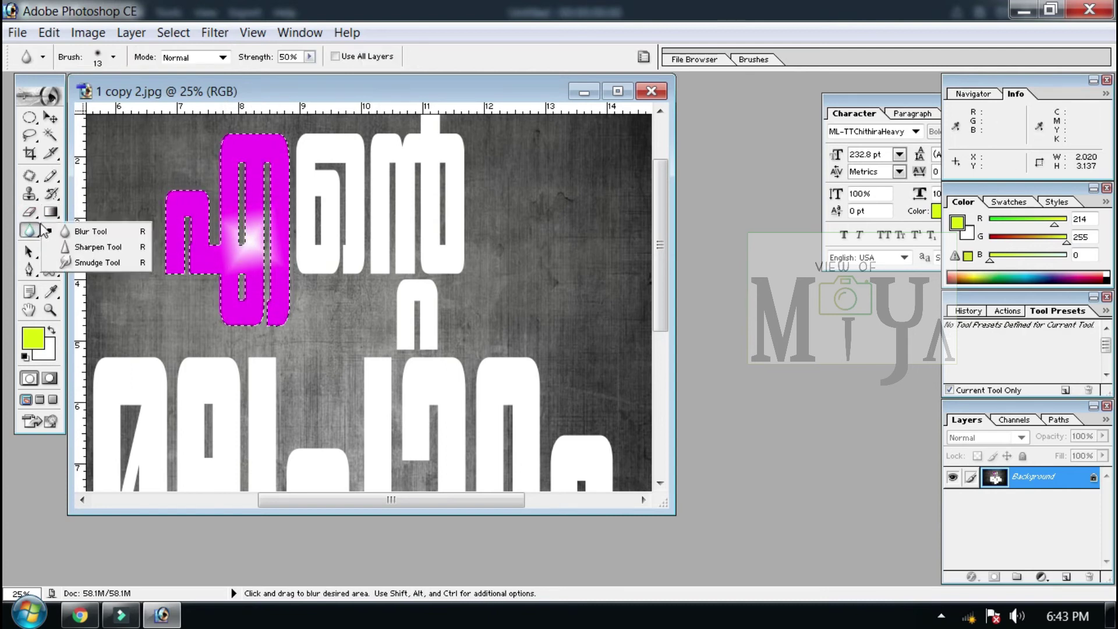
left_click(117, 86)
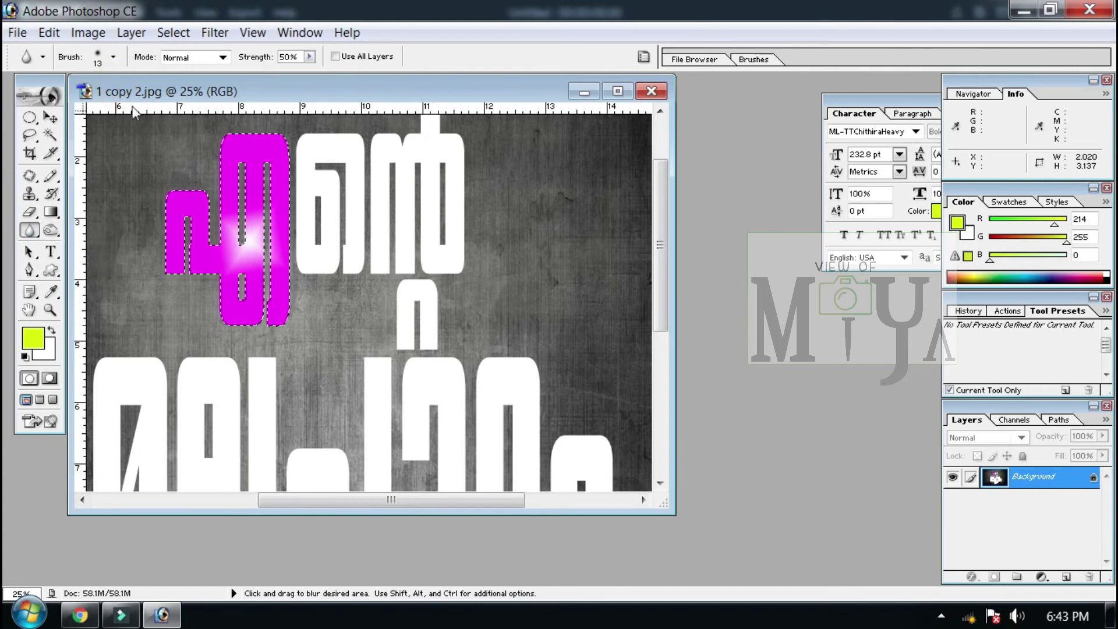
left_click(29, 135)
left_click(181, 155)
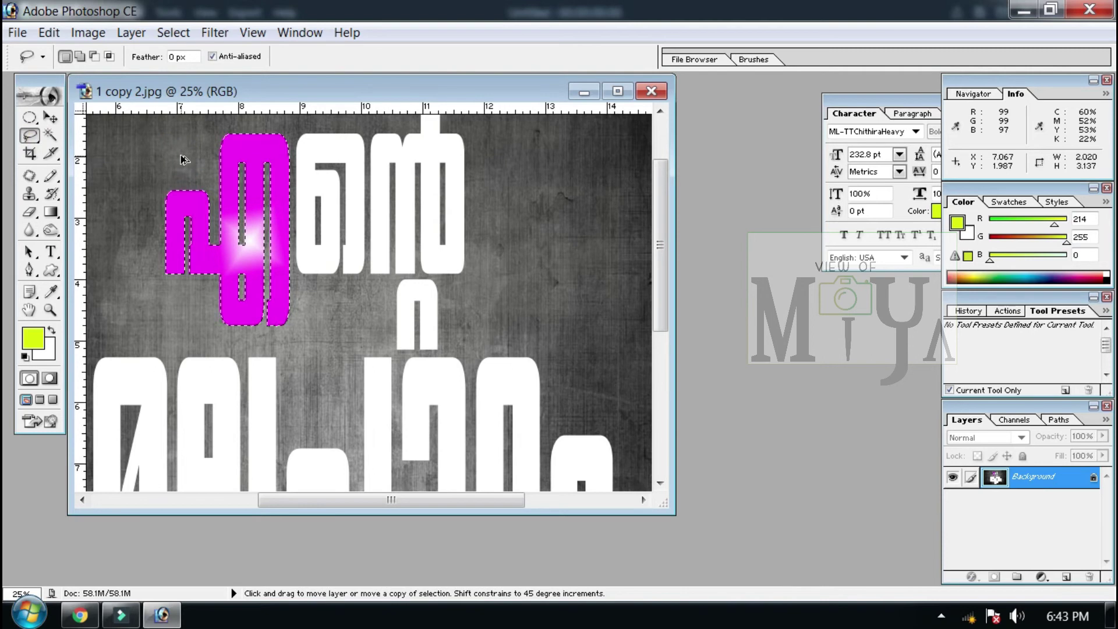
key("ctrl+z")
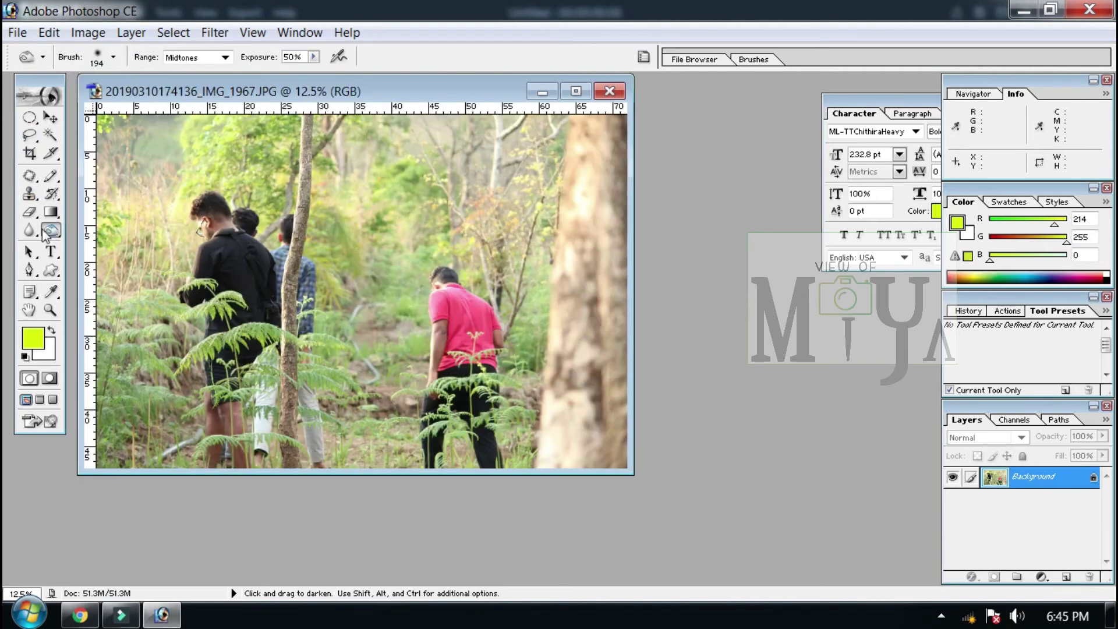
Step: On the IMG_1967 photo, choose Blur then Sharpen, and clear the selection with the Lasso
left_click(29, 229)
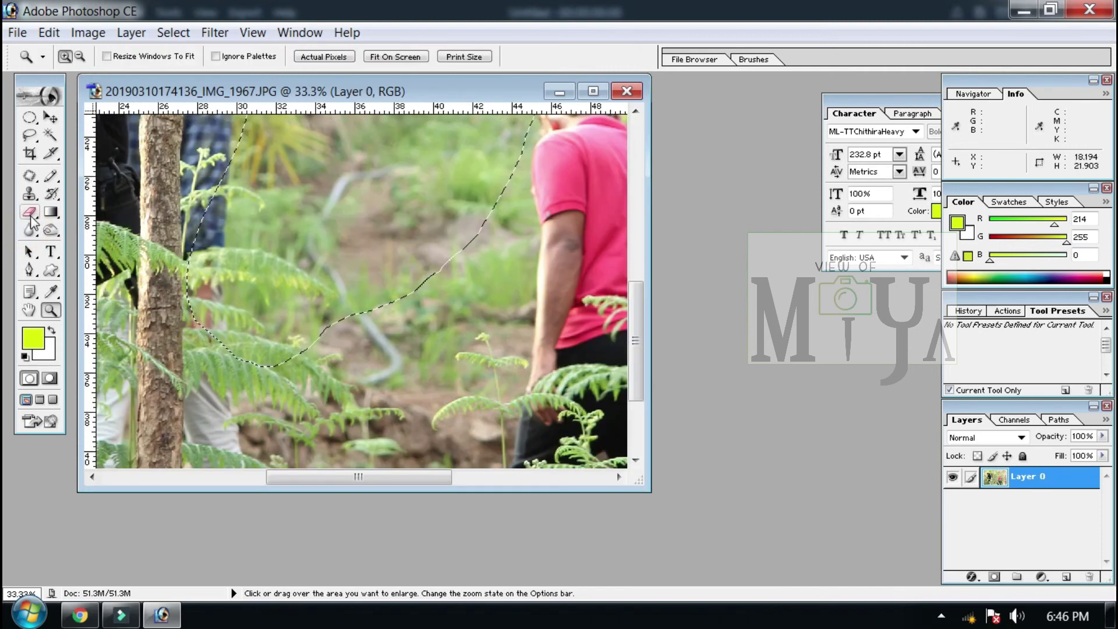
left_click(26, 233)
left_click(88, 231)
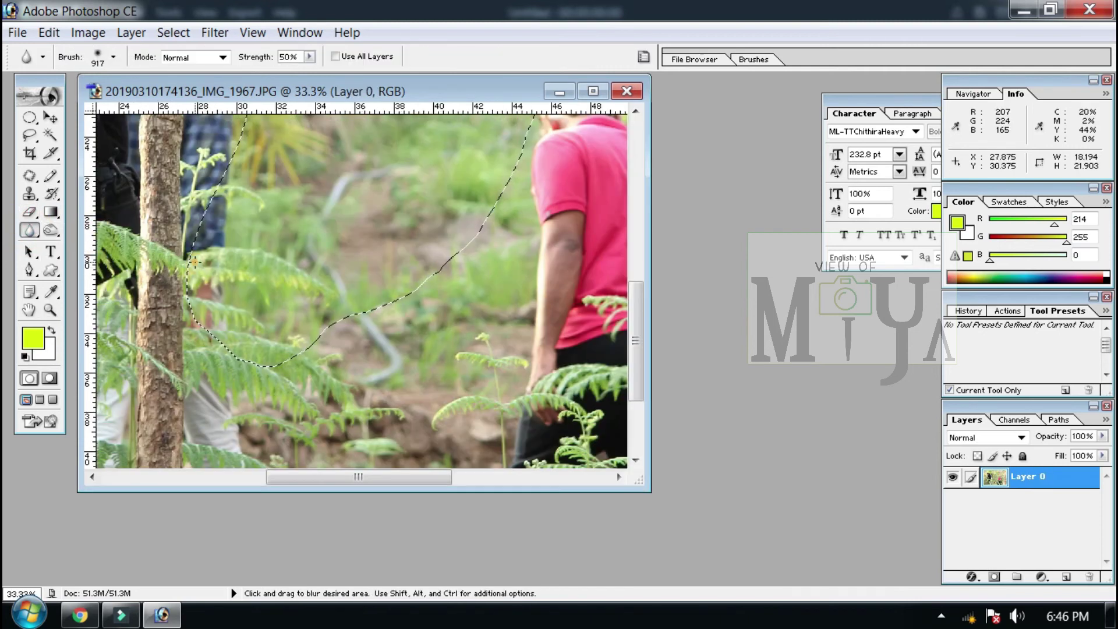
scroll(239, 302, "up", 1)
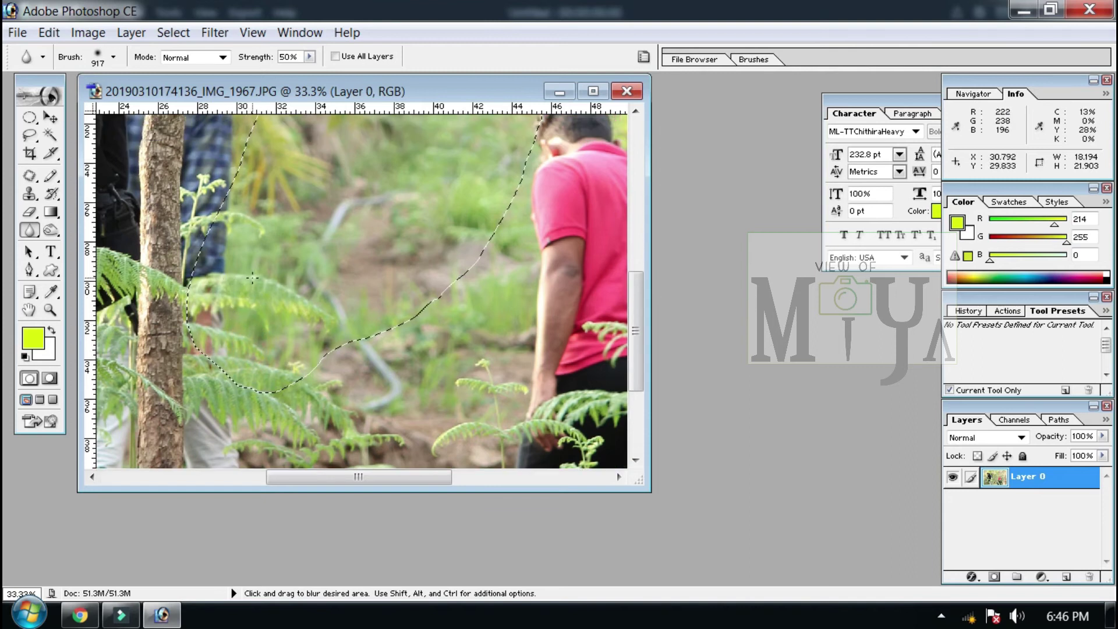
scroll(239, 282, "up", 1)
left_click_drag(35, 236, 99, 246)
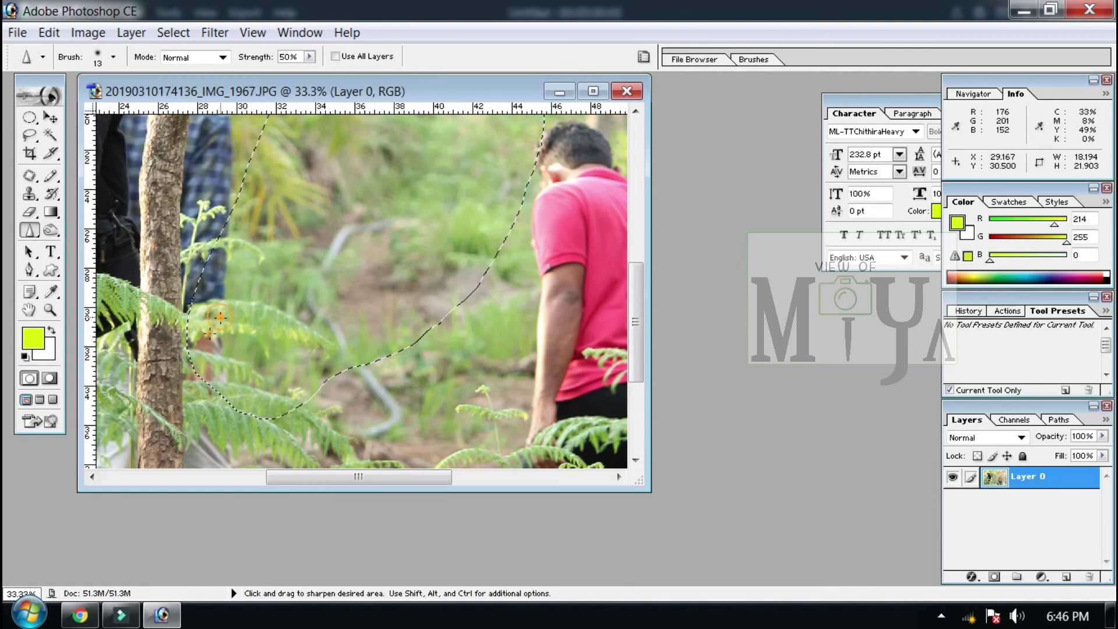
key("l")
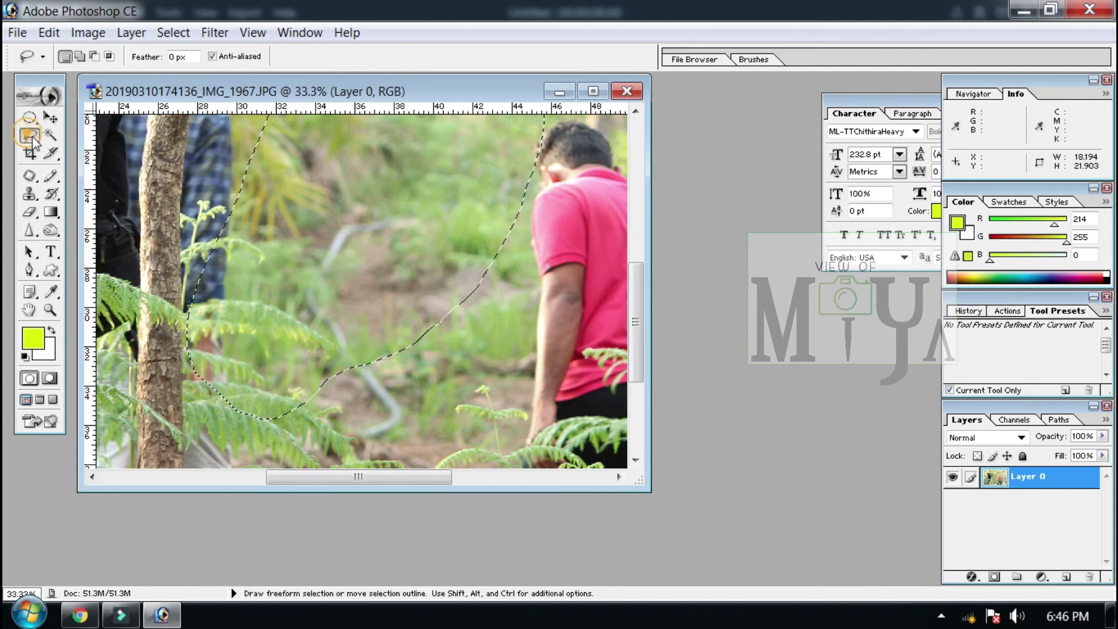
left_click(341, 178)
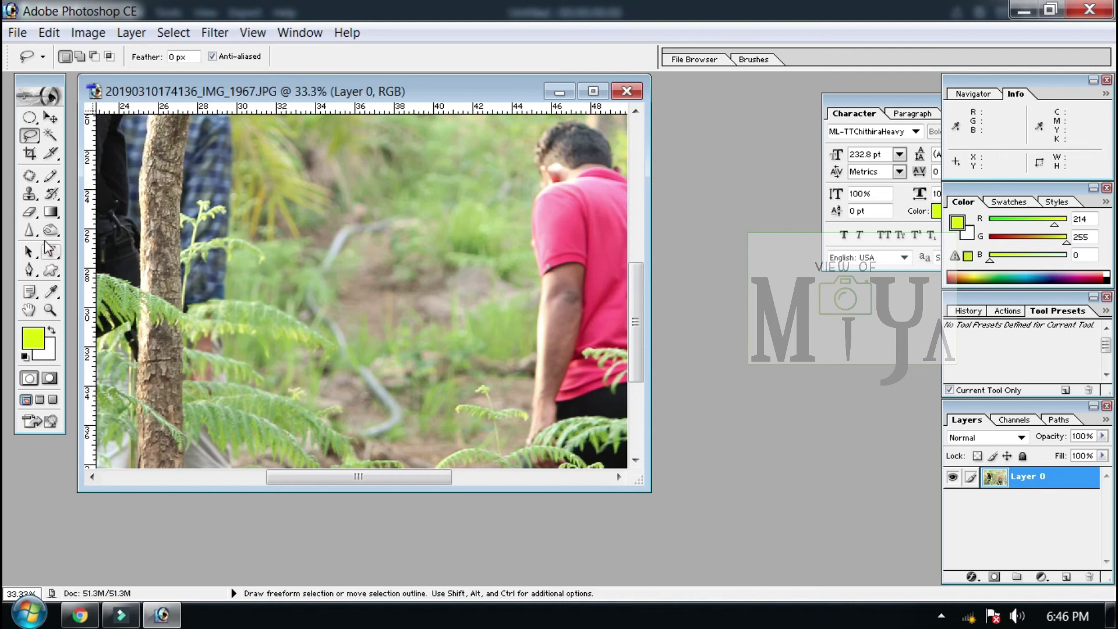
left_click_drag(52, 236, 142, 237)
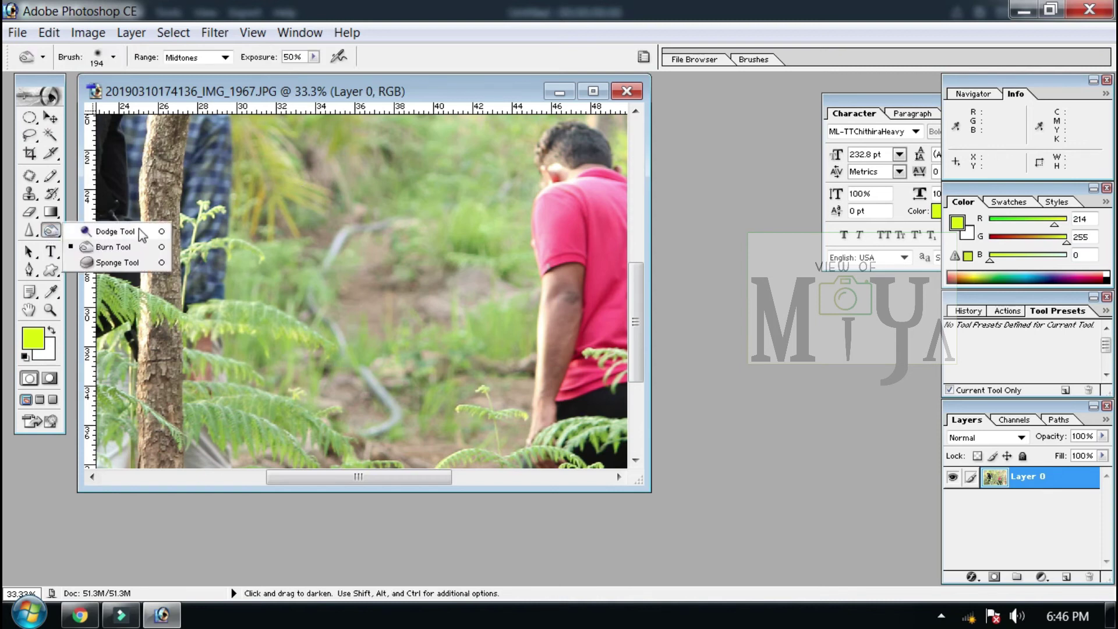
Step: Select the Dodge tool from the toning flyout
scroll(141, 234, "up", 2)
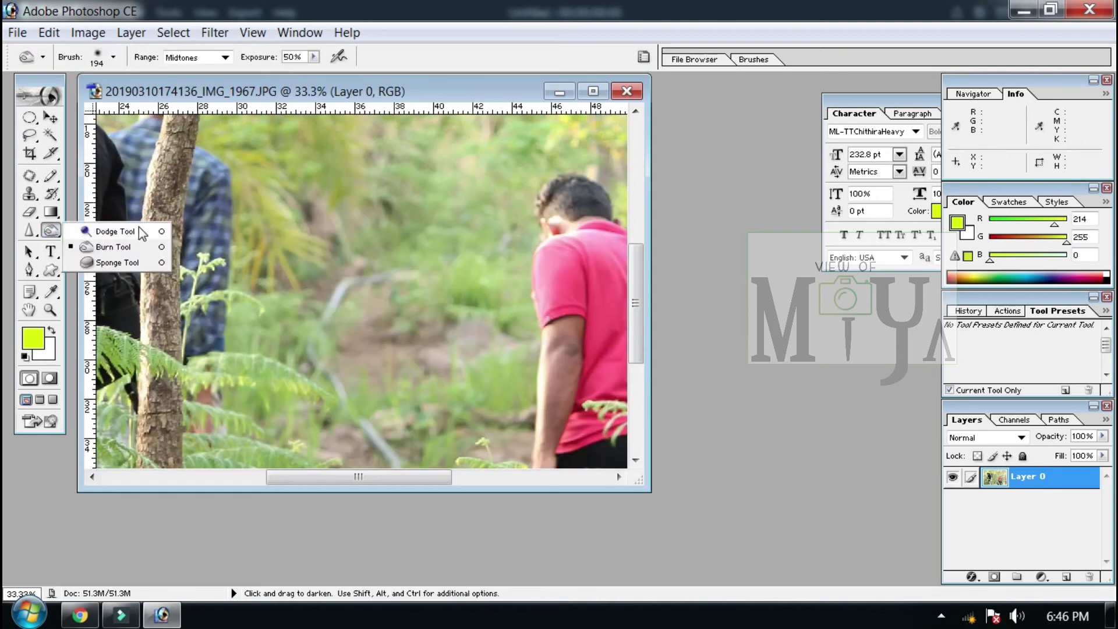
left_click(116, 232)
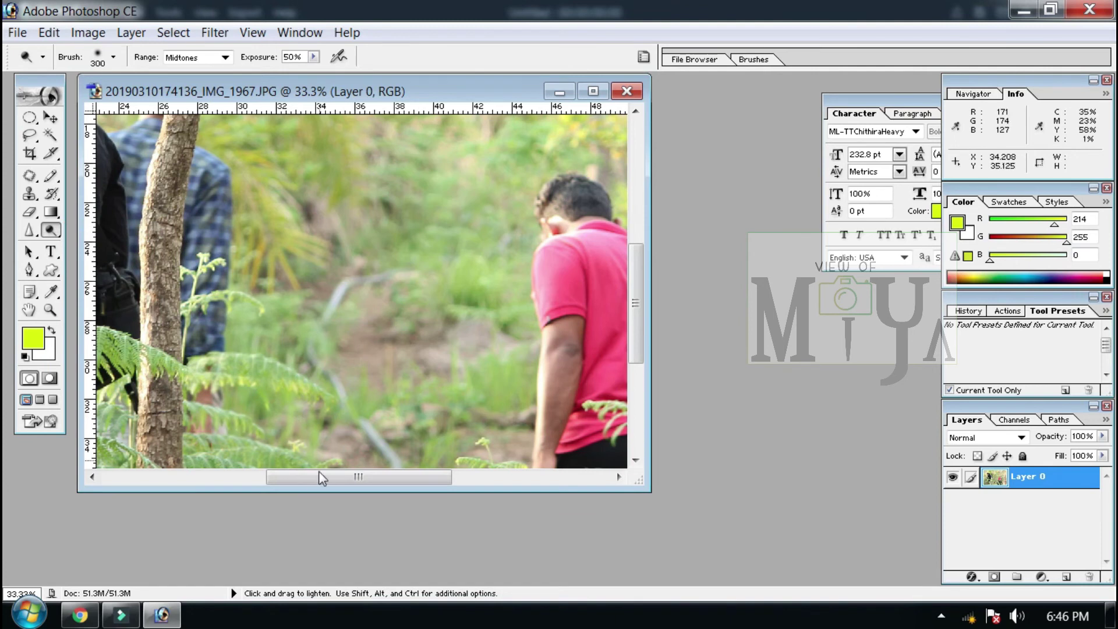
left_click_drag(322, 477, 225, 477)
scroll(225, 477, "up", 3)
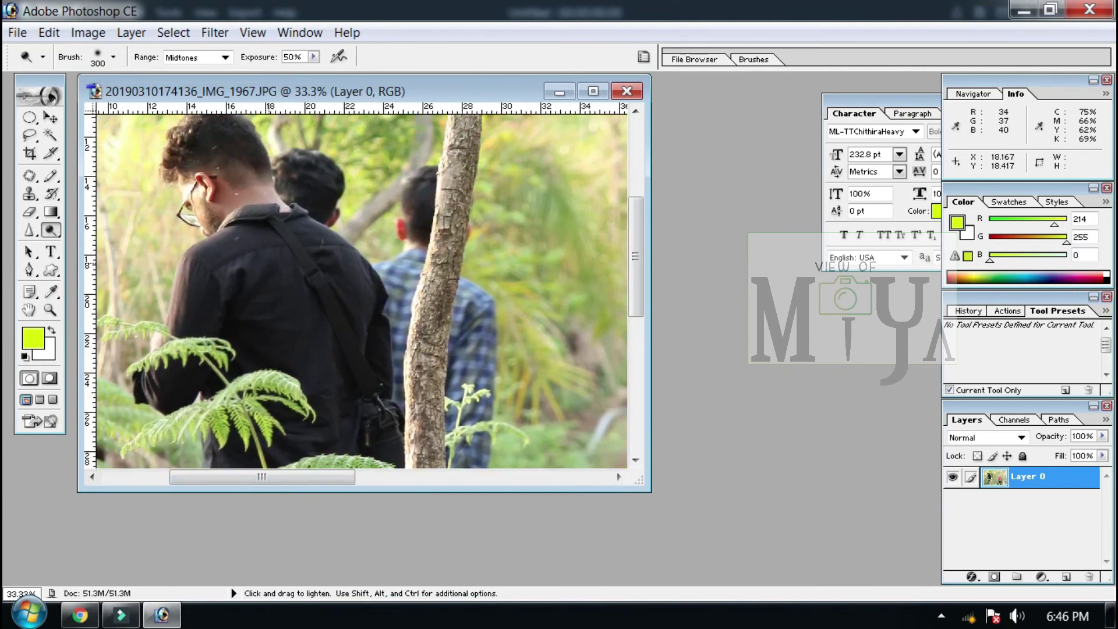
left_click_drag(52, 231, 119, 240)
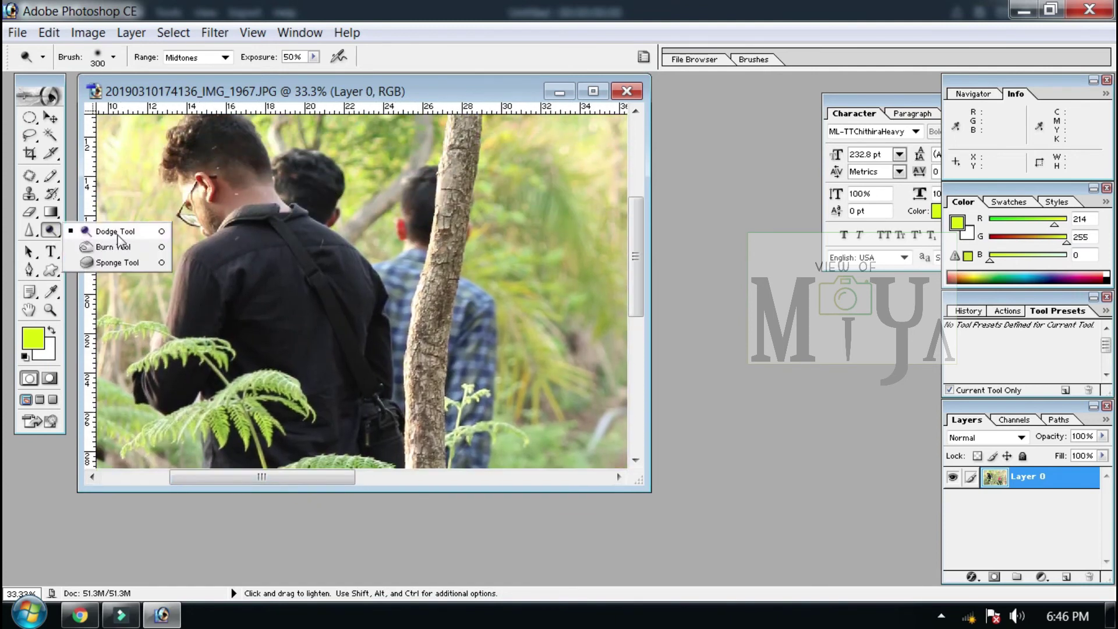
Step: Close the forest photo without saving, then select the Type tool
left_click(626, 91)
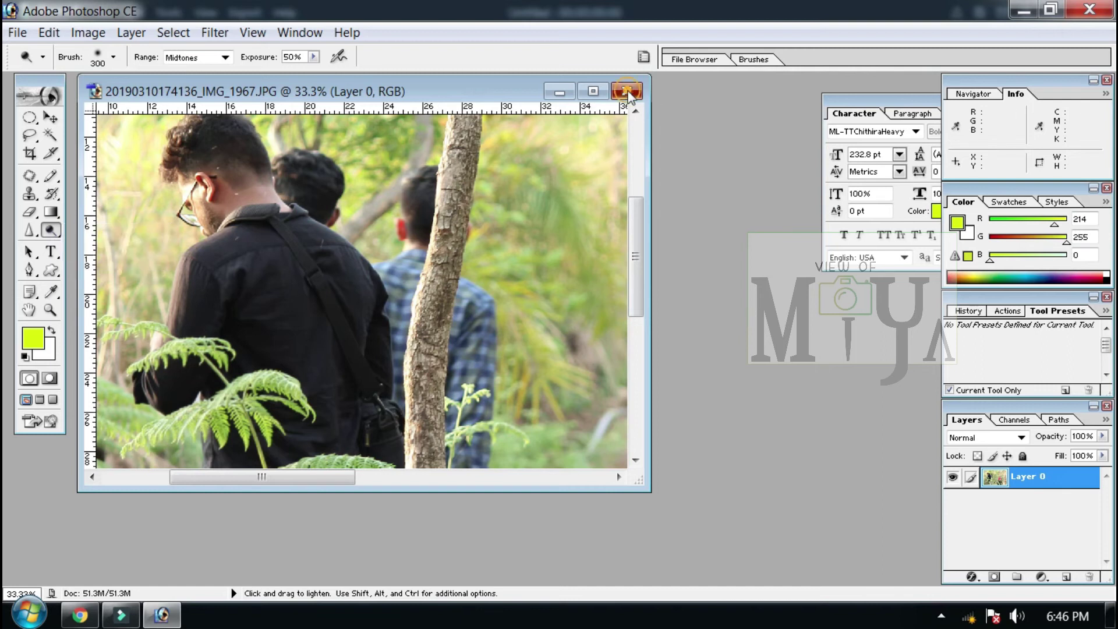
left_click(560, 254)
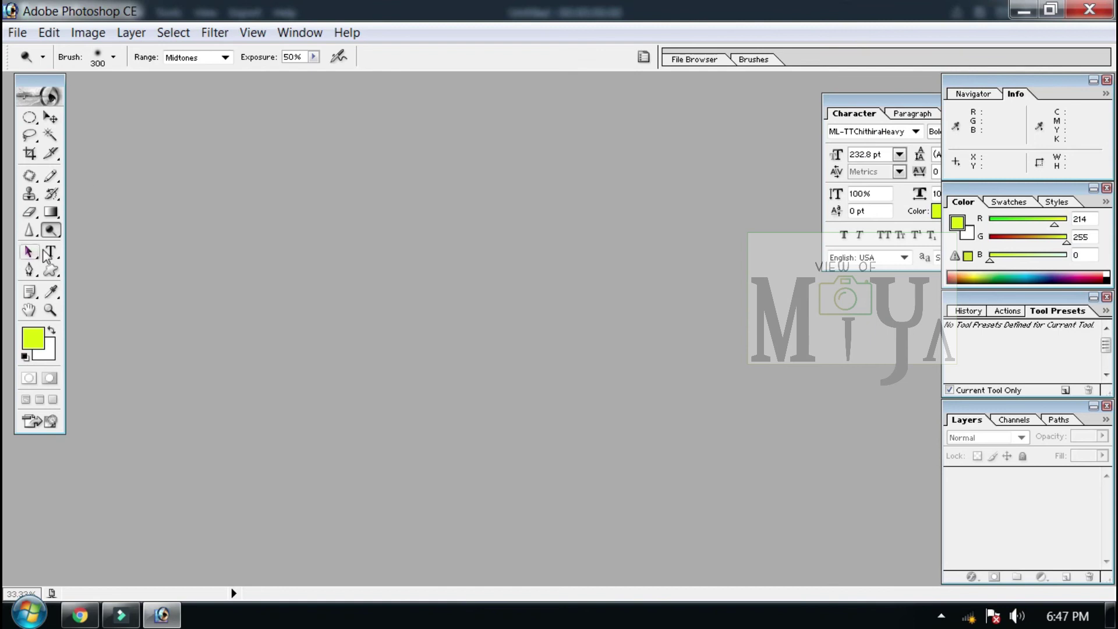
left_click(51, 230)
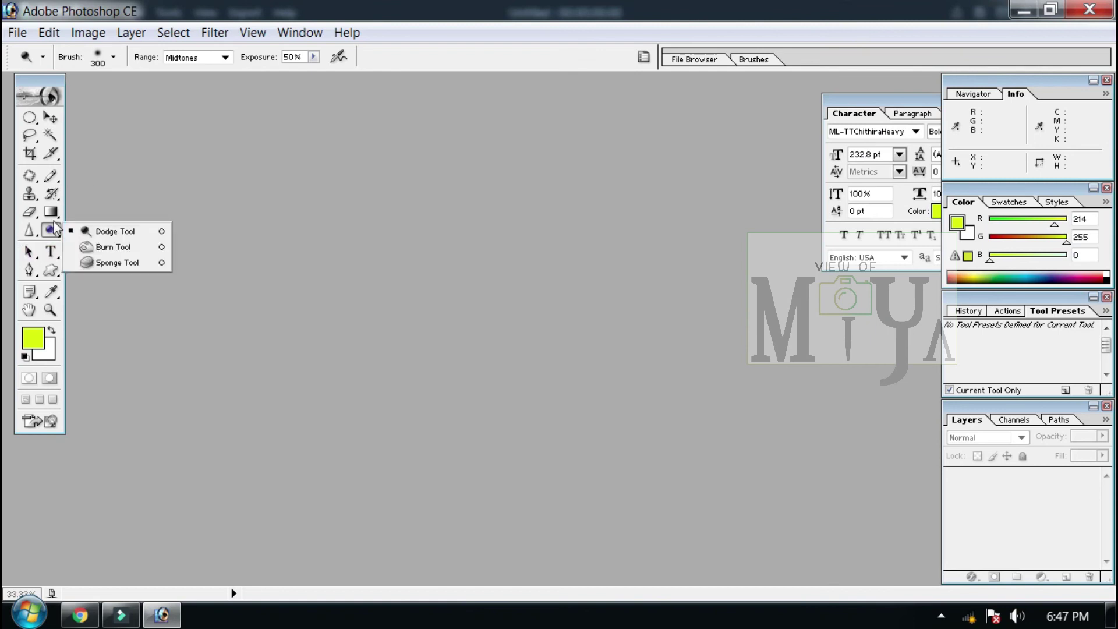
left_click(139, 231)
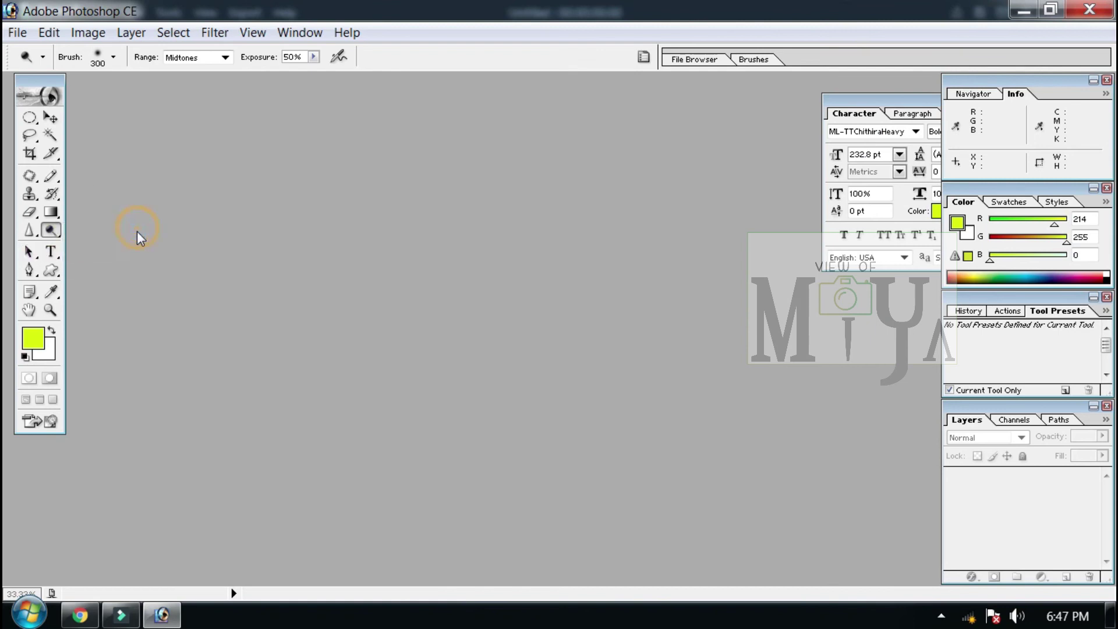
left_click(47, 231)
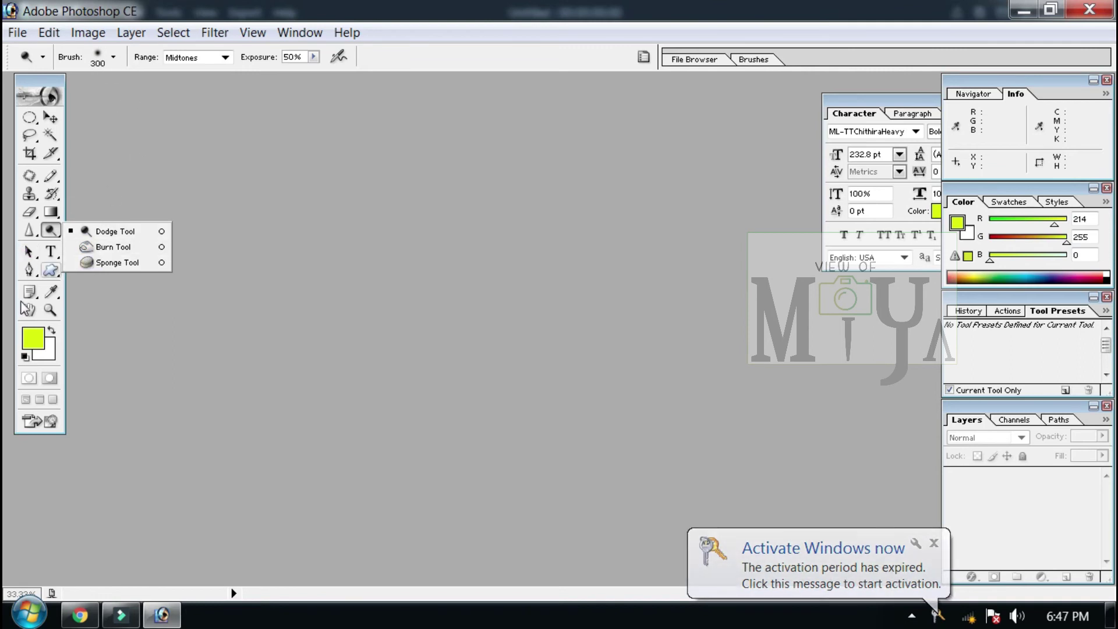
left_click(51, 252)
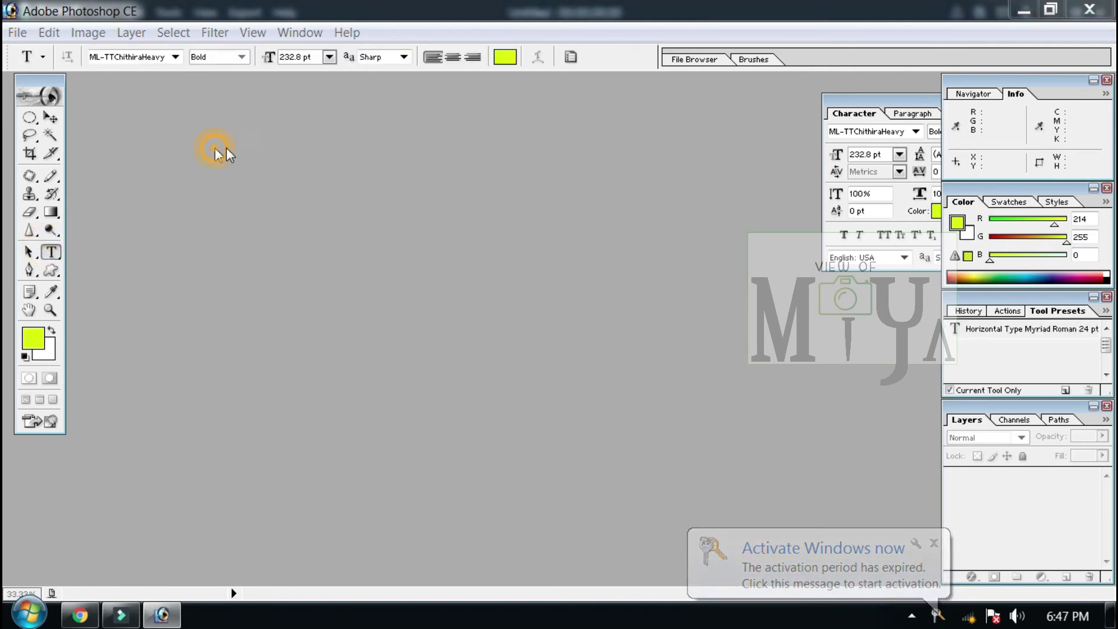
Step: Open the group photo 20190310_180606
double_click(214, 149)
left_click(748, 149)
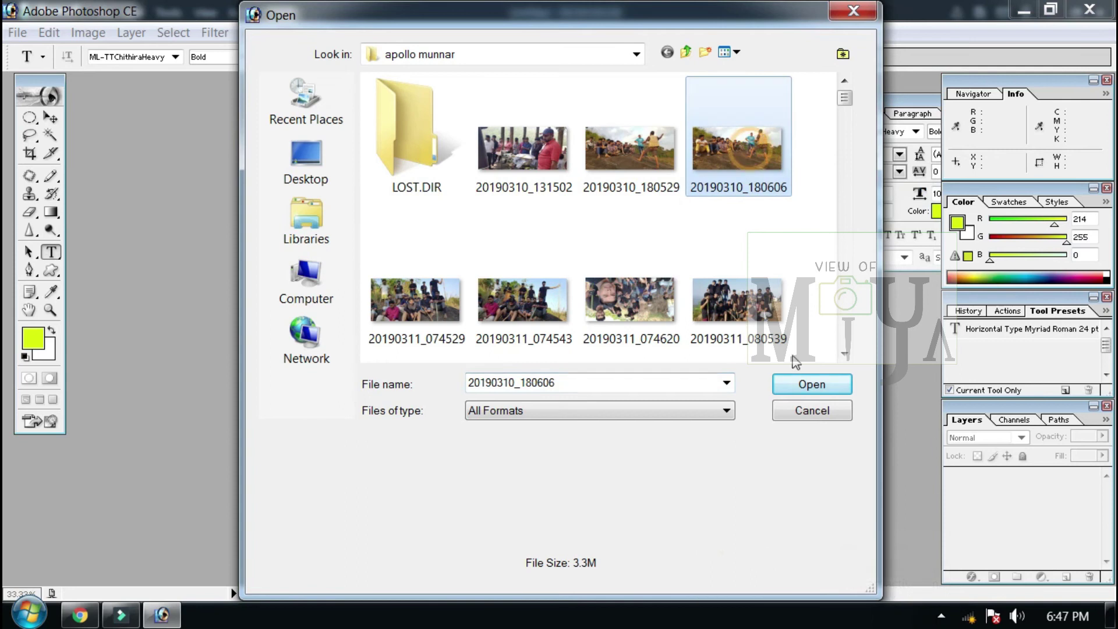
left_click(811, 384)
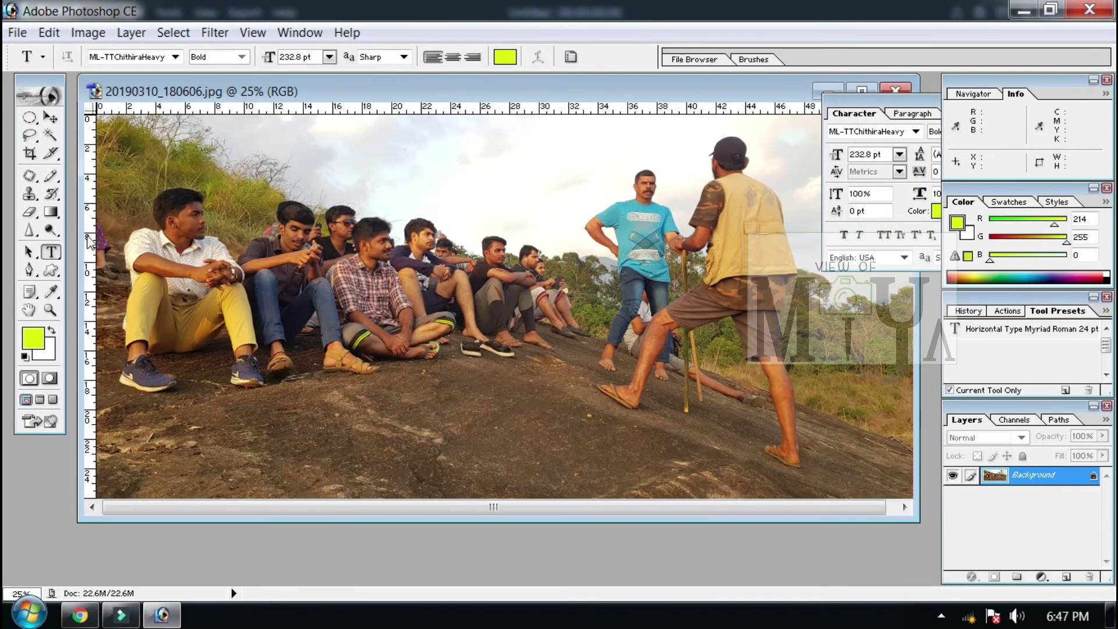
Step: Type a line of Malayalam text on the rock below the group and select all of it
left_click(392, 422)
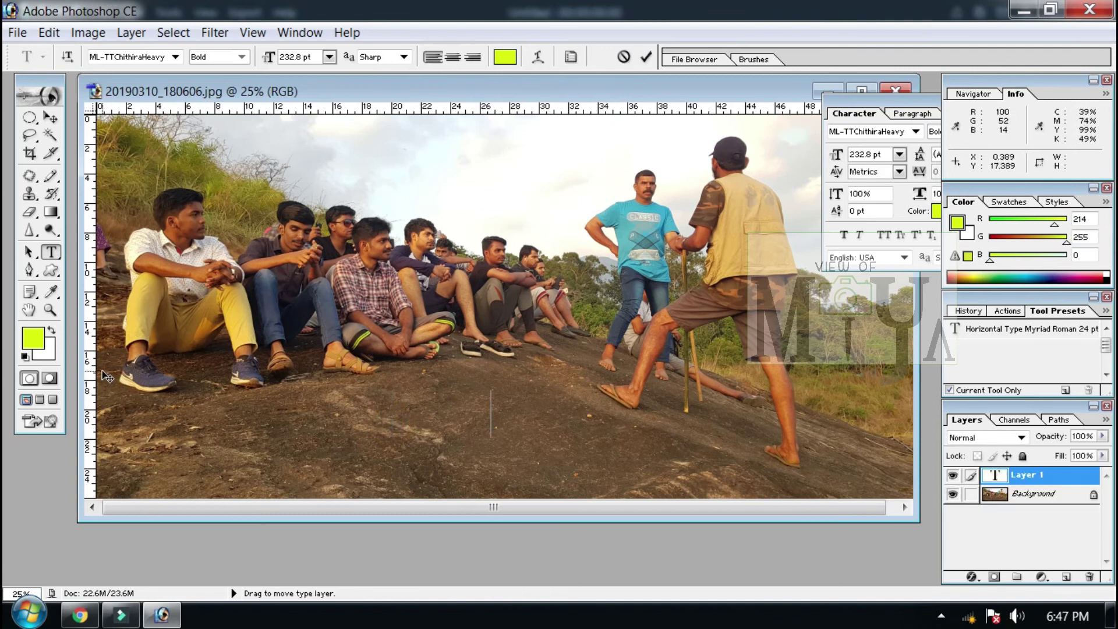
type("ഏഋഒളഏഒളഏഒളഏഏ")
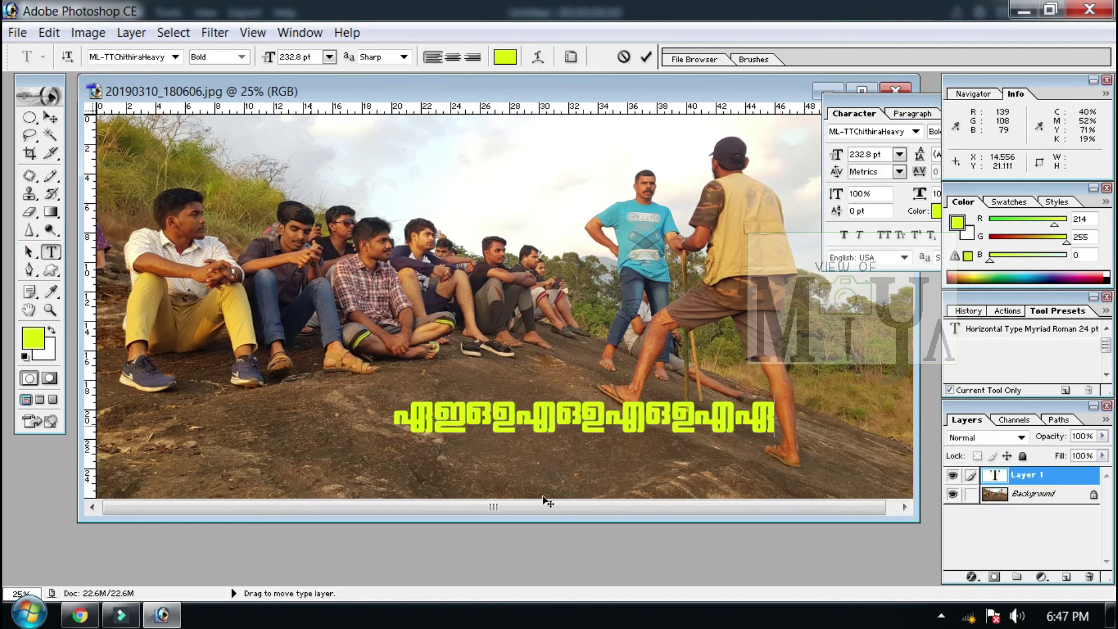
key("ctrl+a")
Step: Apply the Mekanik LET font to the text and nudge it slightly up and right
left_click(154, 57)
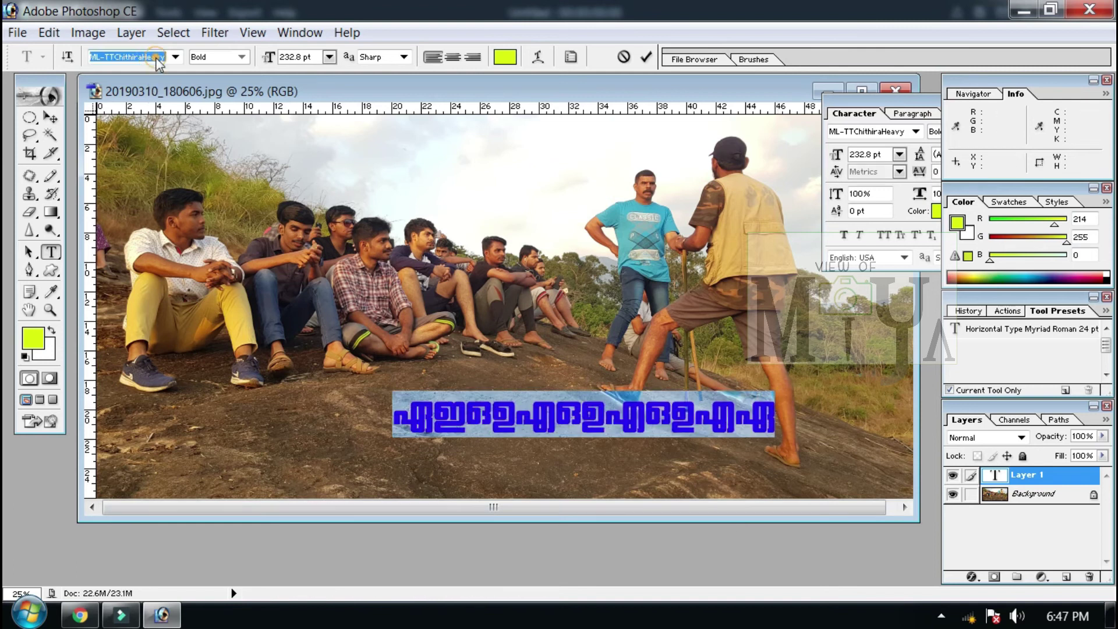
left_click(174, 57)
scroll(169, 268, "down", 5)
scroll(168, 277, "down", 5)
scroll(166, 289, "down", 5)
scroll(166, 293, "down", 5)
scroll(151, 261, "down", 4)
left_click(151, 261)
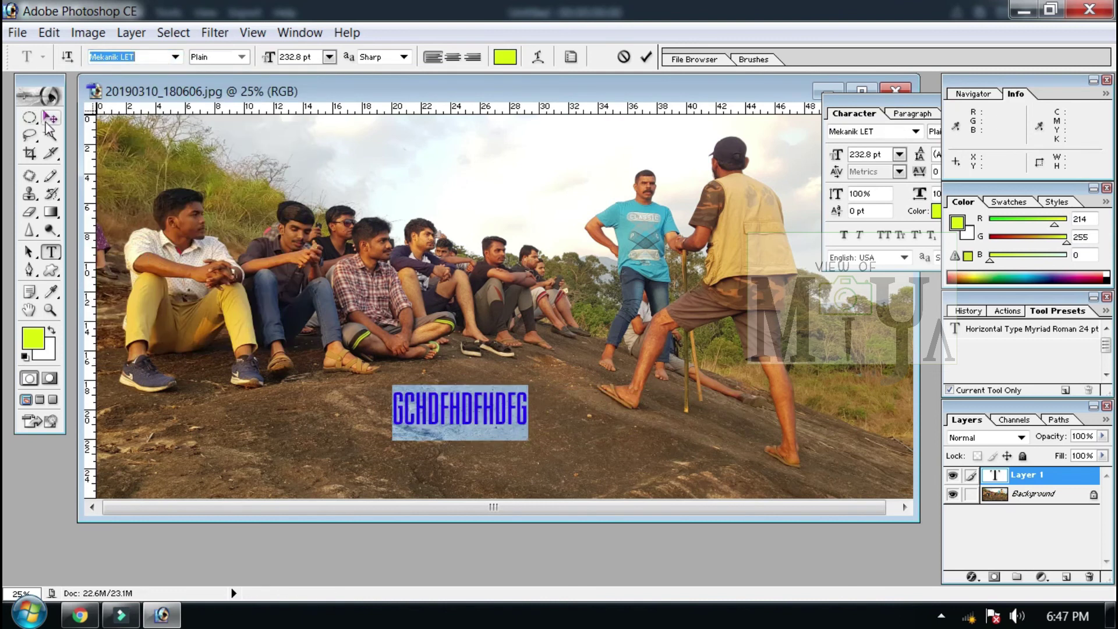
left_click(50, 118)
left_click_drag(558, 411, 560, 407)
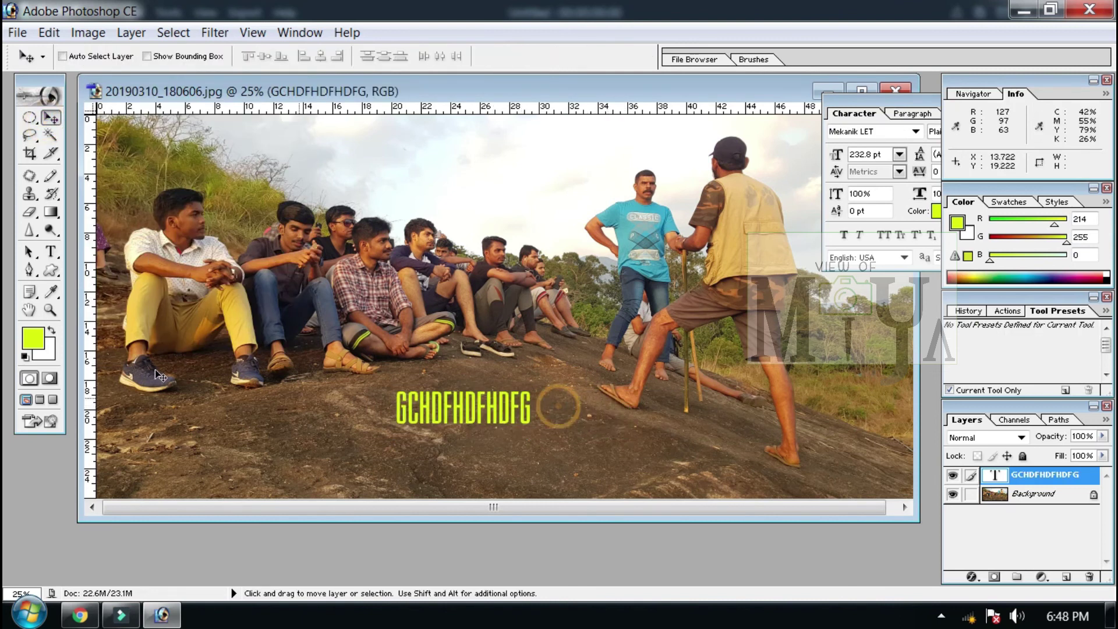
Step: Reselect the GCHDFHDFHDFG text, change it to Mistral AV, and commit
left_click(51, 251)
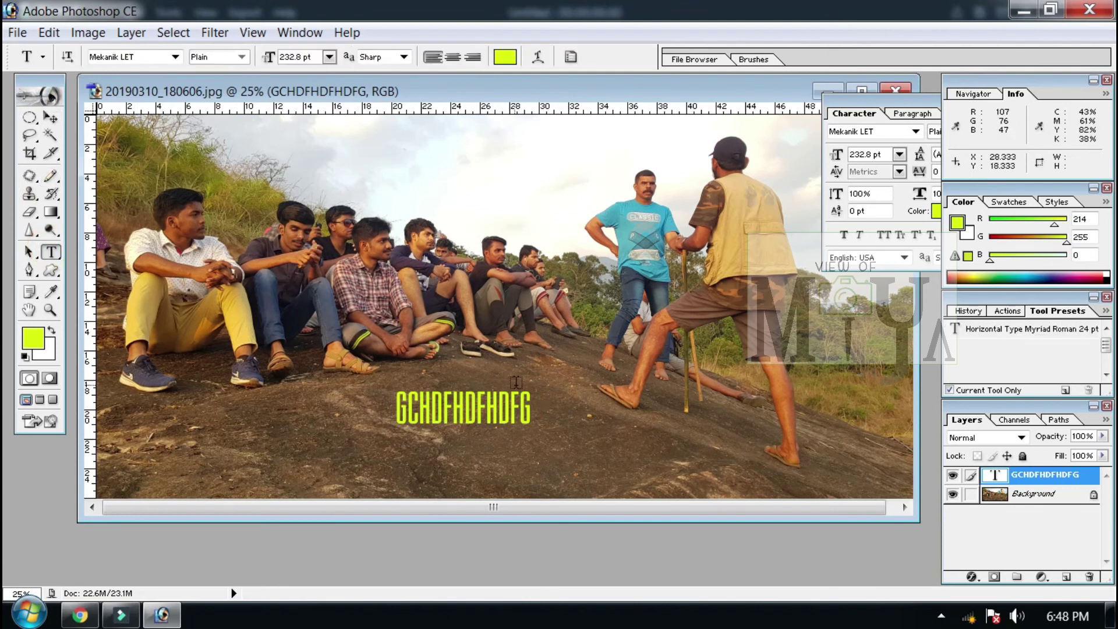
left_click_drag(538, 411, 325, 330)
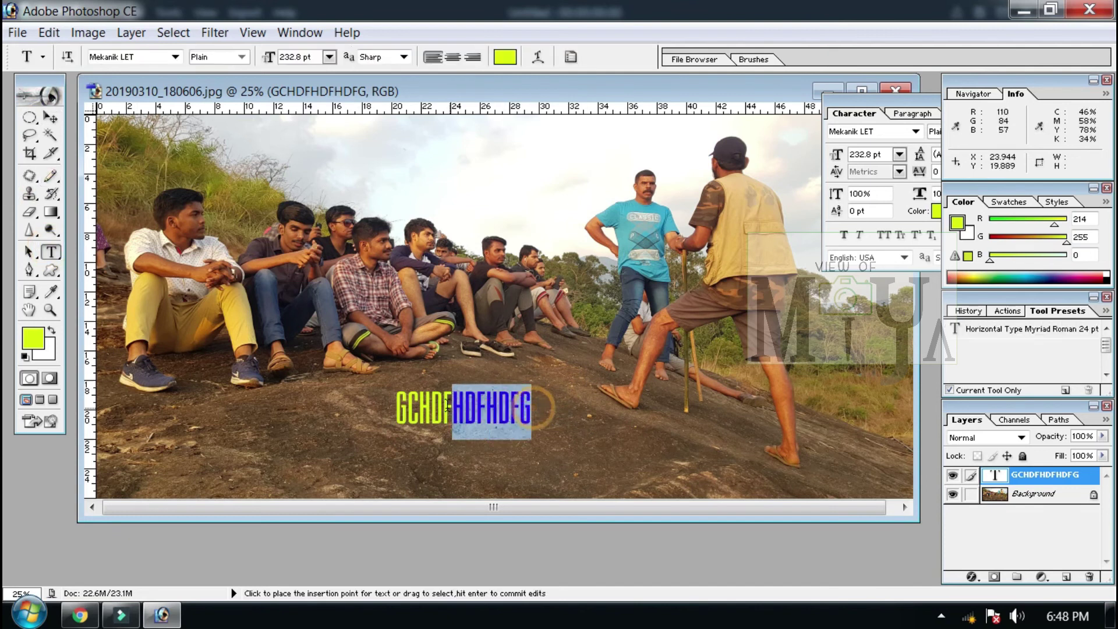
left_click(174, 56)
left_click(146, 287)
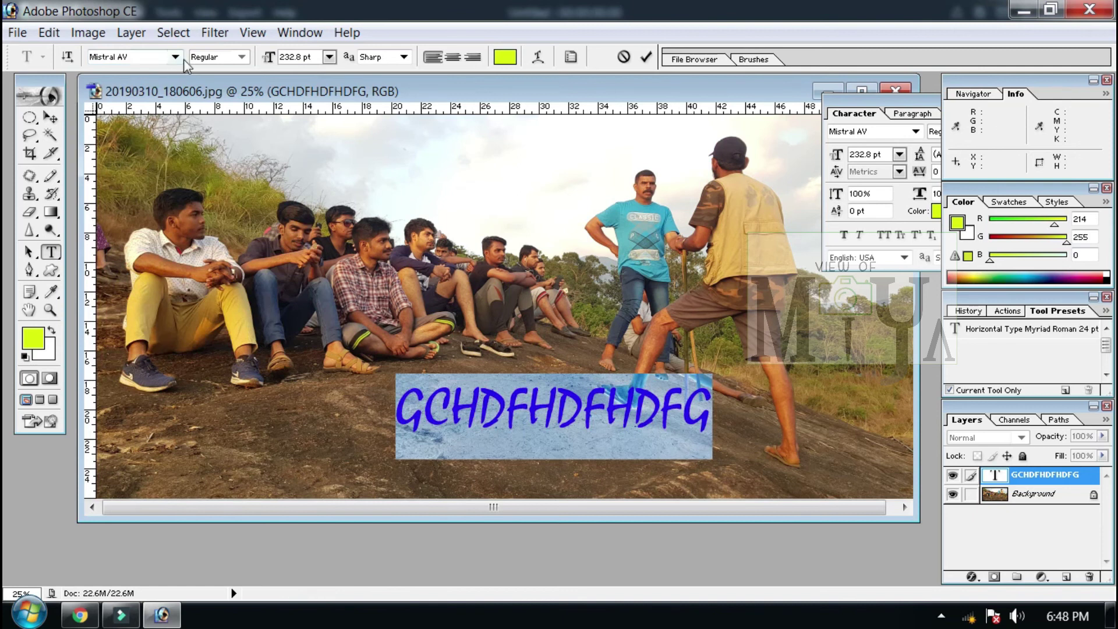
left_click(244, 58)
left_click(29, 135)
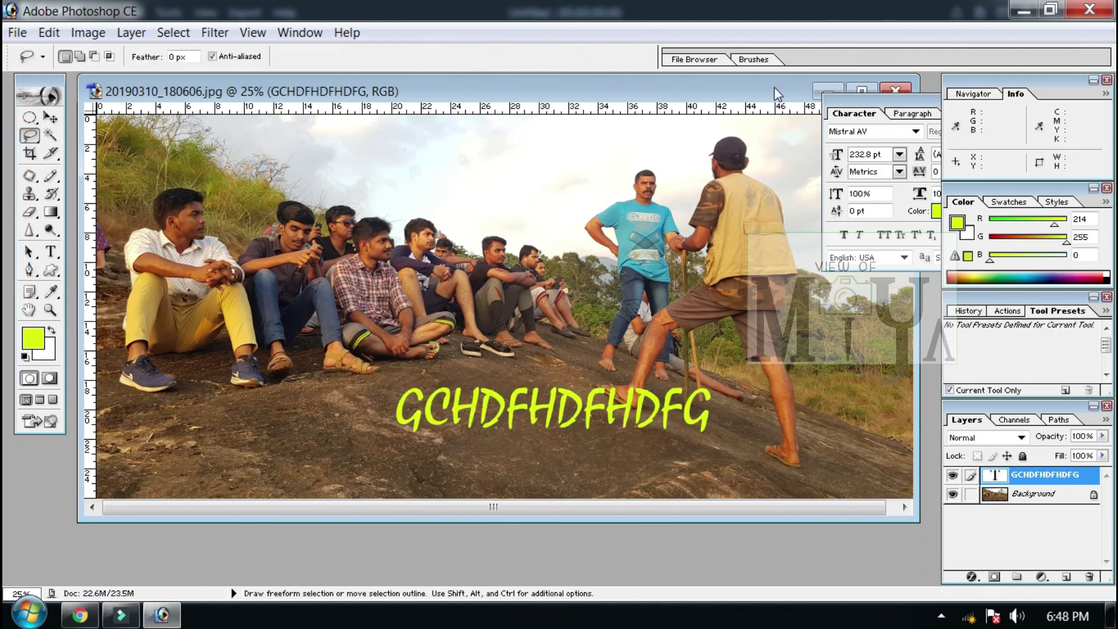
Step: Restore the photo window and select the standard Pen Tool
left_click(818, 92)
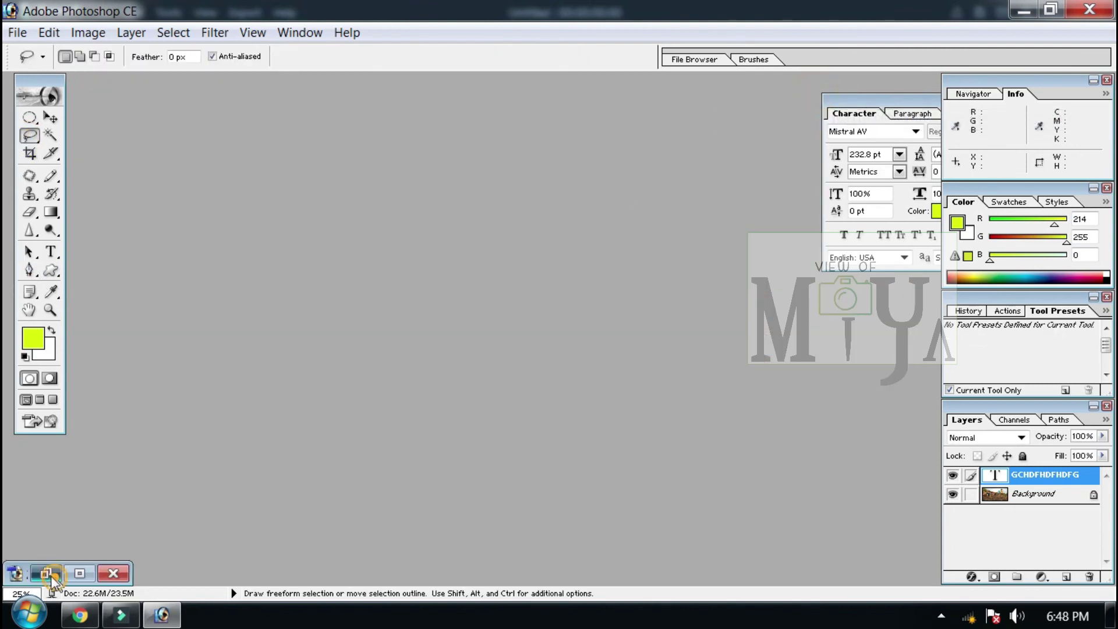
left_click(47, 574)
left_click(29, 269)
right_click(29, 270)
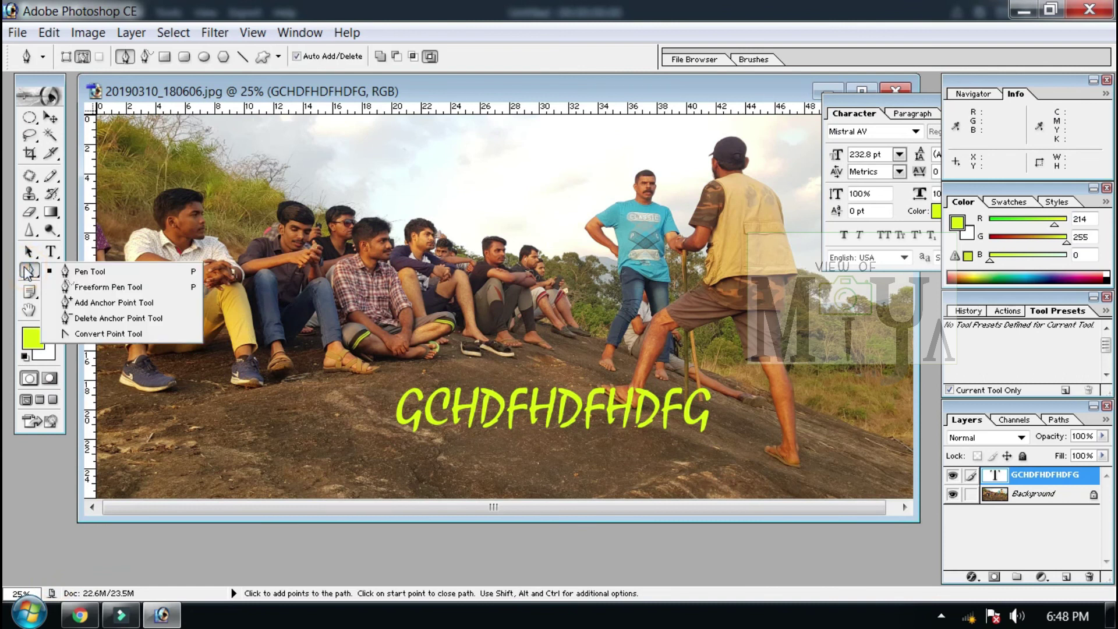
left_click(107, 272)
Step: Draw a curved pen path looping around the yellow text back to its start
mouse_move(282, 460)
left_mouse_down()
mouse_move(326, 402)
mouse_move(402, 382)
mouse_move(589, 371)
mouse_move(646, 385)
left_mouse_up()
left_click_drag(777, 420, 815, 423)
left_click(843, 426)
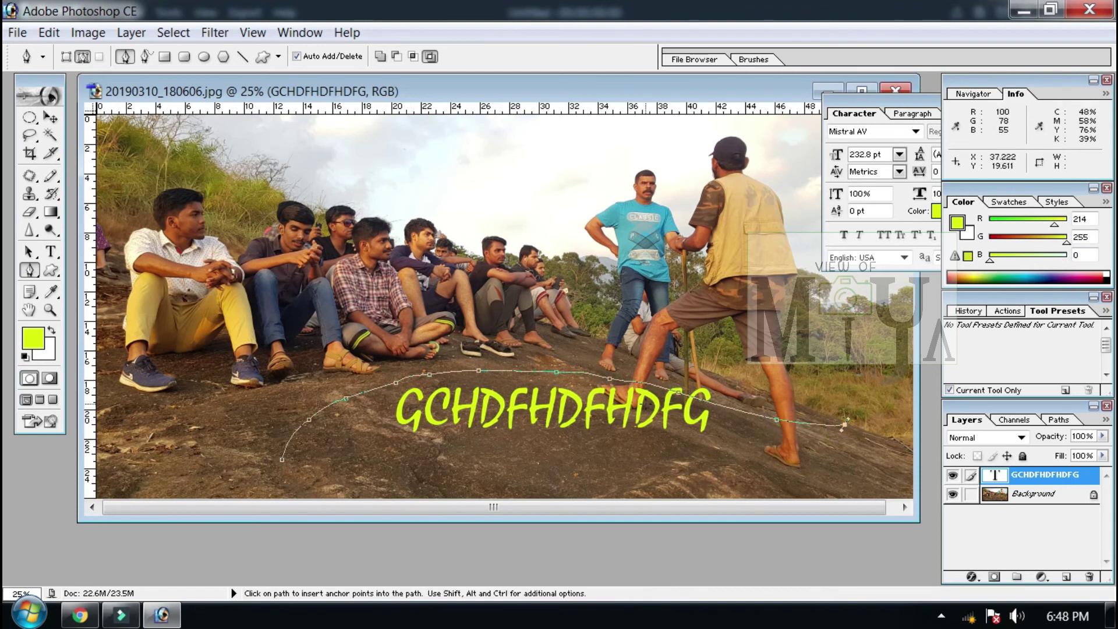
left_click_drag(648, 382, 677, 328)
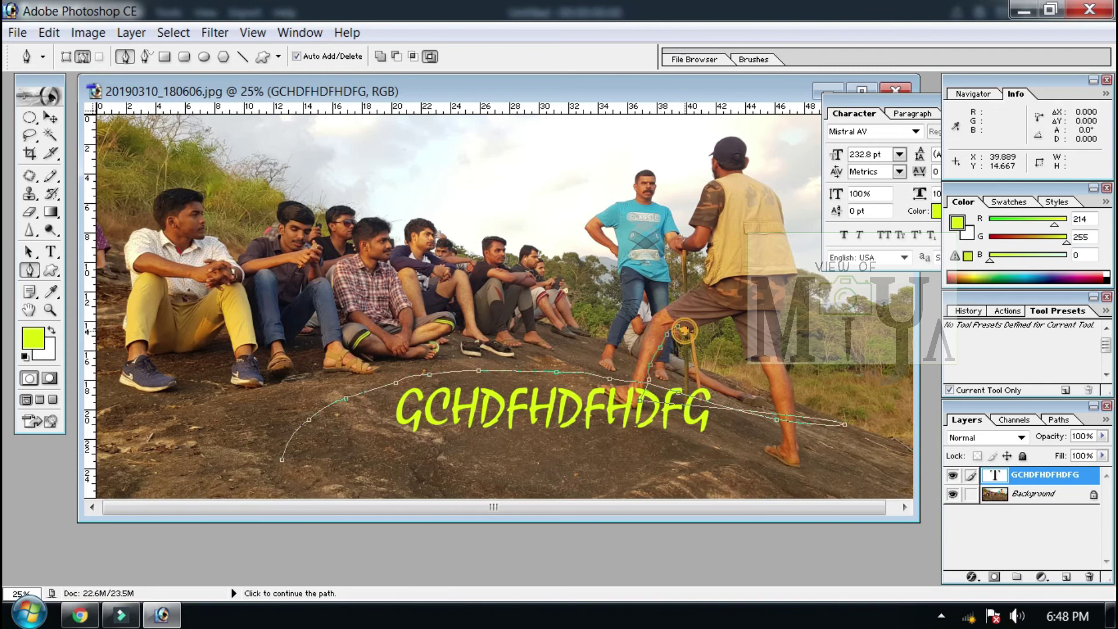
left_click_drag(720, 323, 722, 320)
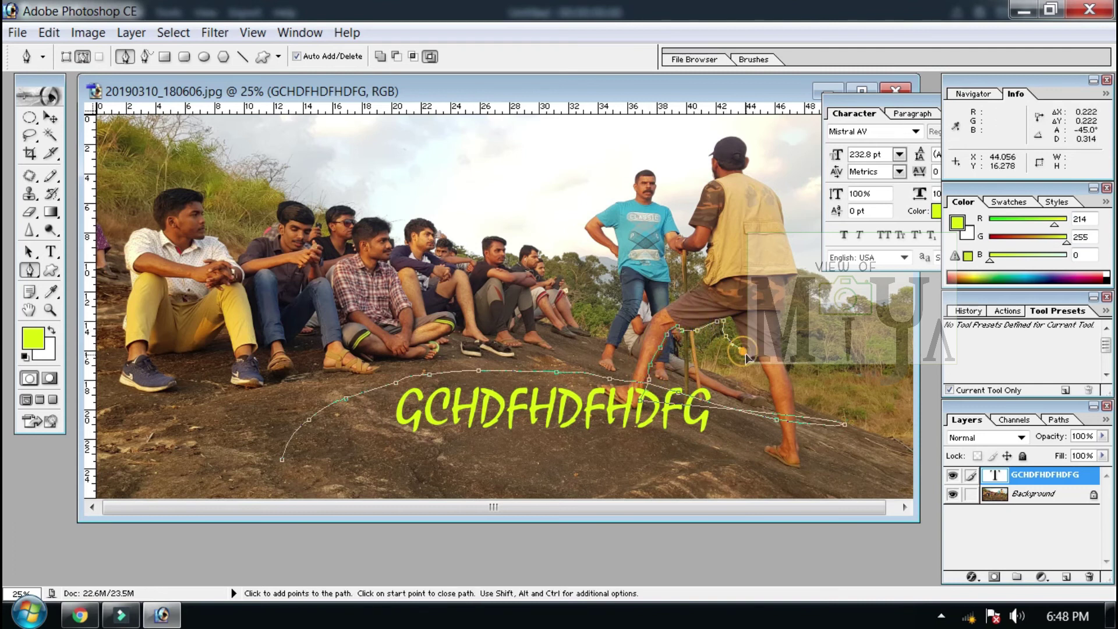
left_click_drag(778, 420, 779, 436)
left_click(705, 450)
left_click(618, 455)
left_click(498, 453)
left_click(390, 466)
left_click(313, 470)
left_click(281, 460)
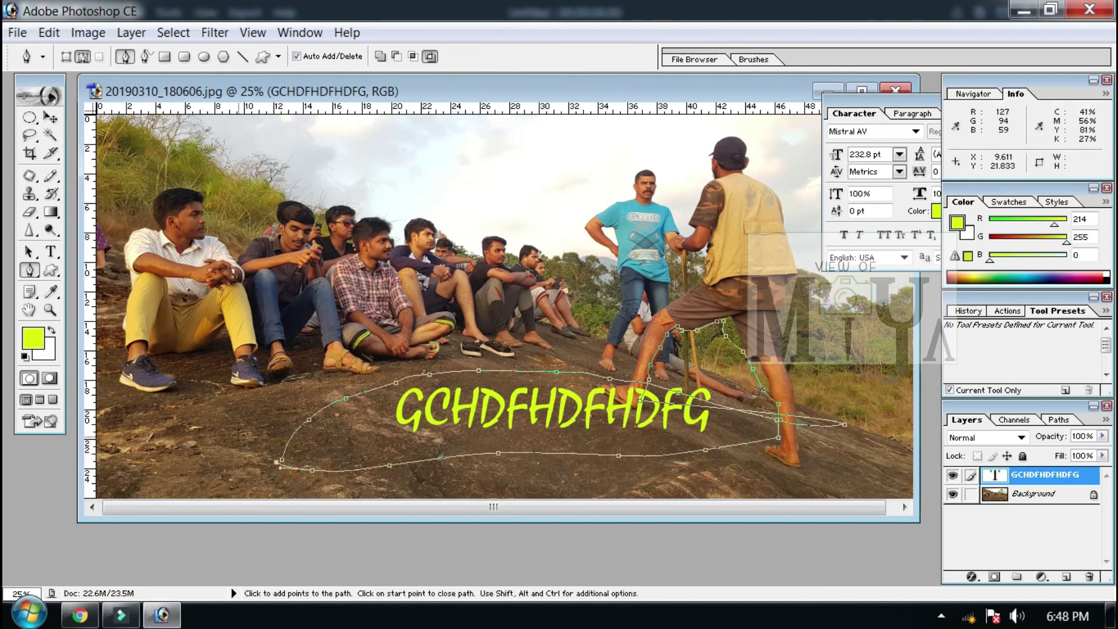
Step: Extend the path with four more points near its start, under the text
left_click(262, 423)
left_click(290, 410)
left_click(334, 412)
left_click(358, 427)
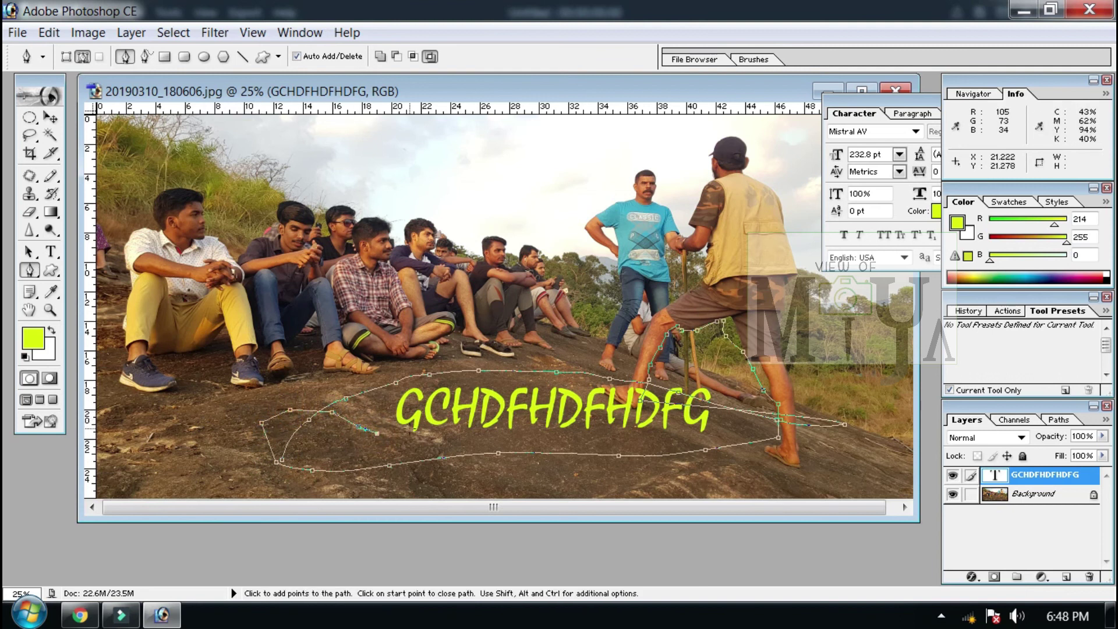
Step: Turn the pen outline around the text into a selection, then clear it
left_click(50, 271)
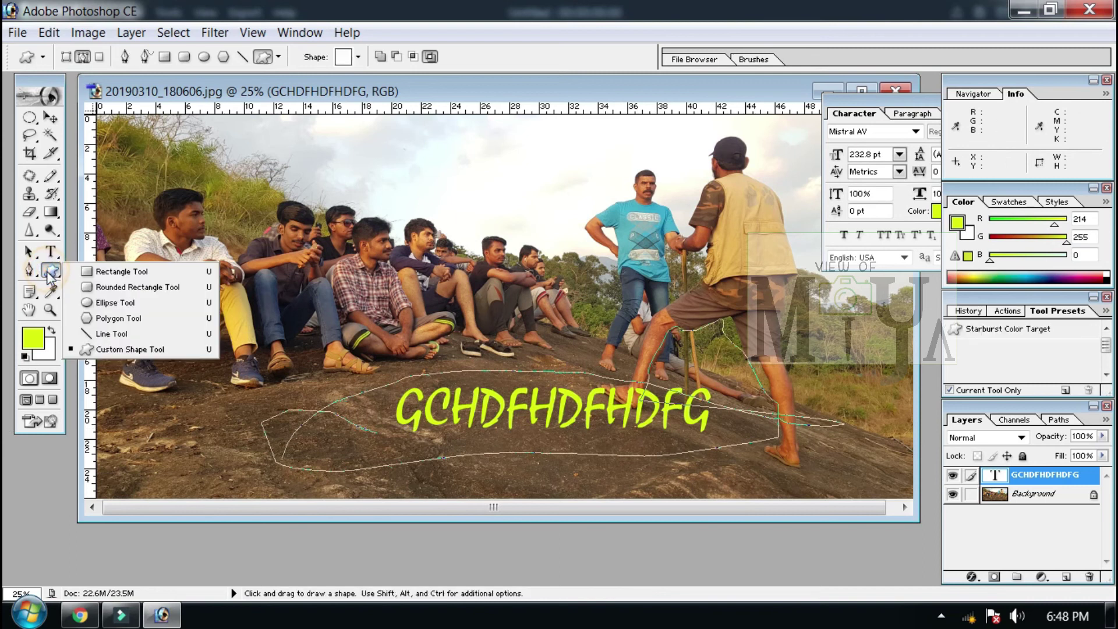
left_click(387, 244)
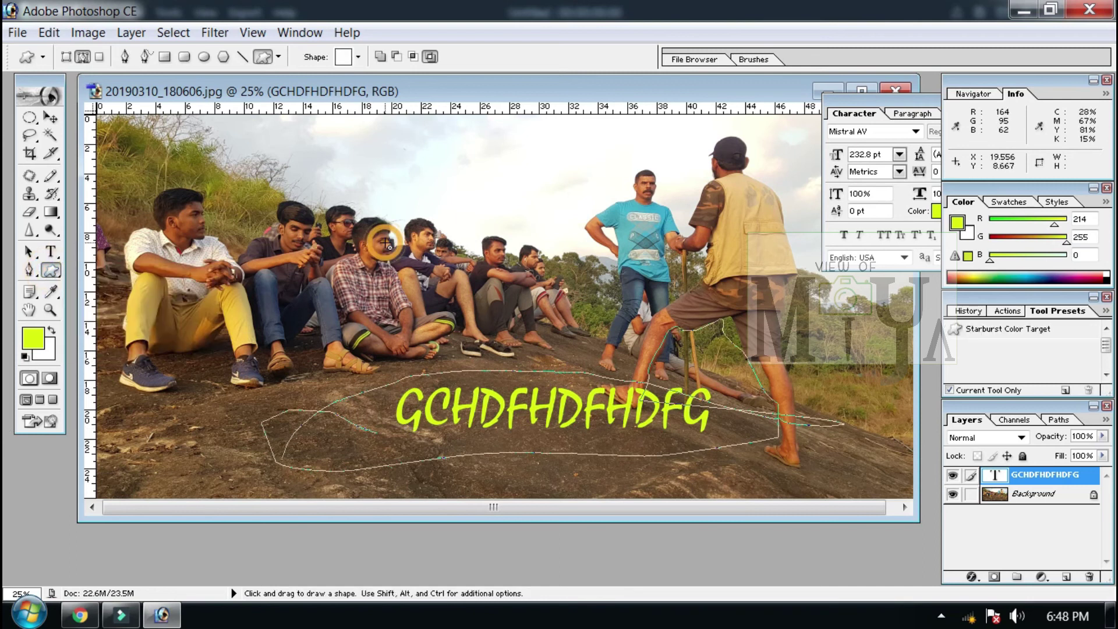
key("ctrl")
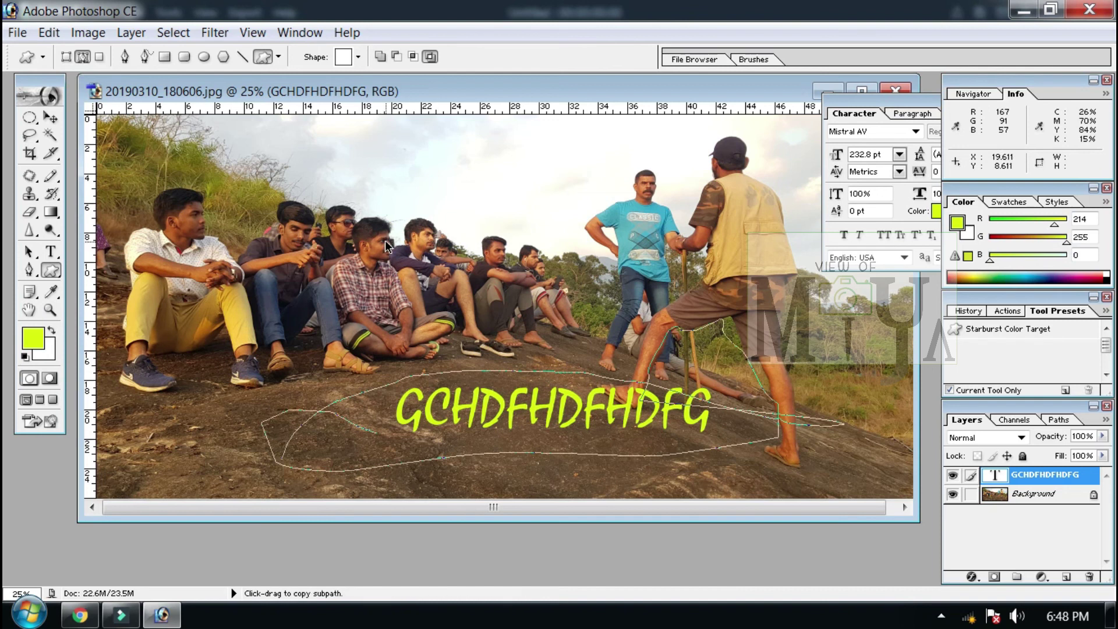
key("ctrl+Return")
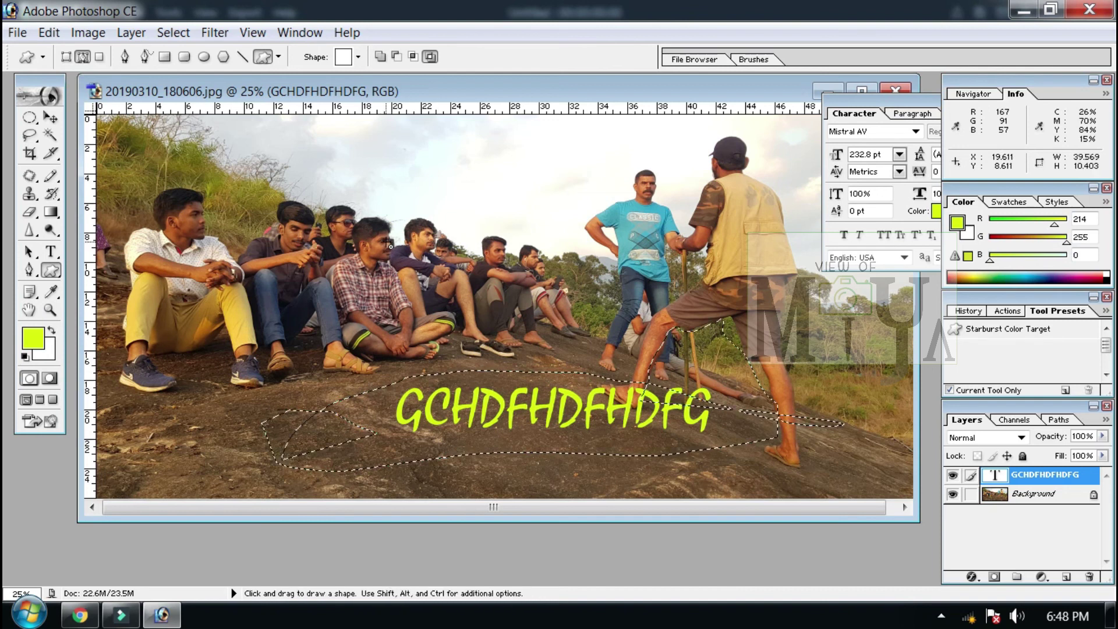
key("l")
left_click(466, 186)
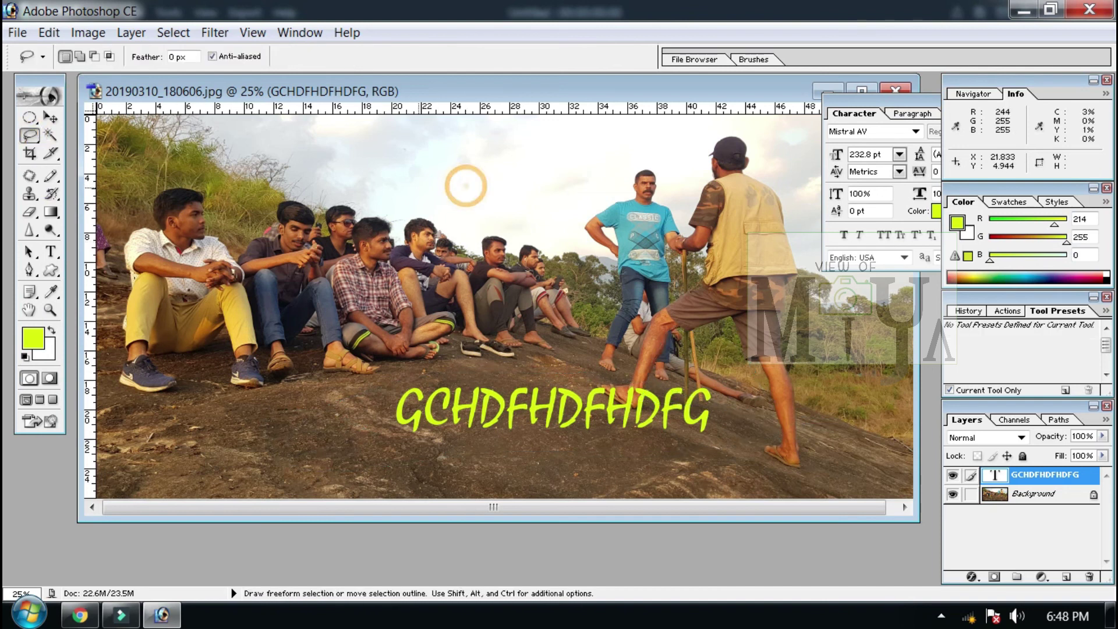
Step: Draw a rectangle path around the man in blue and load it as a selection
left_click(51, 270)
left_click(116, 259)
mouse_move(515, 235)
left_mouse_down()
mouse_move(662, 318)
mouse_move(675, 348)
left_mouse_up()
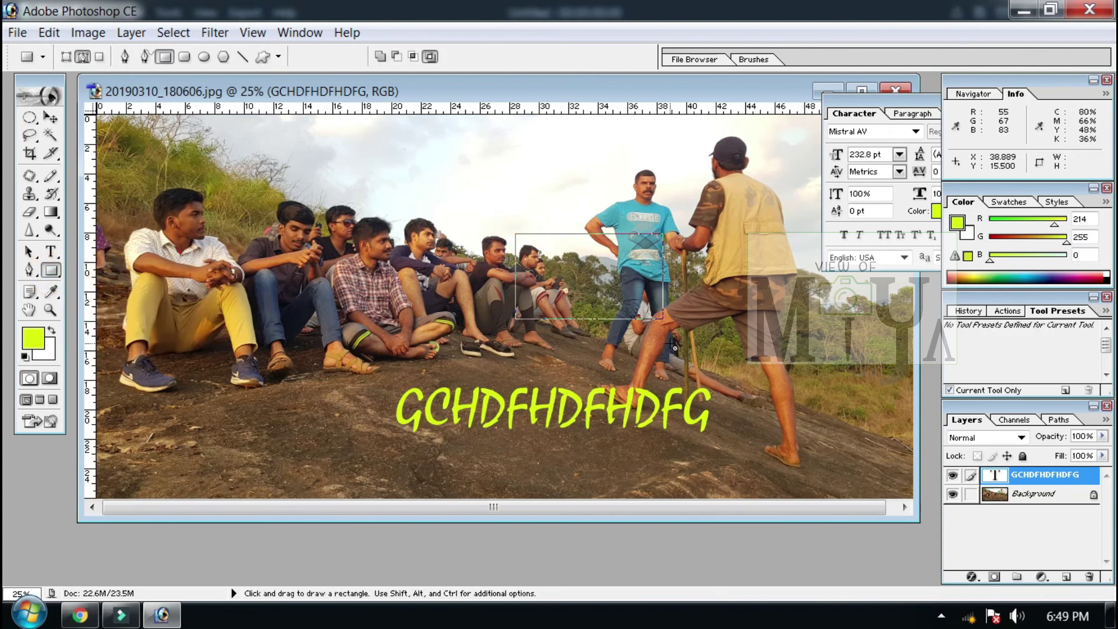
key("ctrl+Return")
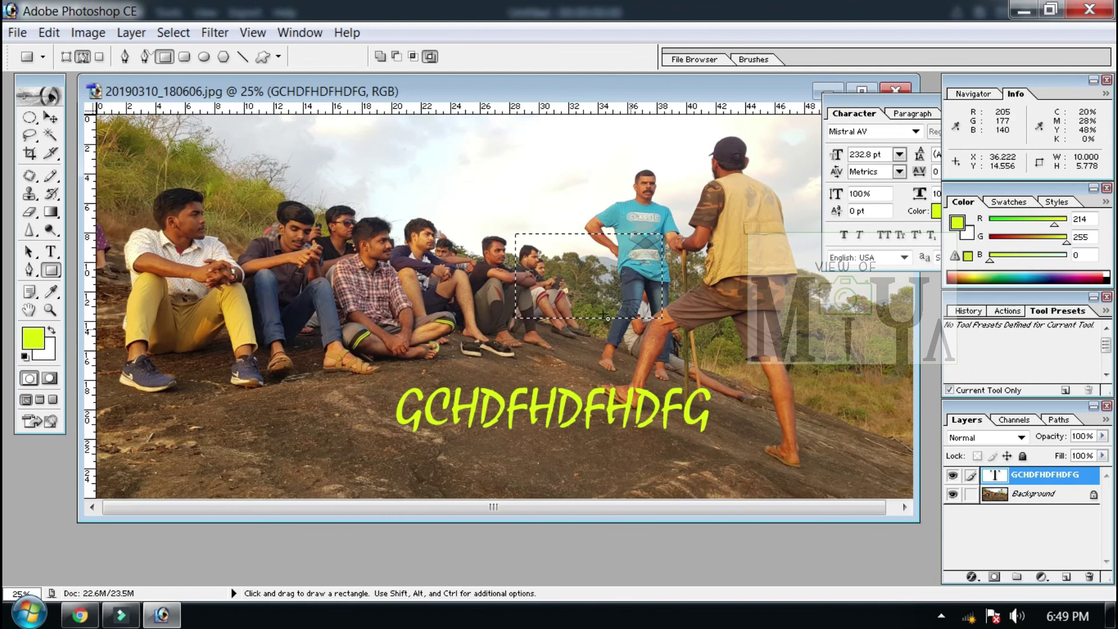
Step: Draw a rounded-rectangle path left of the text and load it as a selection
left_click(51, 271)
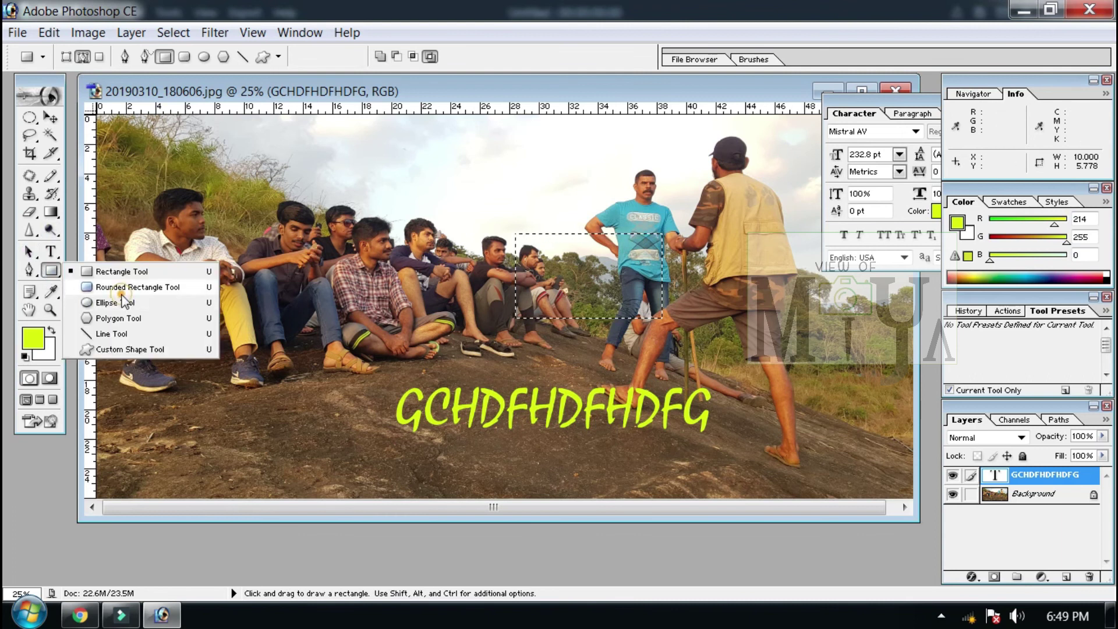
left_click(123, 290)
left_click_drag(189, 313, 386, 424)
key("ctrl+Return")
left_click(50, 270)
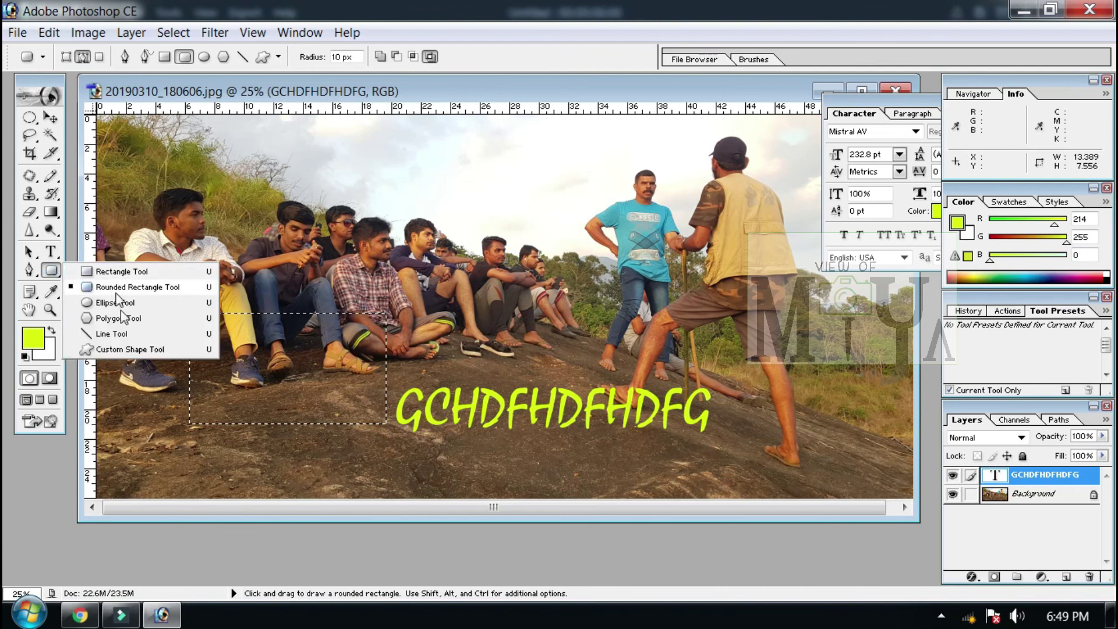
left_click(125, 349)
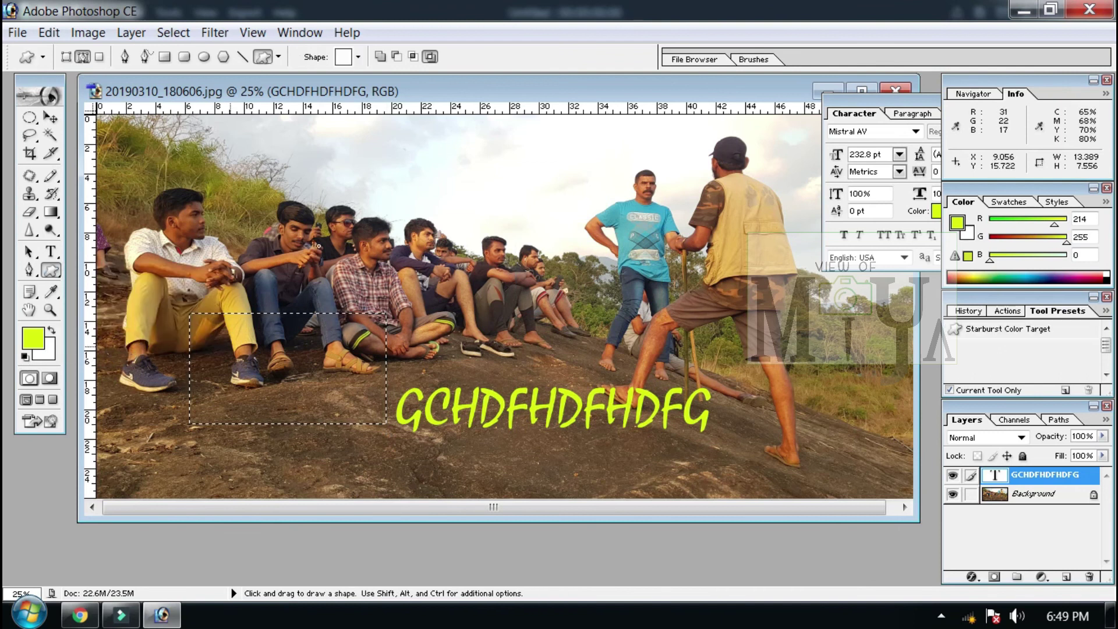
Step: Pick the starburst custom shape and draw its outline across the GCHDFHDFHDFG text
left_click(358, 59)
scroll(429, 189, "down", 1)
scroll(349, 250, "down", 1)
scroll(349, 251, "down", 1)
scroll(343, 251, "down", 1)
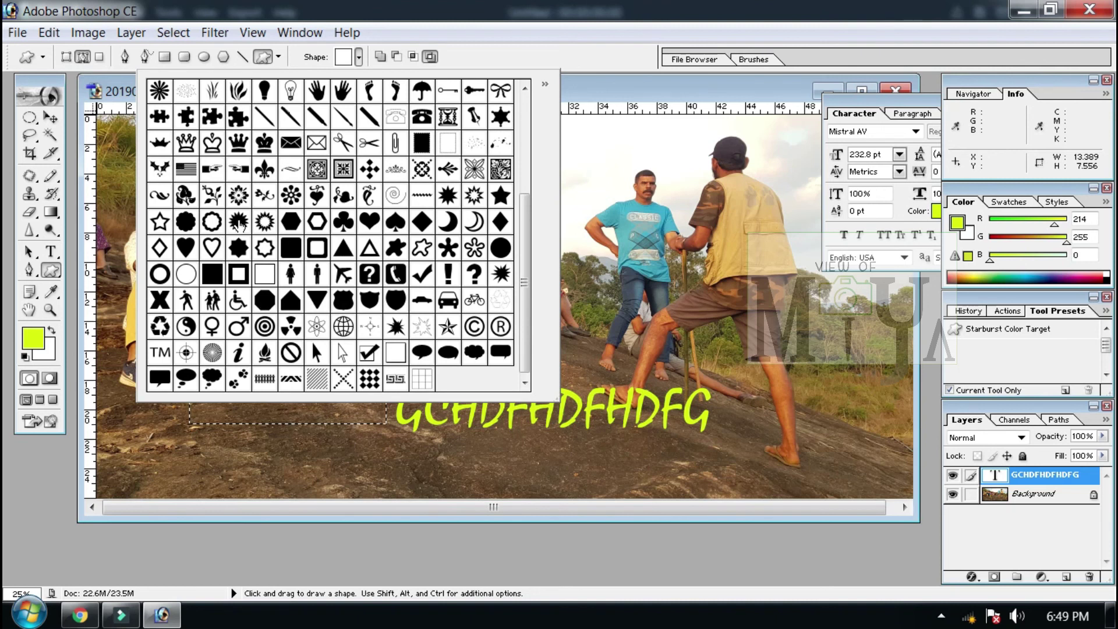
left_click(238, 221)
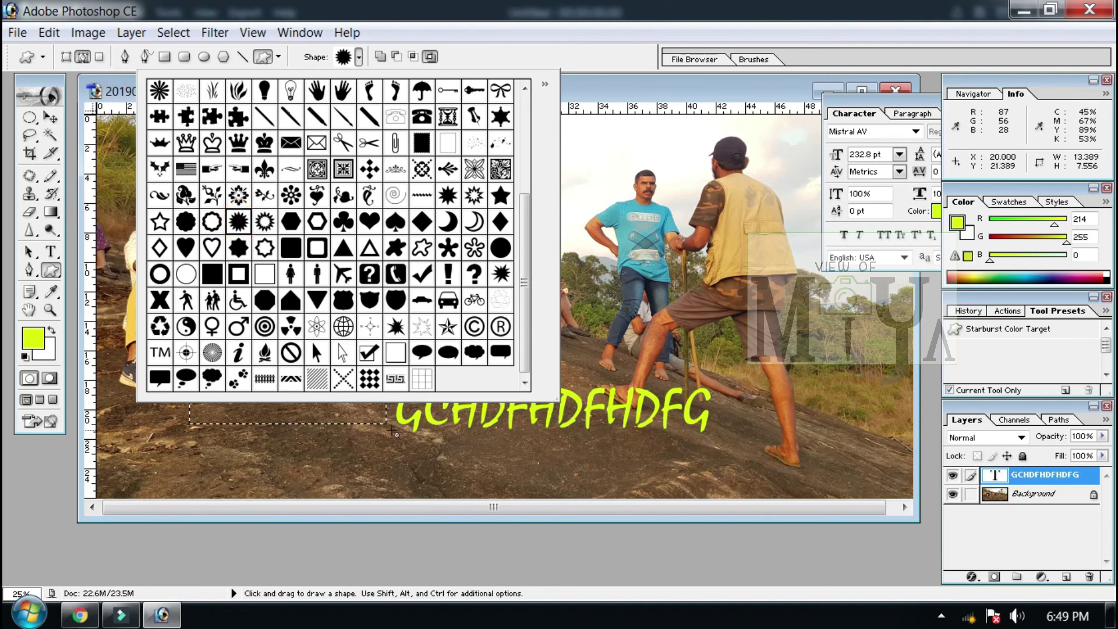
left_click(400, 415)
mouse_move(410, 281)
left_mouse_down()
mouse_move(451, 360)
mouse_move(602, 453)
left_mouse_up()
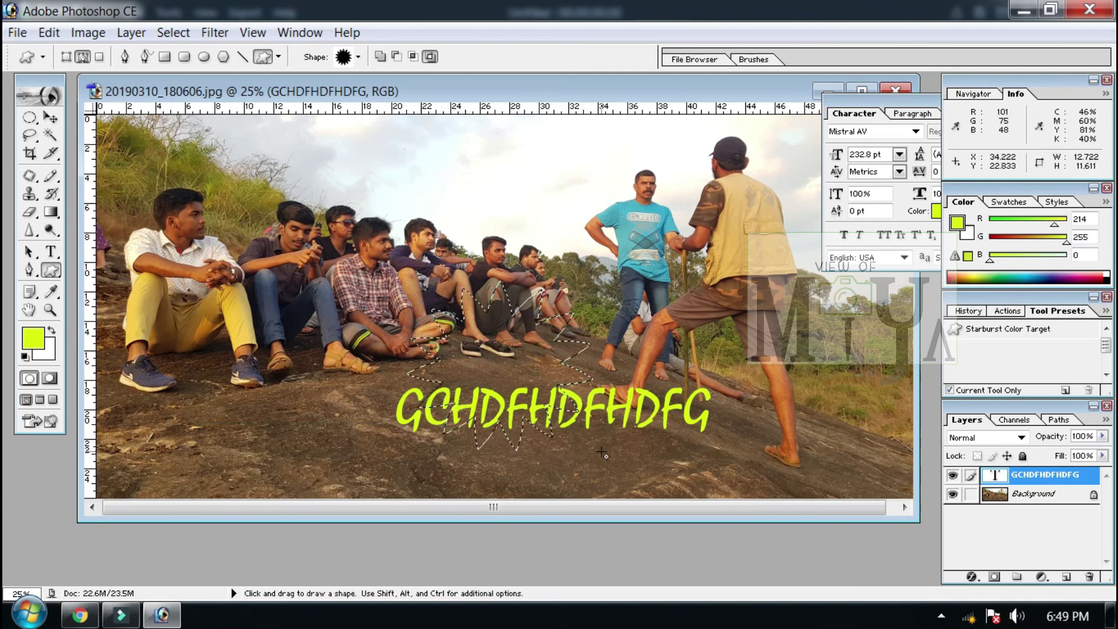
left_click(51, 211)
Step: Try a gradient fill, dismiss the type-layer error, and clear the starburst selection
left_click(522, 342)
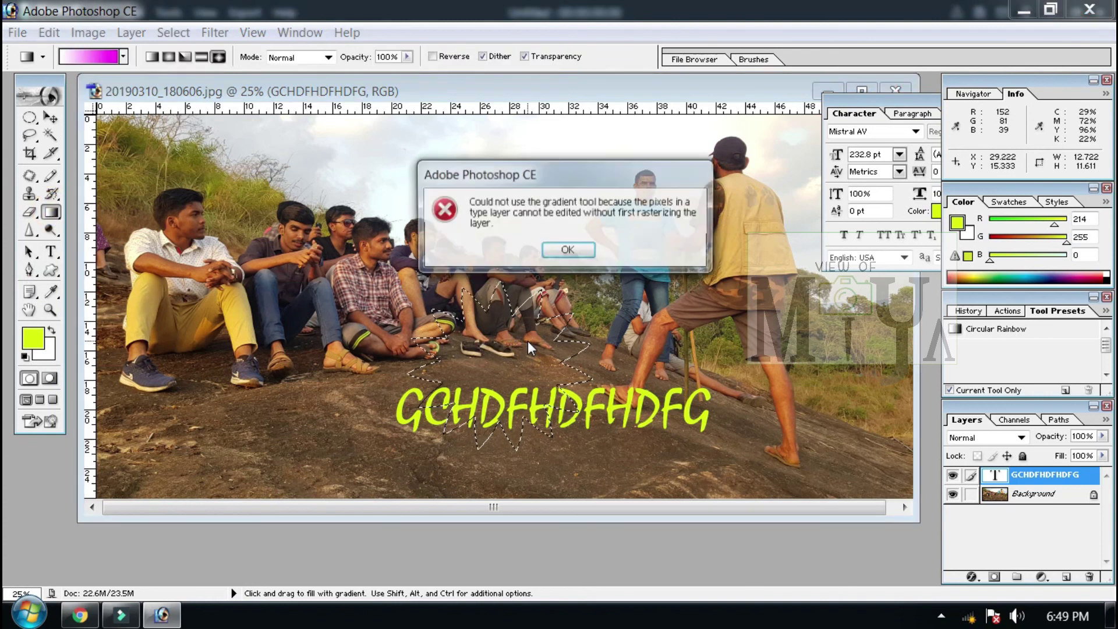
key("Return")
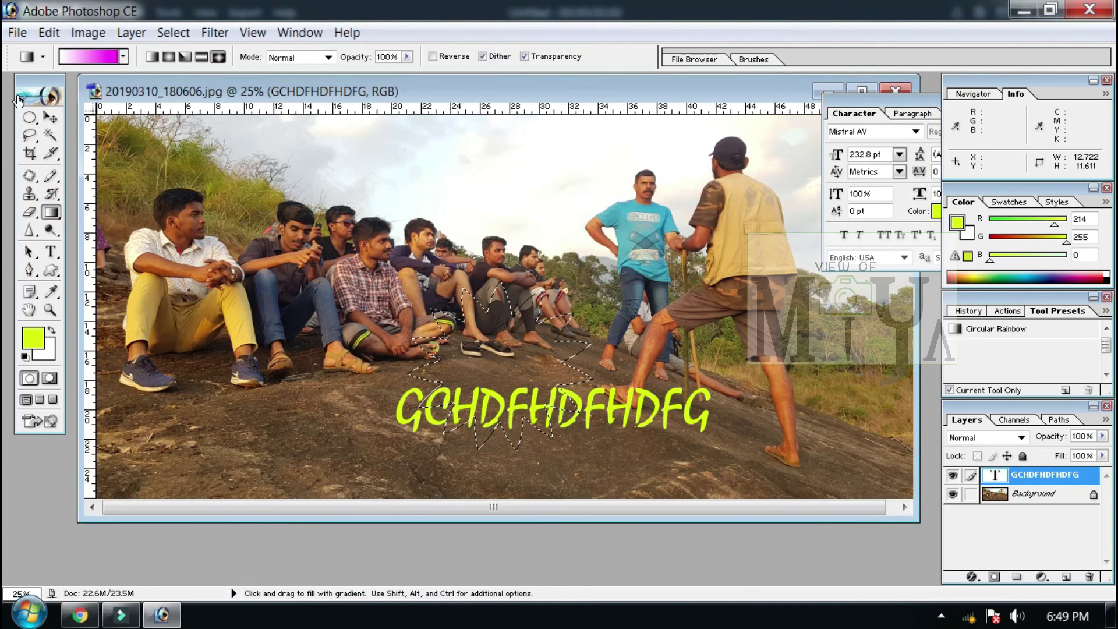
left_click(29, 135)
left_click(240, 291)
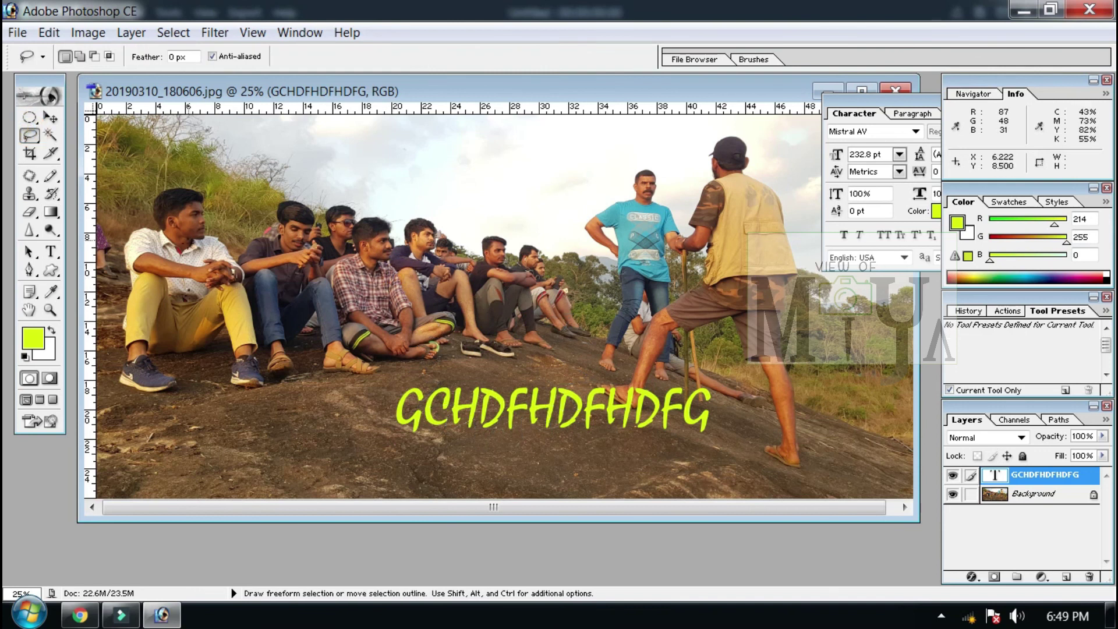
Step: Redraw the starburst just left of the text and load it as a selection
left_click(51, 270)
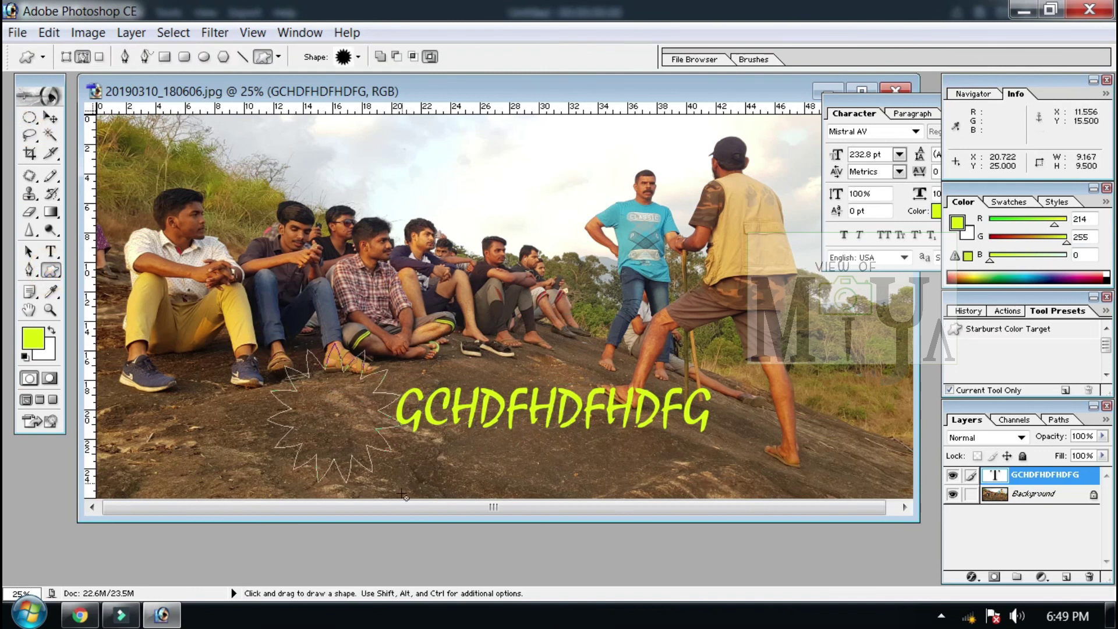
key("ctrl+Return")
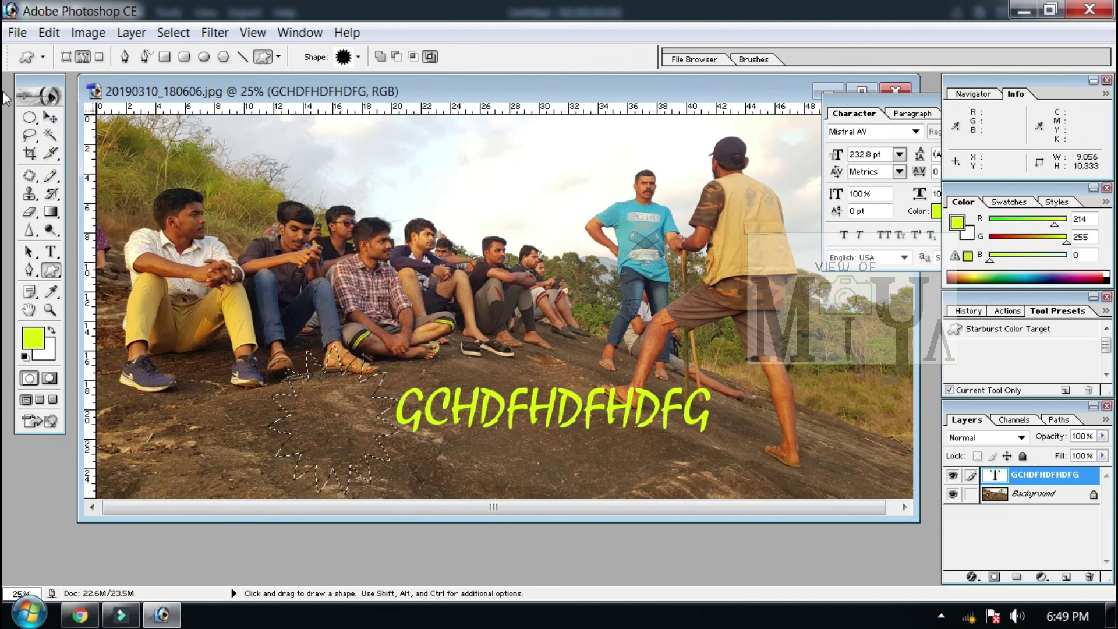
left_click(48, 214)
left_click(116, 228)
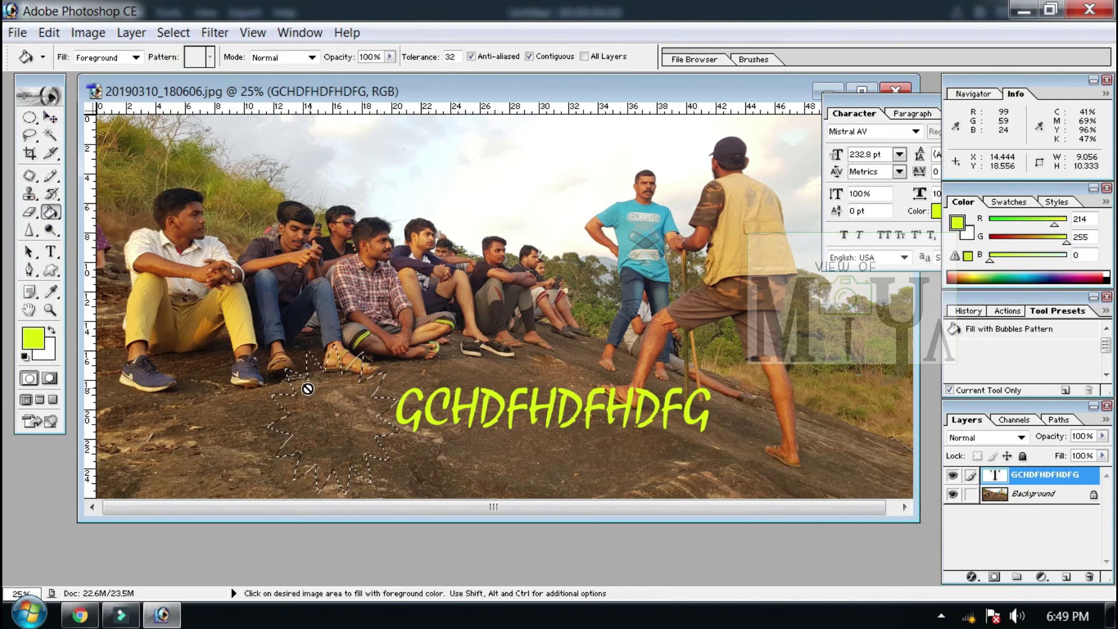
Step: Convert Background to Layer 0 and paint-bucket the starburst solid yellow-green, including its spikes
double_click(1081, 497)
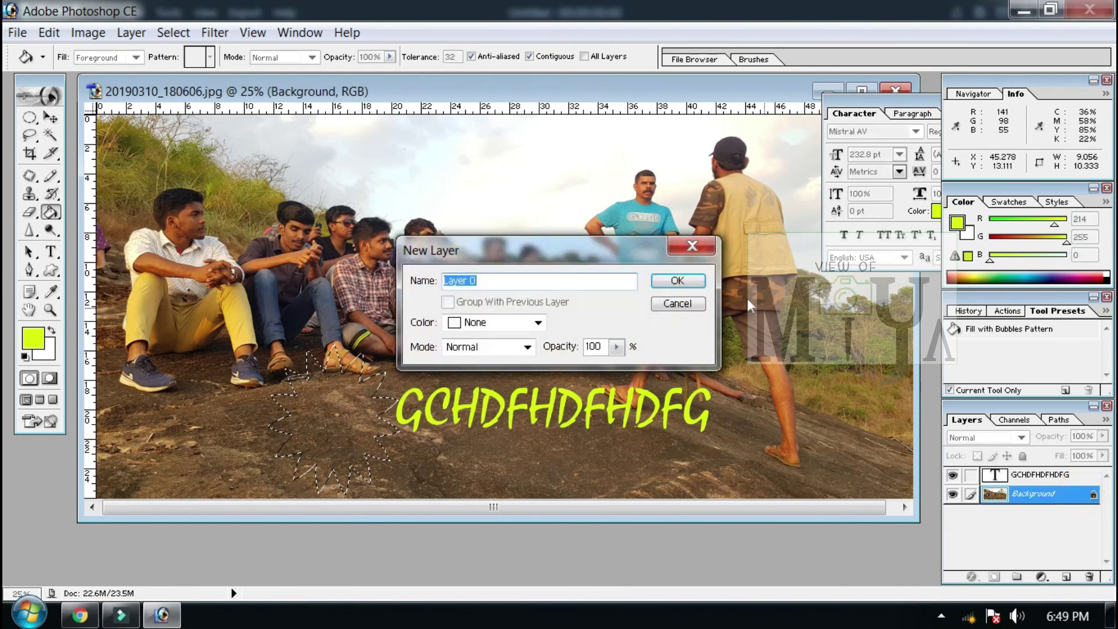
left_click(696, 281)
left_click(329, 393)
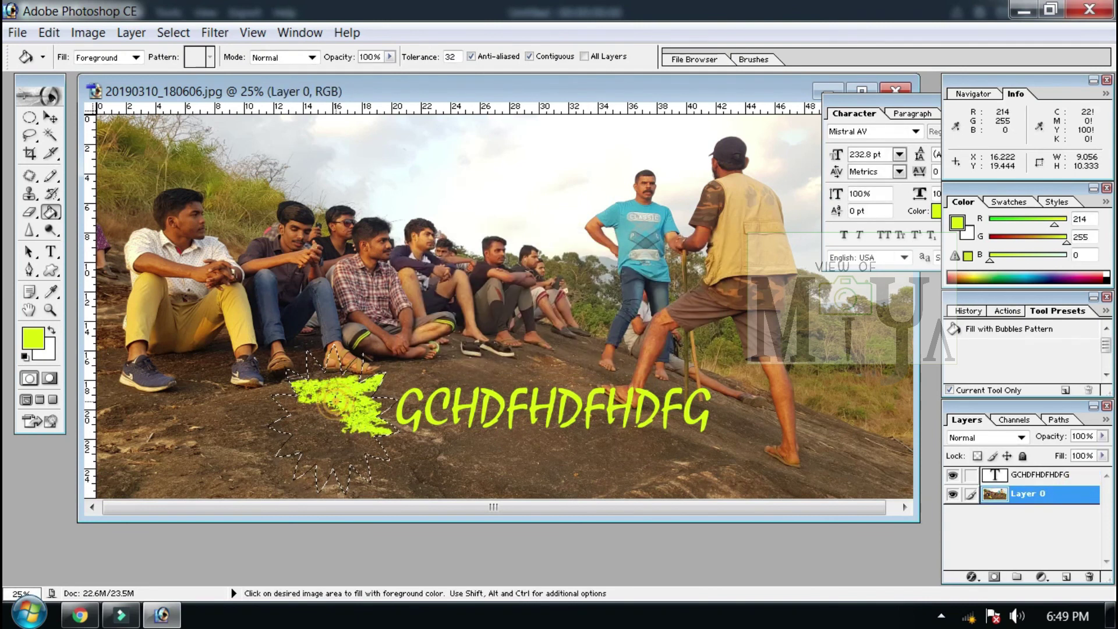
left_click(336, 383)
left_click(324, 358)
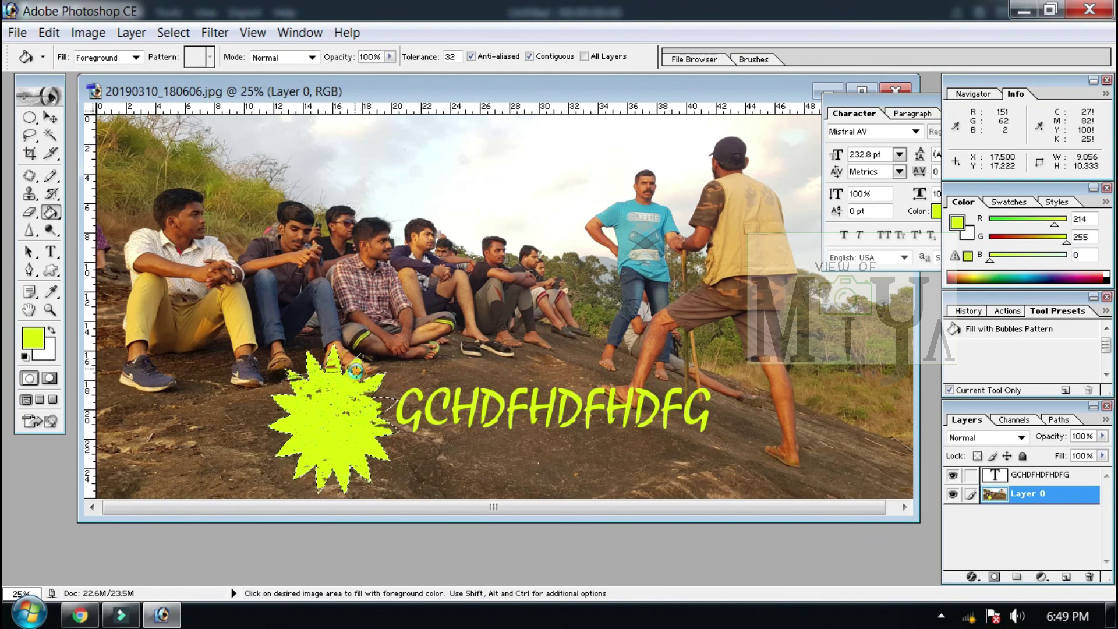
left_click(385, 422)
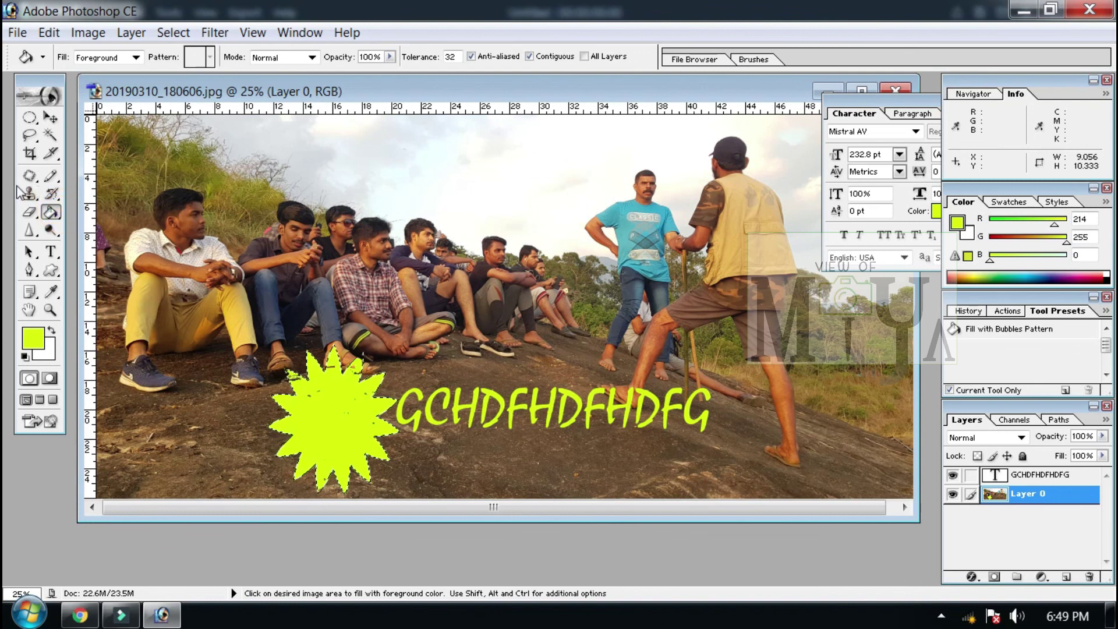
left_click(30, 137)
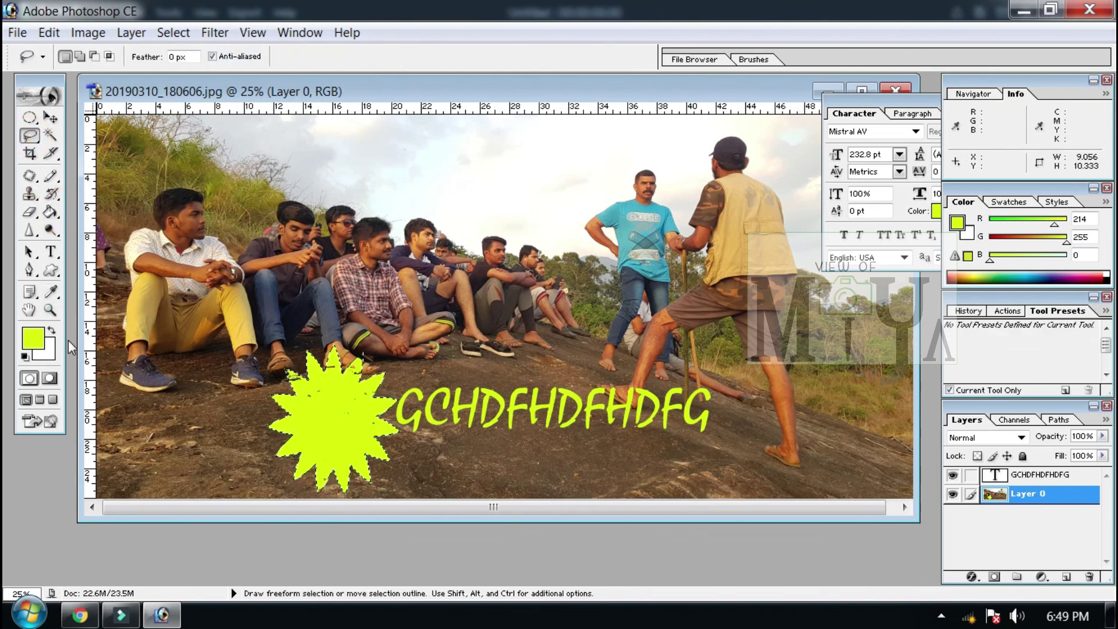
Step: Zoom in on the seated group, then fit the whole image on screen
left_click(52, 315)
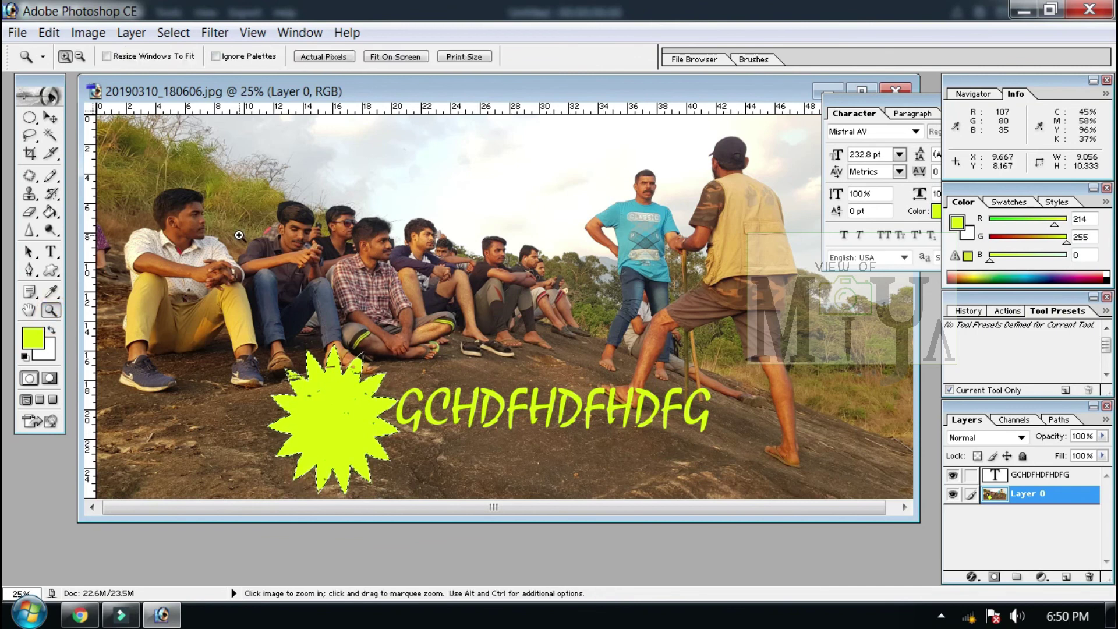
left_click(304, 252)
left_click(382, 309)
left_click(417, 257)
right_click(445, 252)
left_click(460, 257)
Step: Fit the image on screen again, then close 20190310_180606.jpg without saving
left_click(548, 256)
right_click(505, 248)
left_click(526, 257)
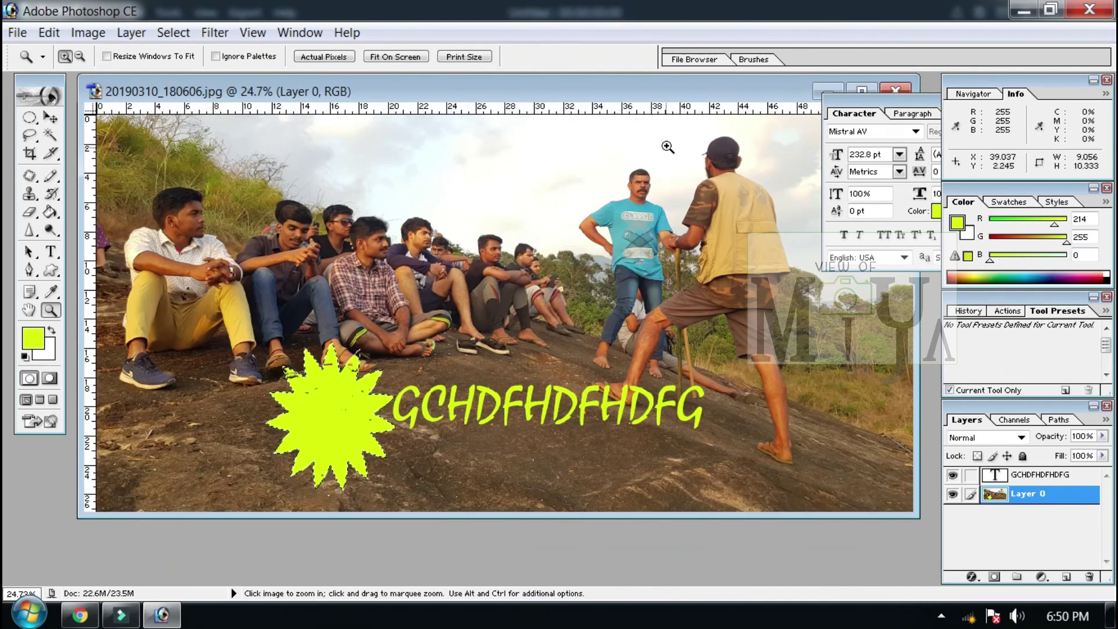
left_click(895, 88)
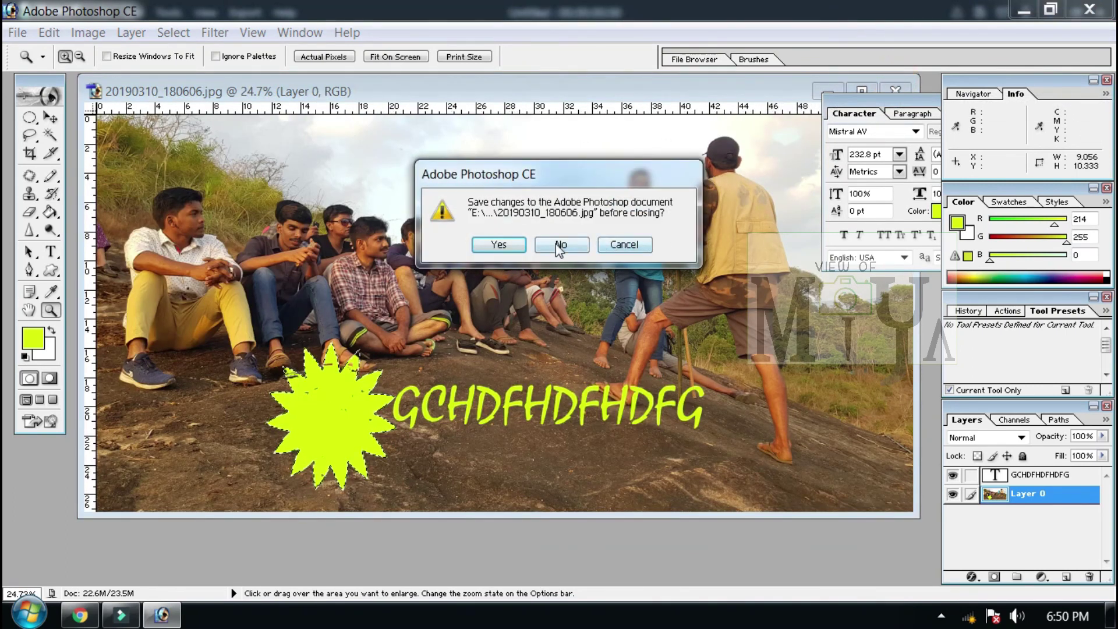
left_click(558, 244)
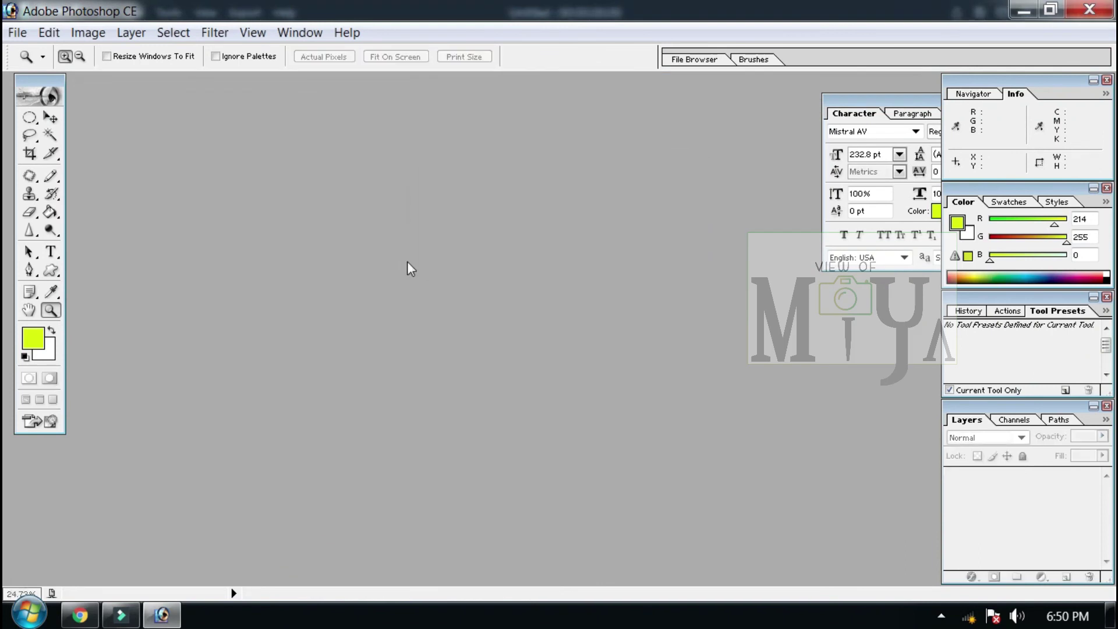